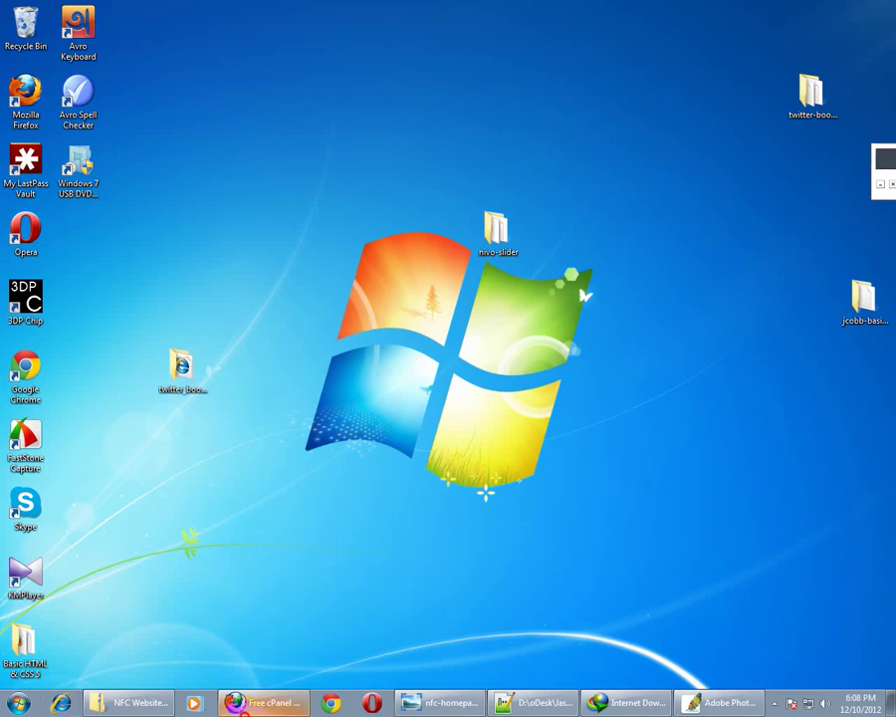
# Restore the Firefox window showing the MegaByet free cPanel hosting page
pyautogui.click(316, 657)
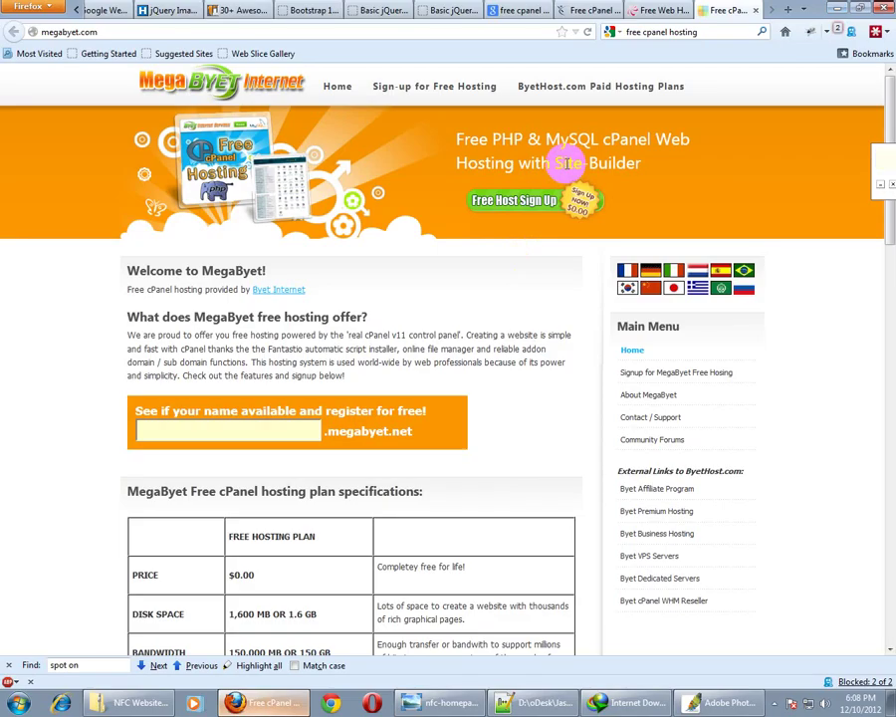
# On the Google results tab, type a mrfoundation.net address into the address bar, then trim and select it
pyautogui.click(519, 10)
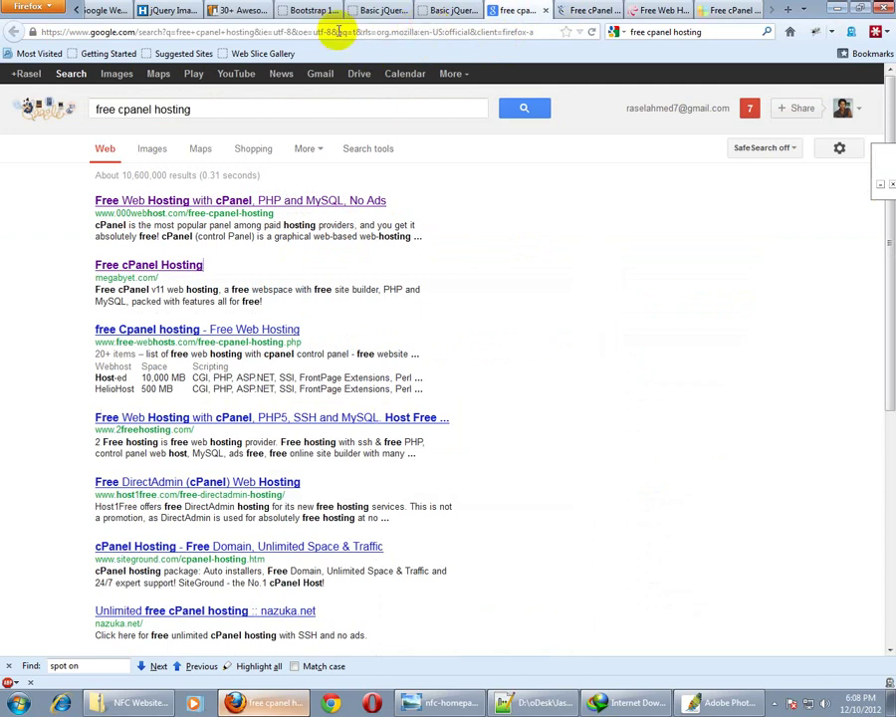
pyautogui.click(271, 31)
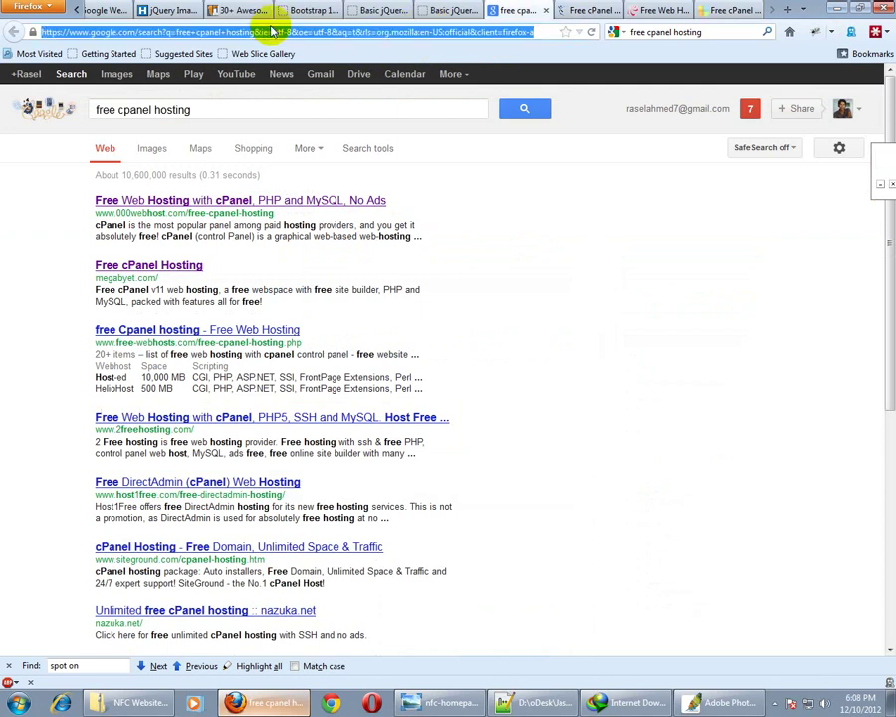
pyautogui.write('m')
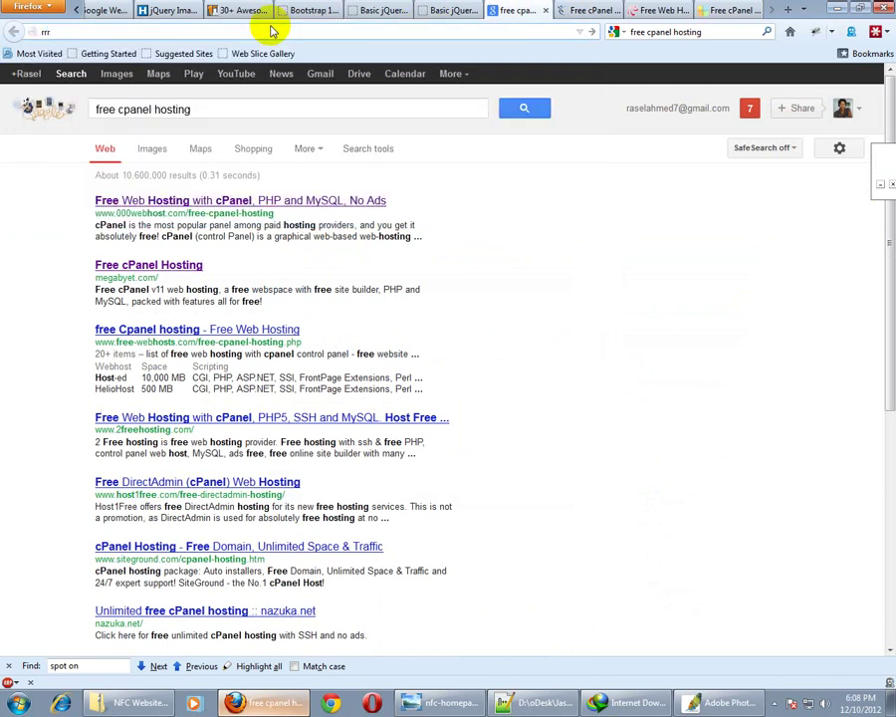
pyautogui.write('rfoundation.net/wp-')
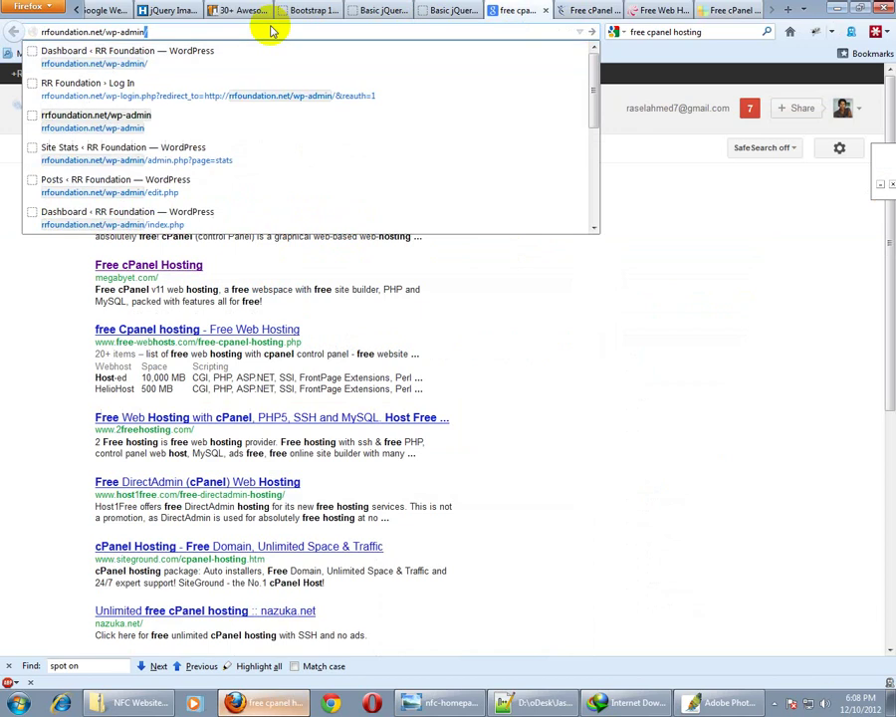
pyautogui.press('BackSpace')
pyautogui.press('BackSpace')
pyautogui.press('BackSpace')
pyautogui.press('BackSpace')
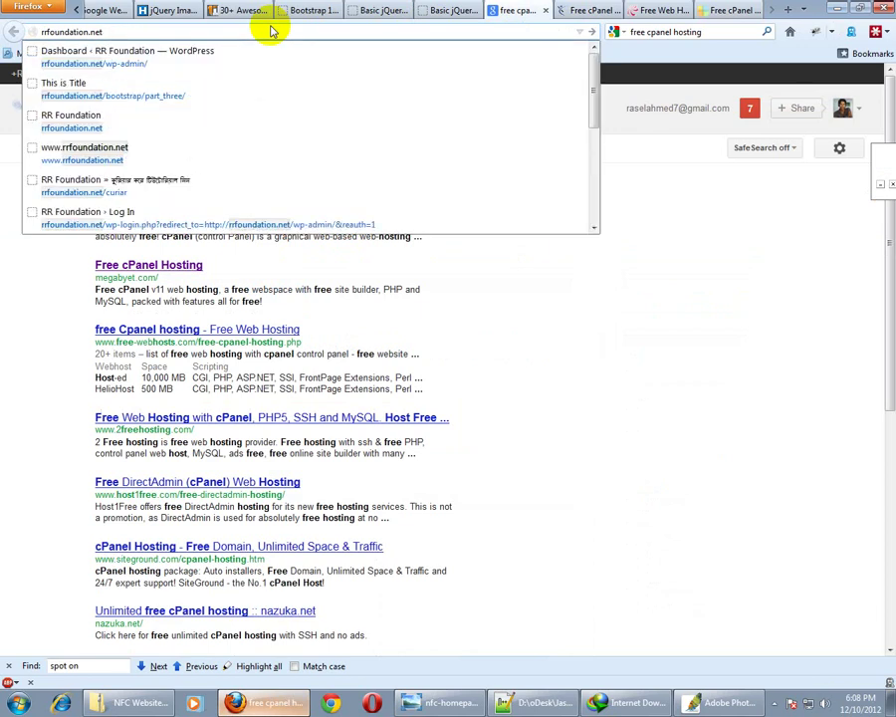
pyautogui.press('Escape')
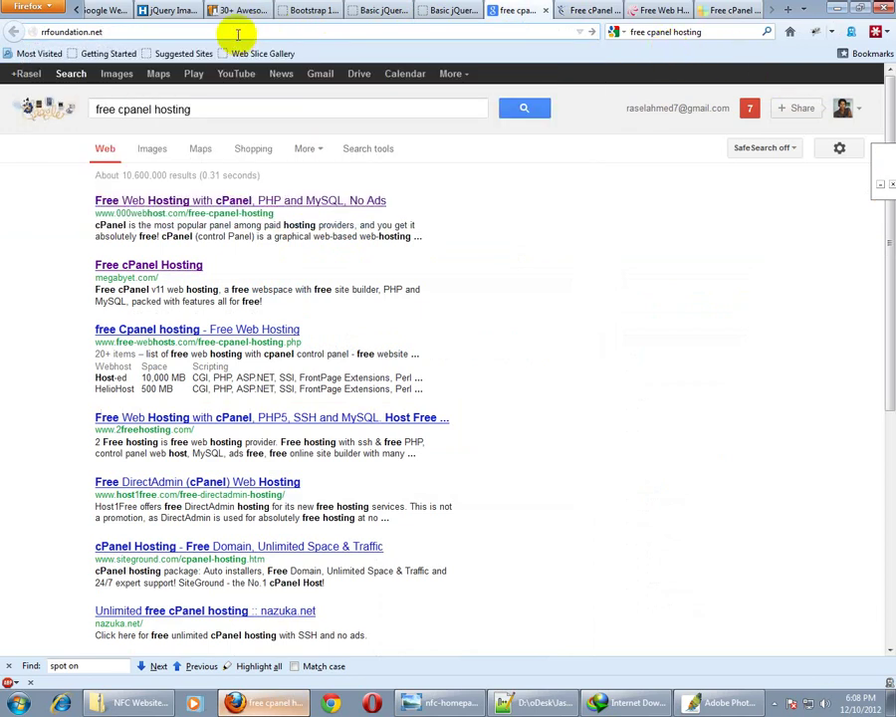
pyautogui.moveTo(22, 31); pyautogui.dragTo(119, 32)
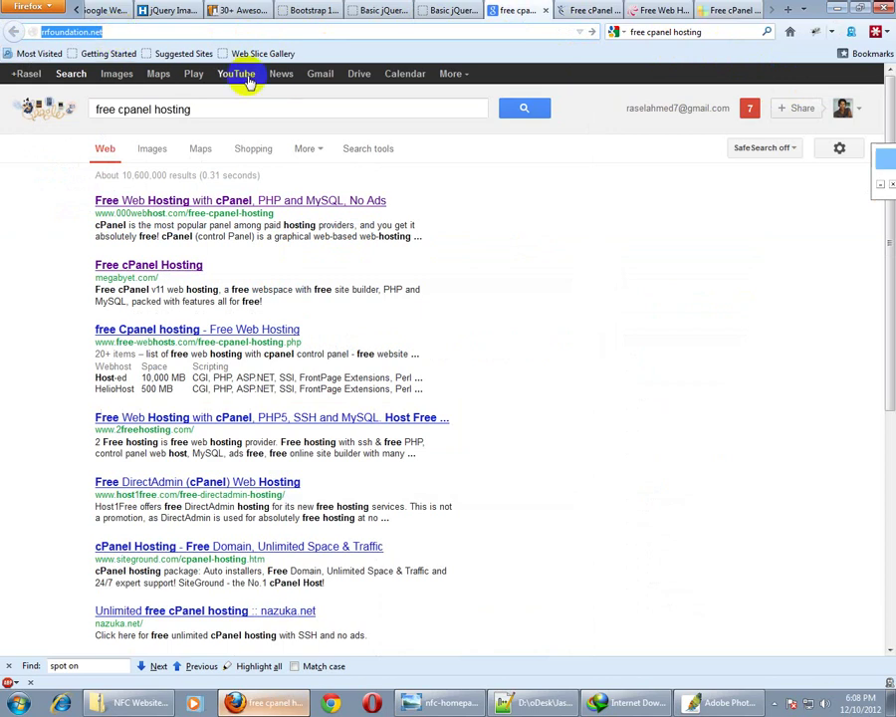
# Return to the free cpanel hosting results and minimize Firefox to show the desktop
pyautogui.click(435, 131)
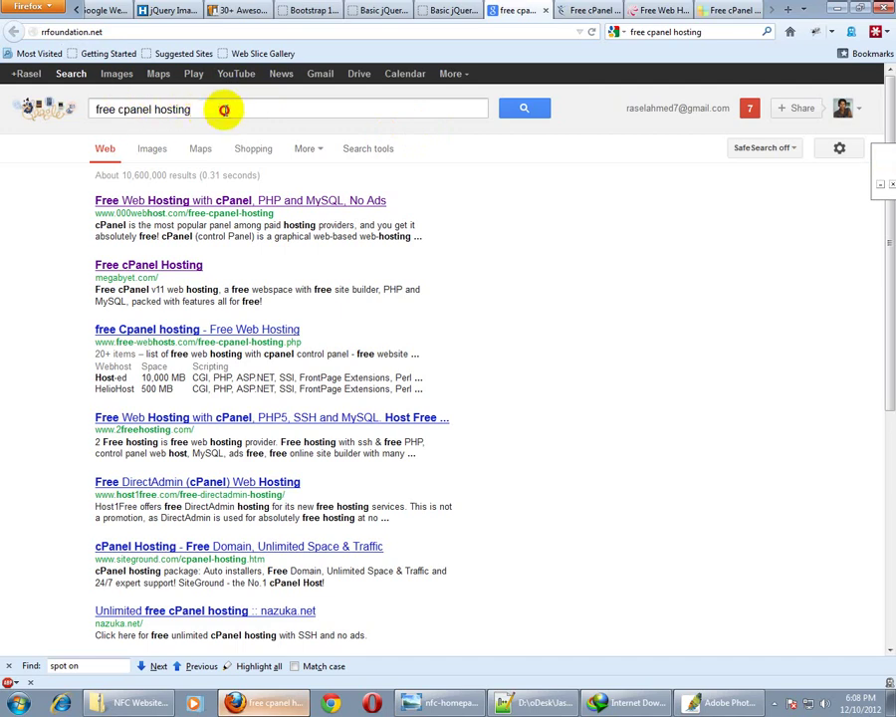
pyautogui.click(226, 111)
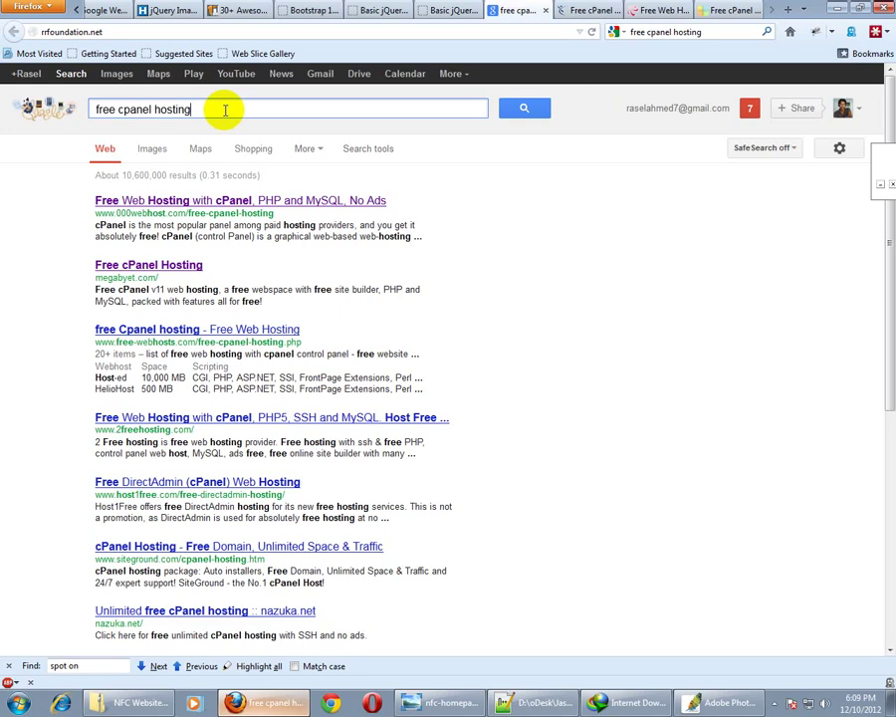
pyautogui.press('super+d')
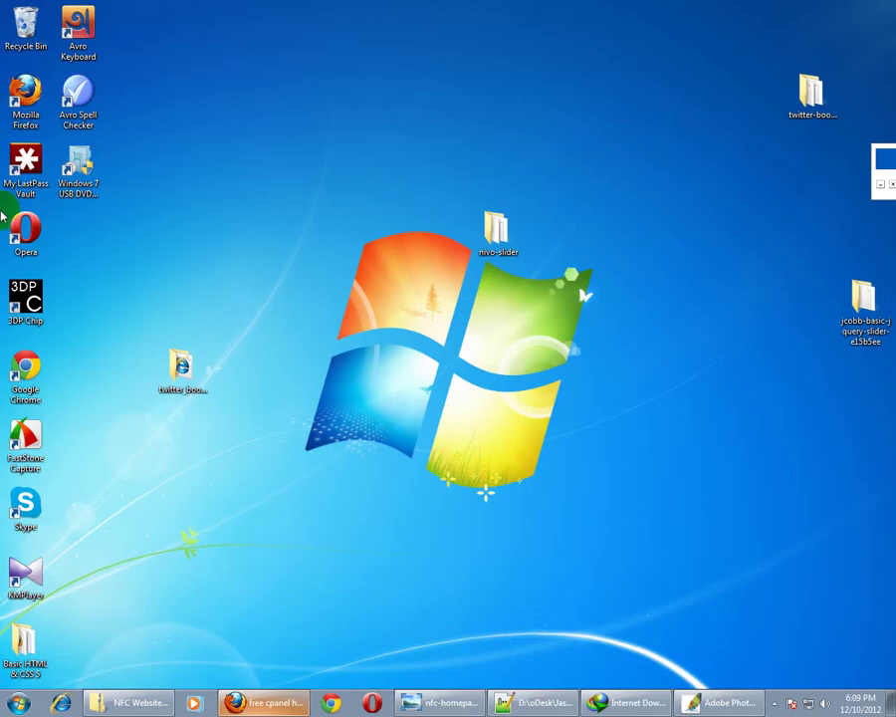
# Open index.html from the Basic HTML & CSS 5 desktop folder in Firefox
pyautogui.doubleClick(28, 647)
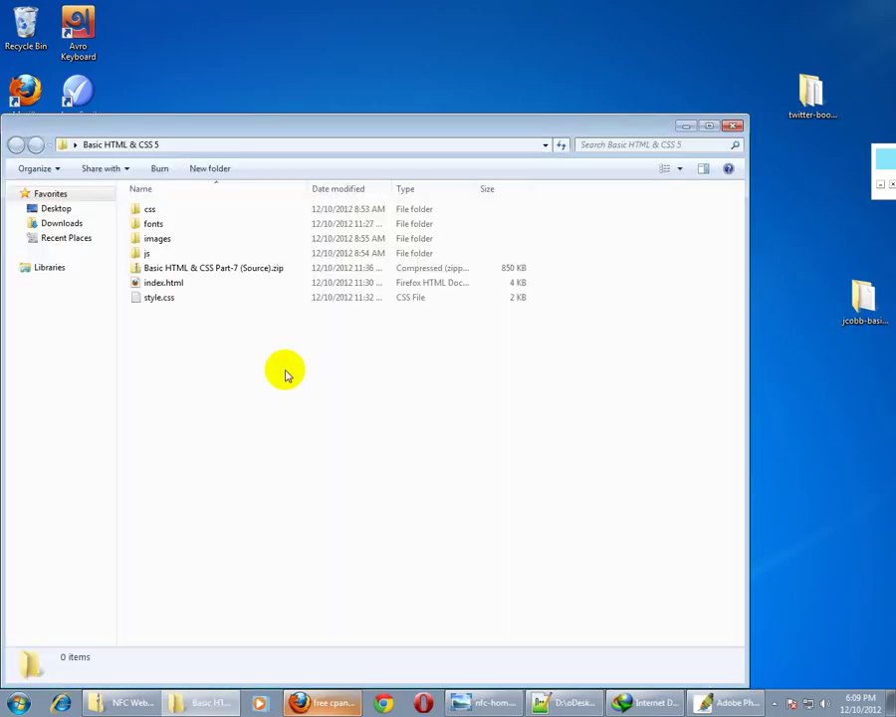
pyautogui.click(167, 284)
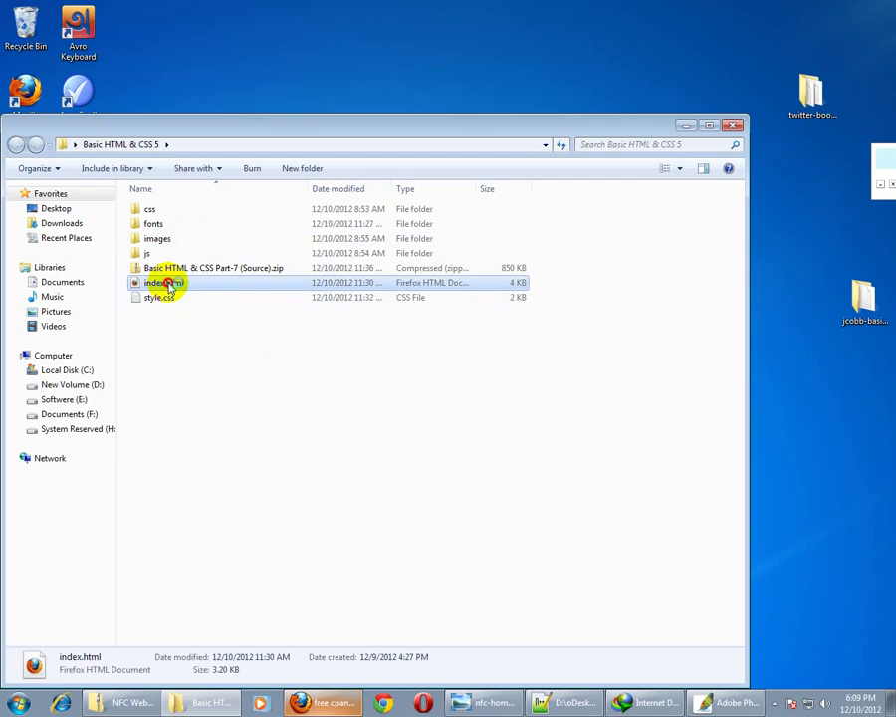
pyautogui.press('Return')
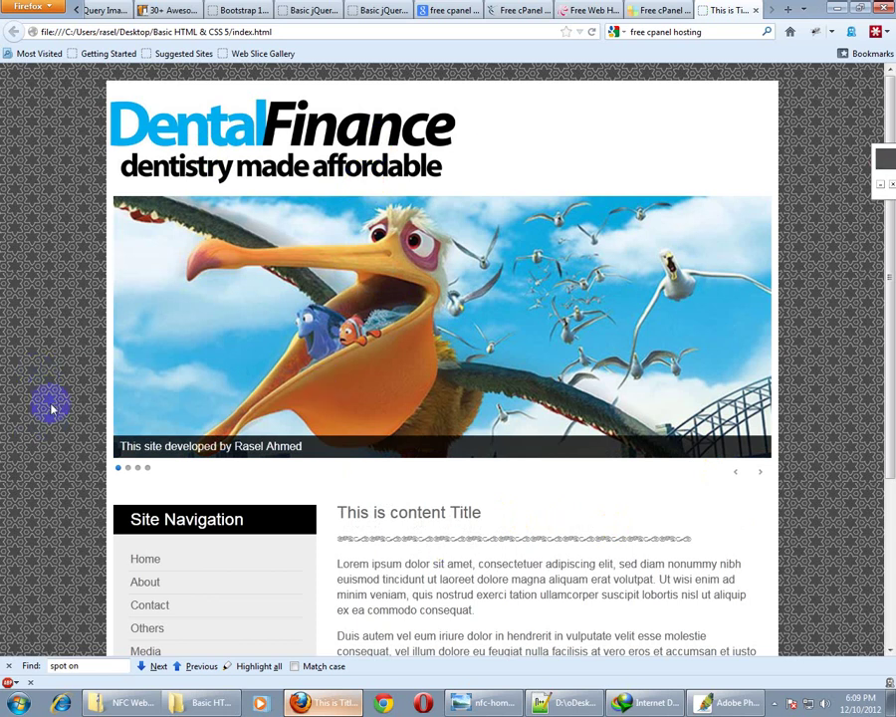
# Preview the local Dental Finance page, then go back to the Google 'free cpanel hosting' tab
pyautogui.scroll(-4, 51, 407)
pyautogui.scroll(1, 50, 406)
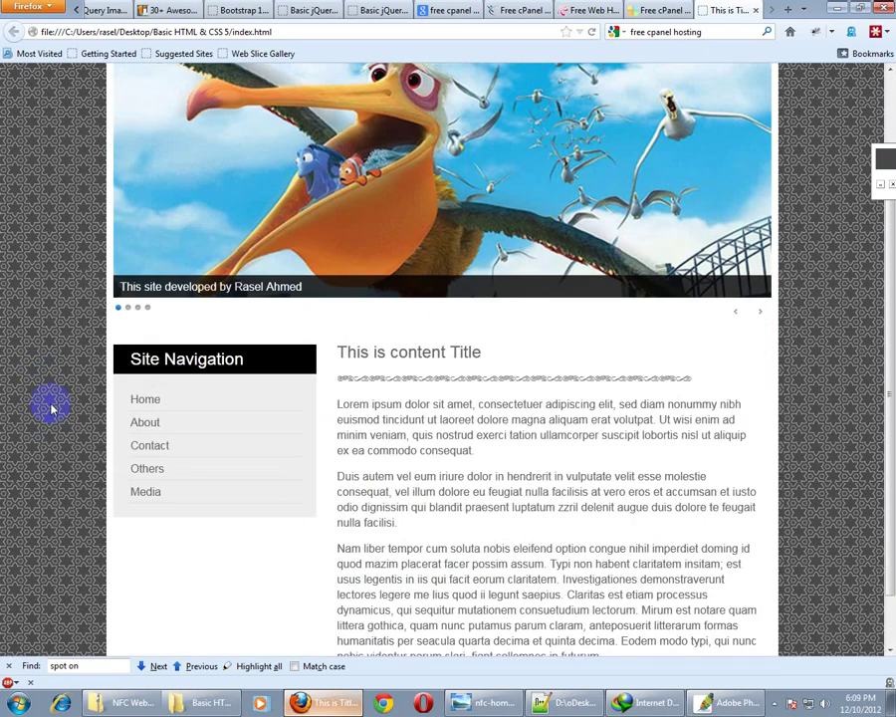
pyautogui.scroll(3, 10, 339)
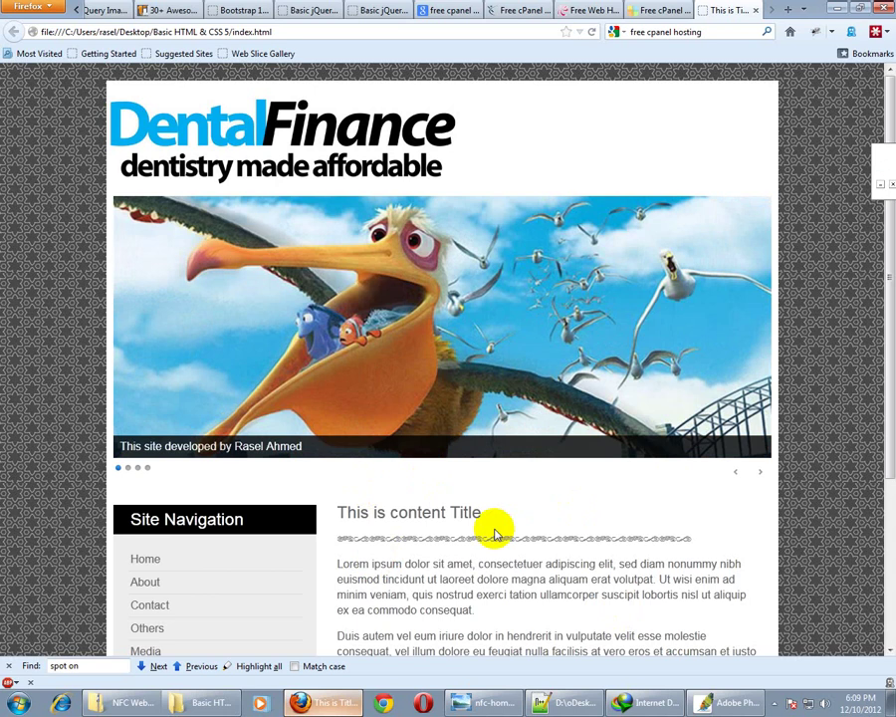
pyautogui.click(313, 30)
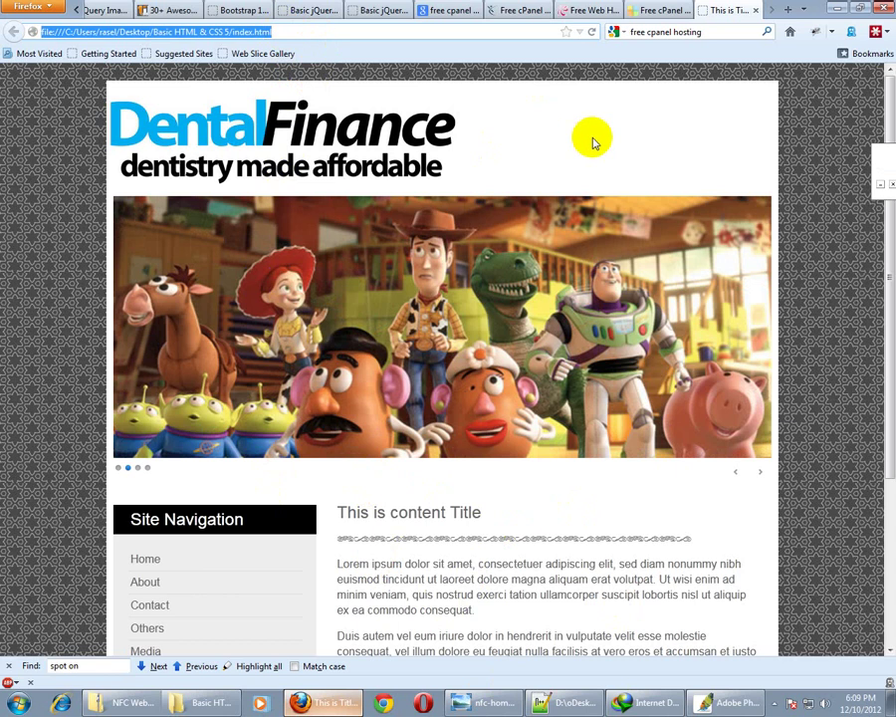
pyautogui.click(454, 11)
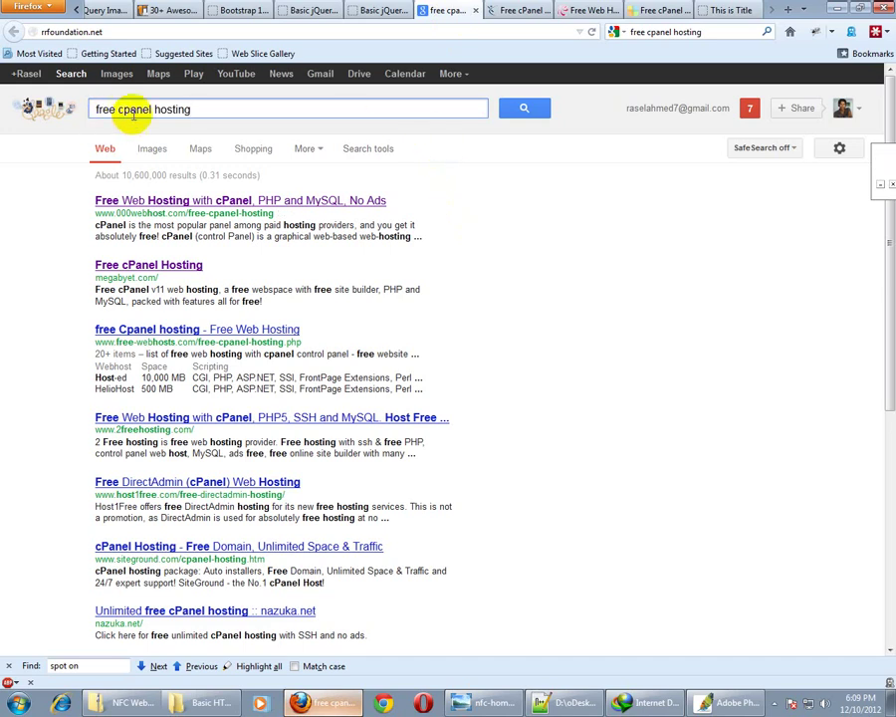
# Look through the free cpanel hosting results, then switch to the x10hosting Free cPanel Hosting page
pyautogui.click(232, 118)
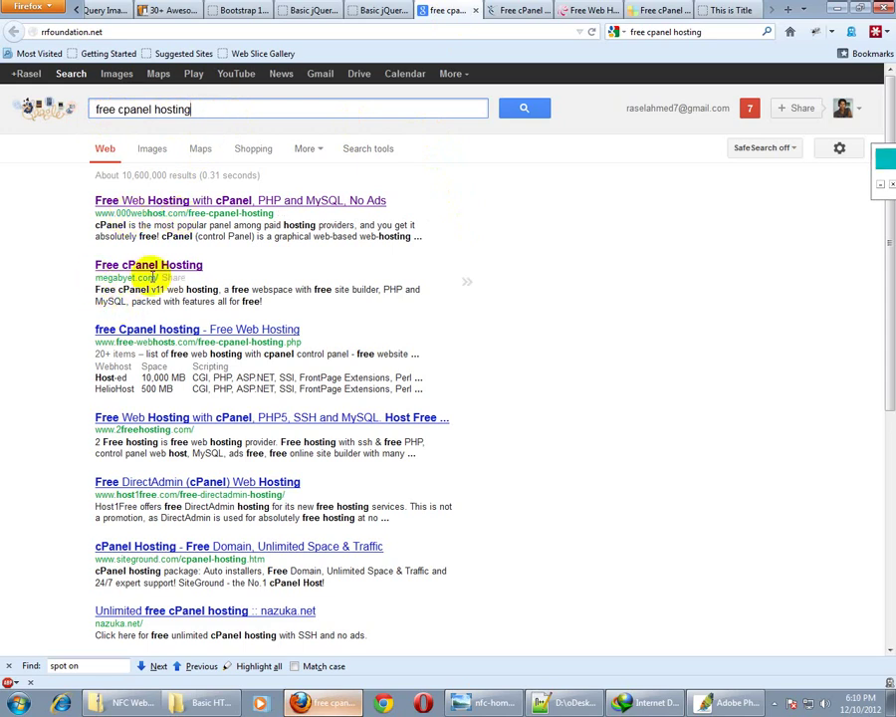
pyautogui.scroll(-3, 95, 434)
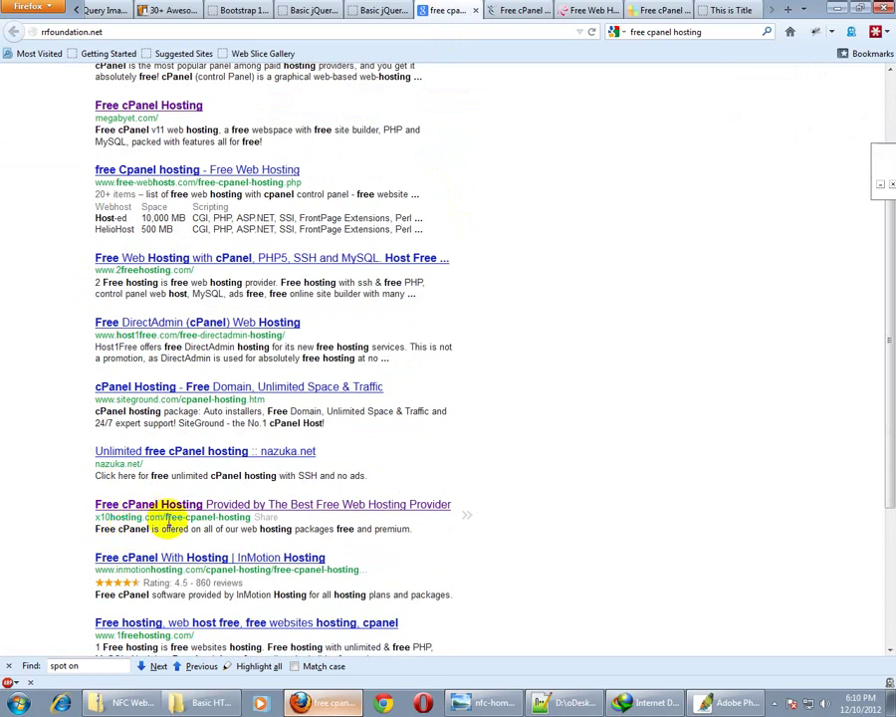
pyautogui.scroll(3, 60, 475)
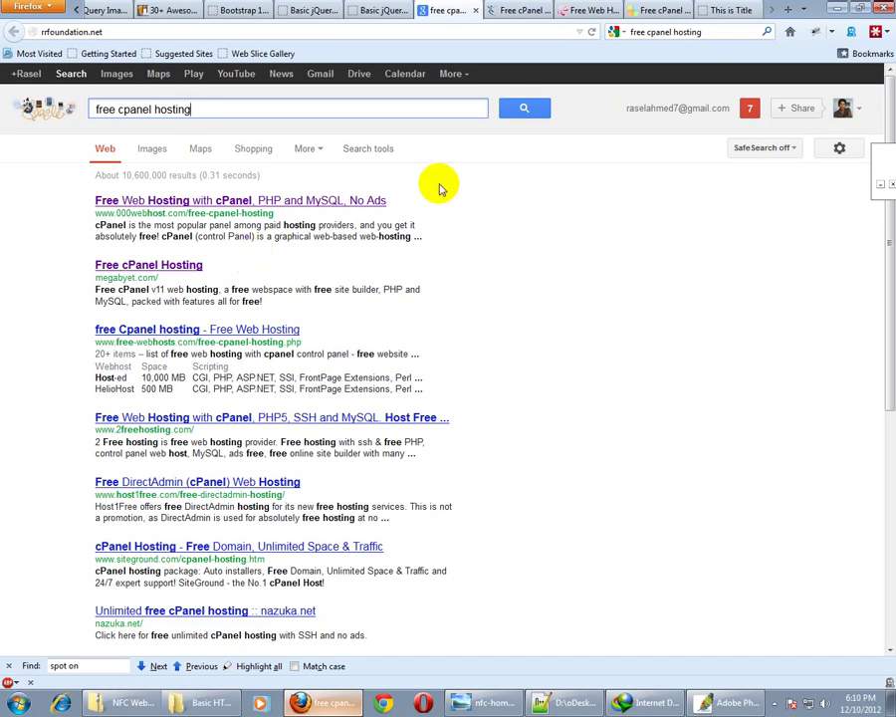
pyautogui.click(517, 10)
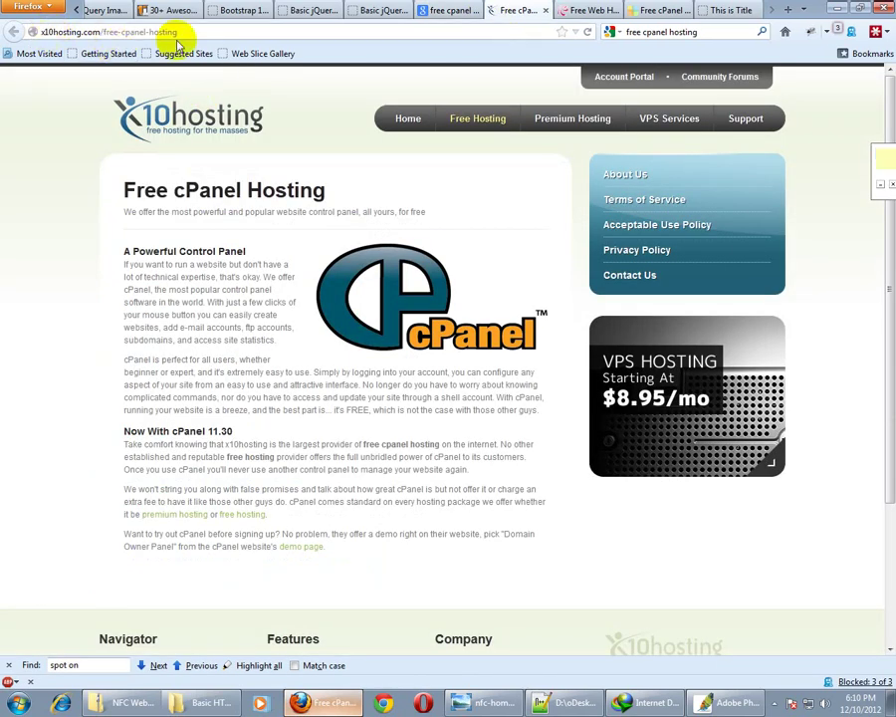
# Compare the 000webhost and MegaByet pages, then open MegaByet's sign-up form at the Sub Domain field
pyautogui.click(584, 10)
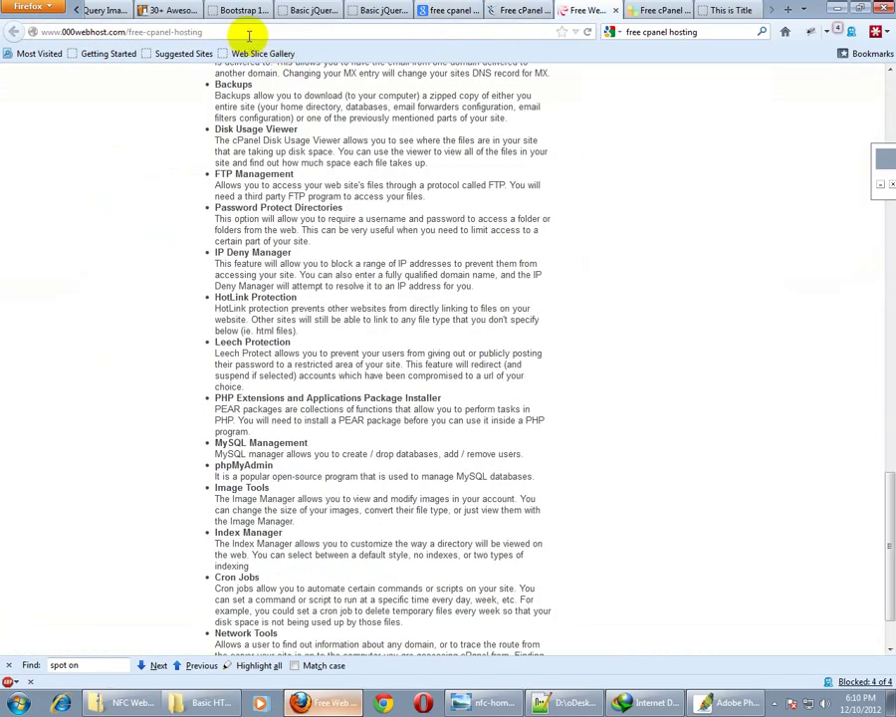
pyautogui.click(647, 10)
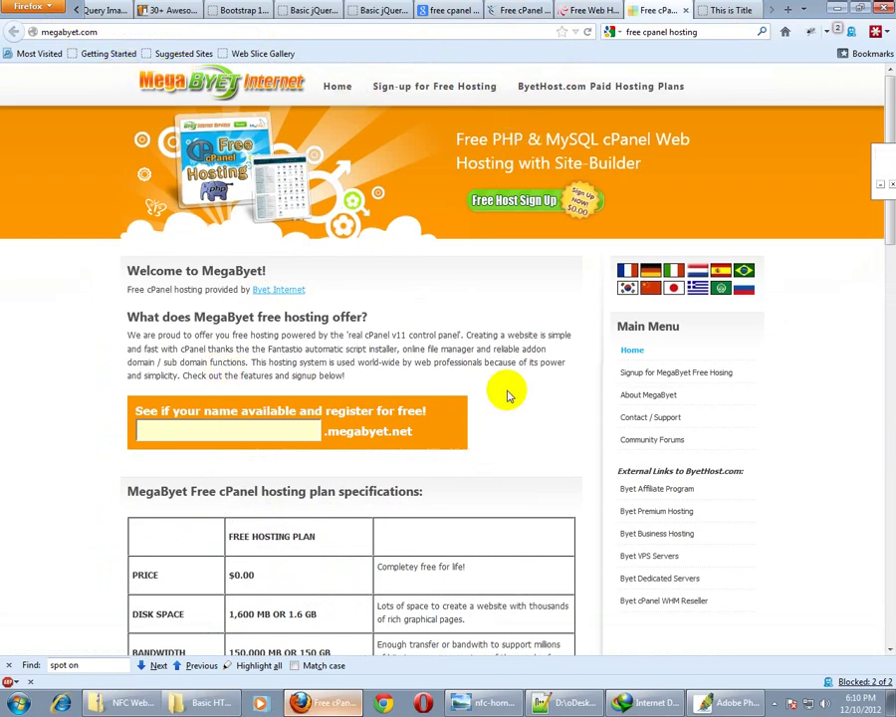
pyautogui.scroll(-10, 510, 390)
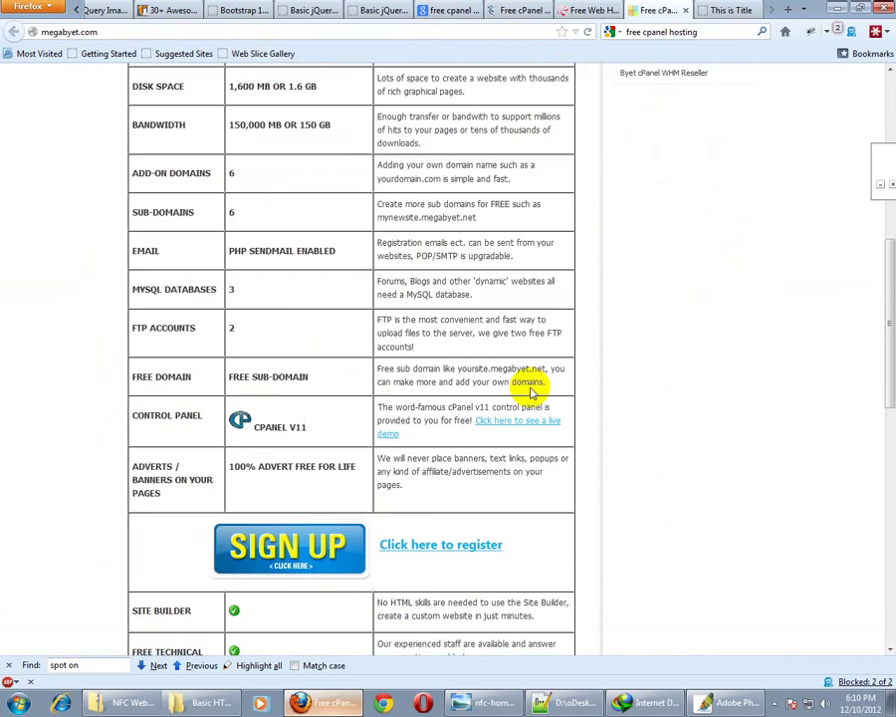
pyautogui.scroll(-3, 474, 381)
pyautogui.scroll(-2, 280, 356)
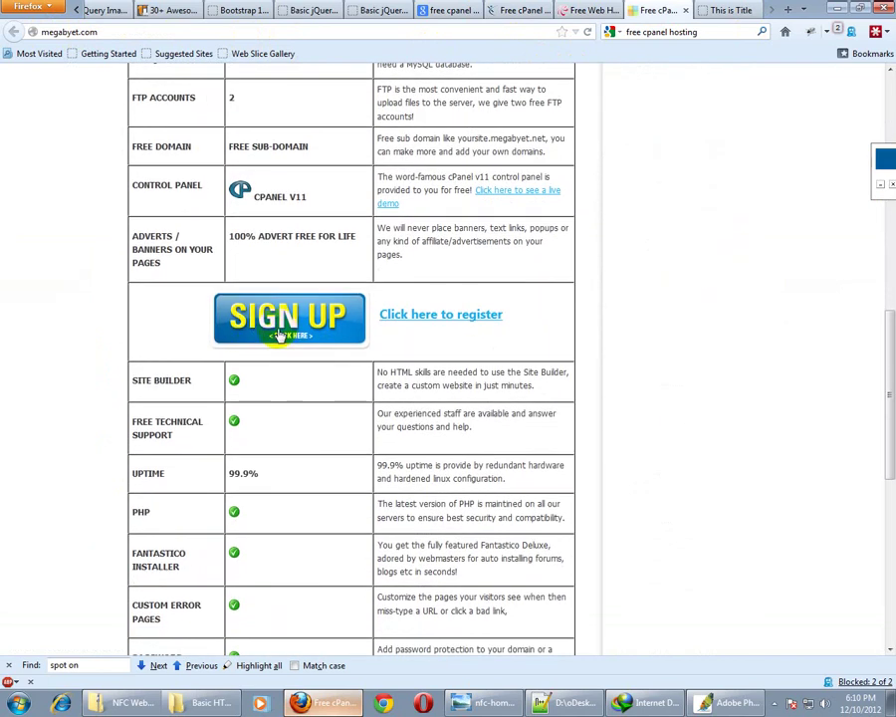
pyautogui.click(292, 322)
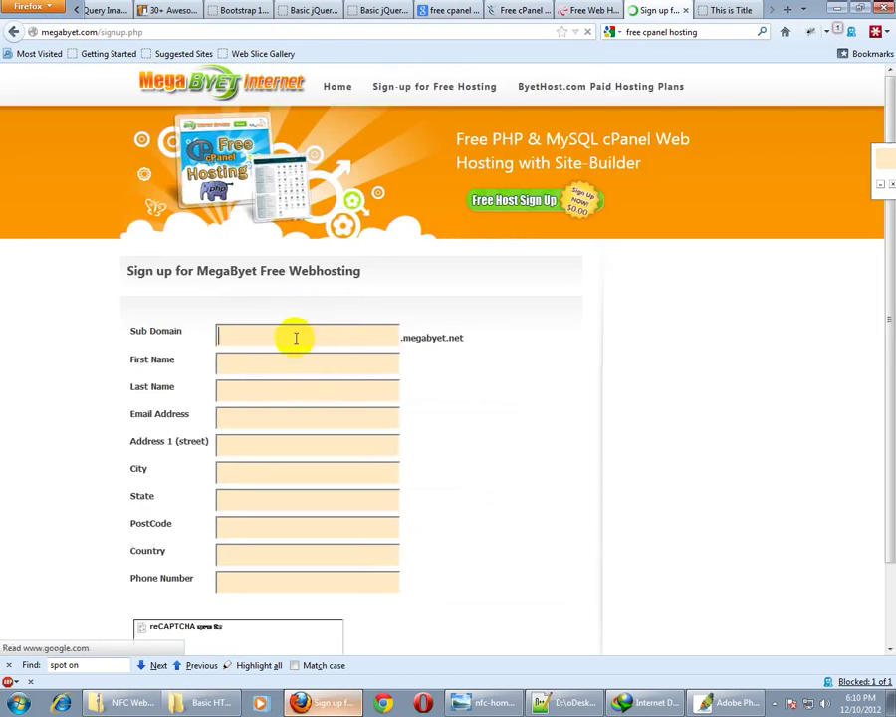
pyautogui.click(296, 338)
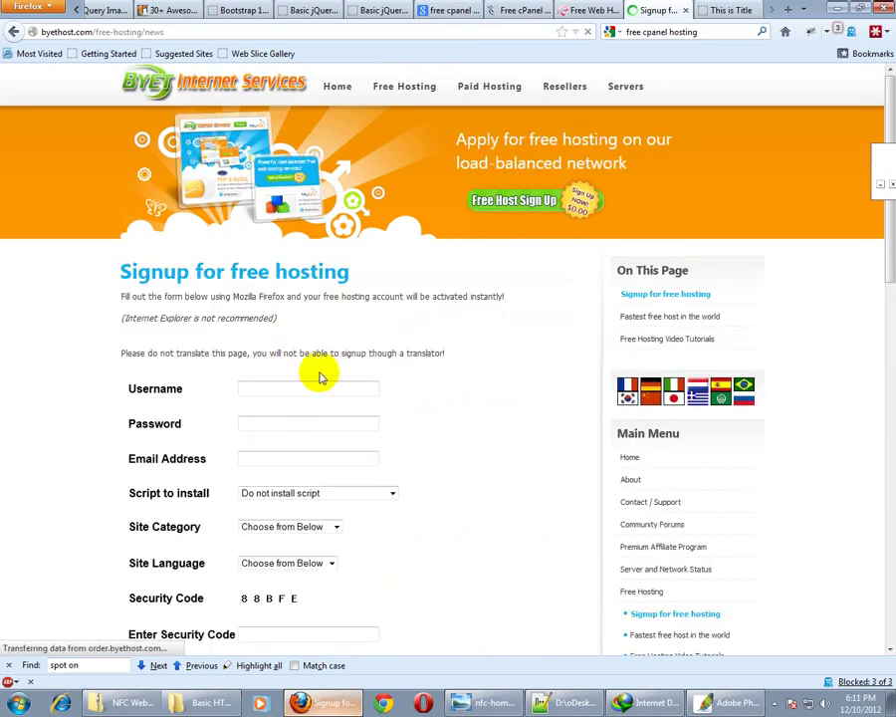
# Fill in the username from a saved suggestion, the account password and the e-mail address
pyautogui.scroll(-3, 318, 369)
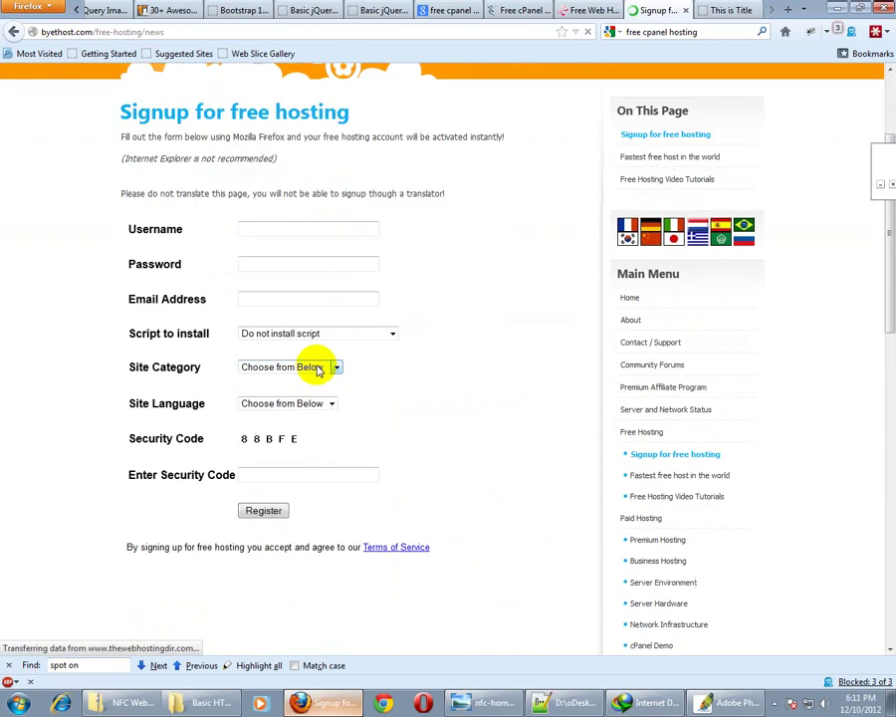
pyautogui.click(285, 228)
pyautogui.scroll(3, 291, 296)
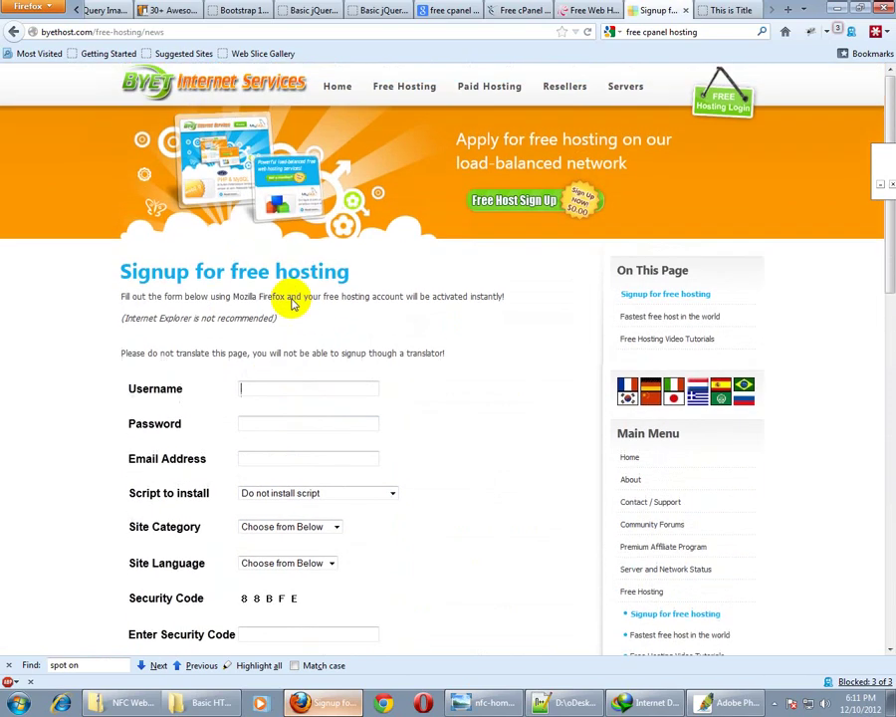
pyautogui.scroll(-1, 291, 299)
pyautogui.click(272, 310)
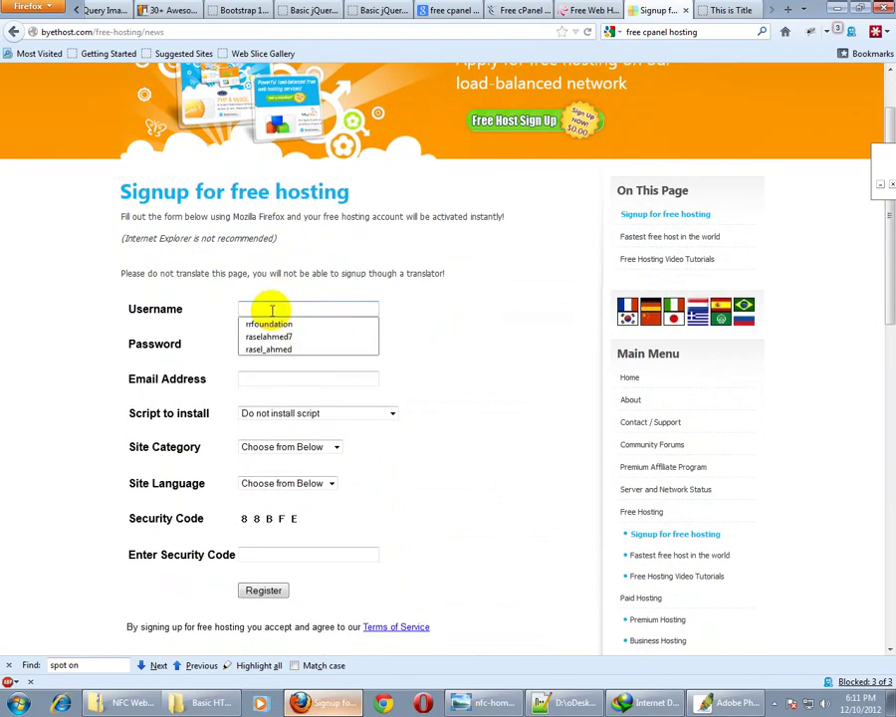
pyautogui.write('rr')
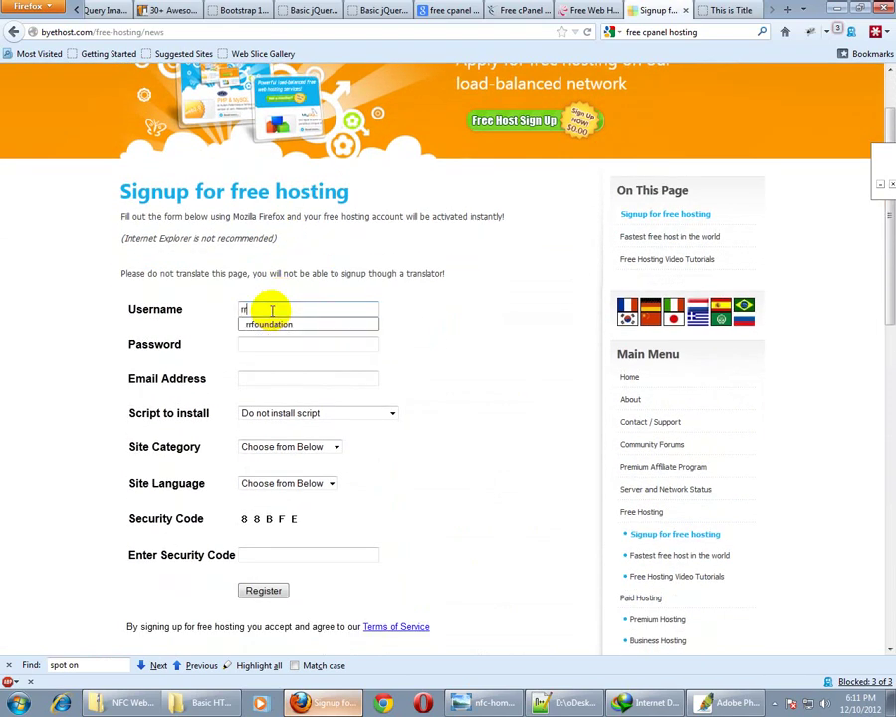
pyautogui.click(272, 324)
pyautogui.click(269, 348)
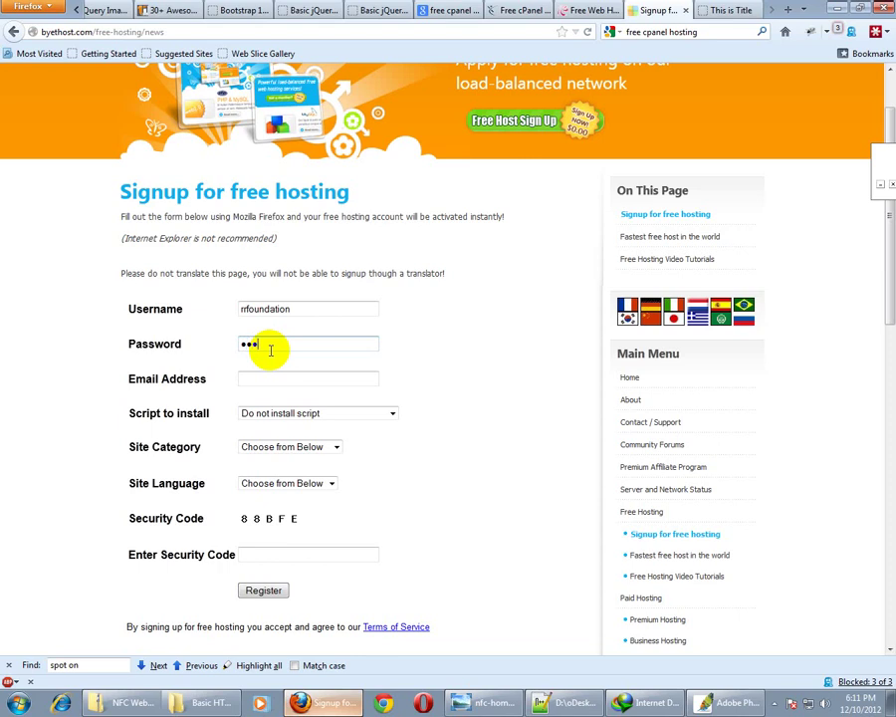
pyautogui.write('*****')
pyautogui.click(273, 381)
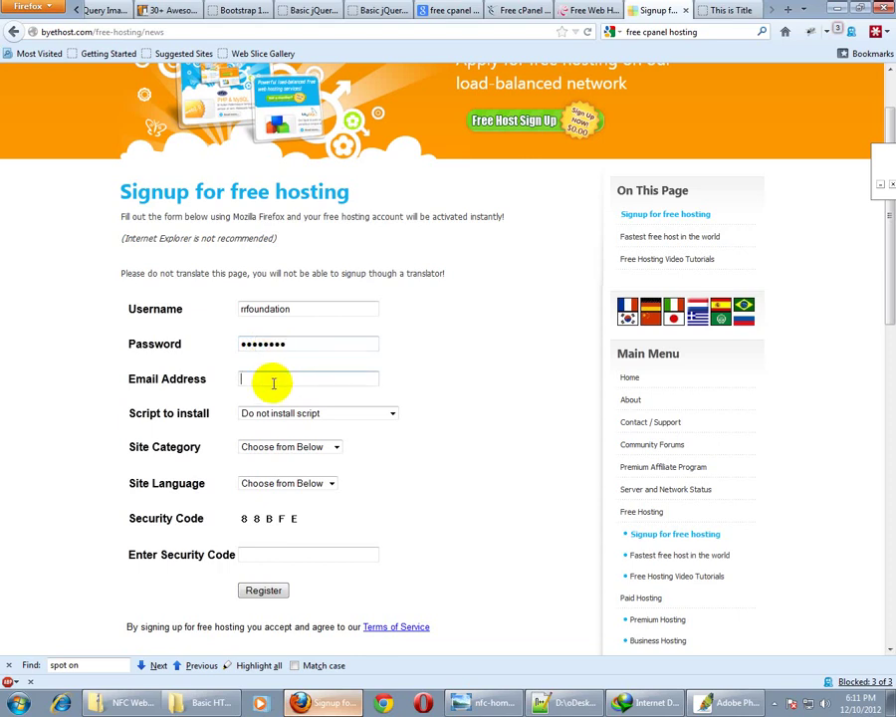
# Keep 'Do not install script', choose Personal and English, enter the security code and register
pyautogui.click(284, 412)
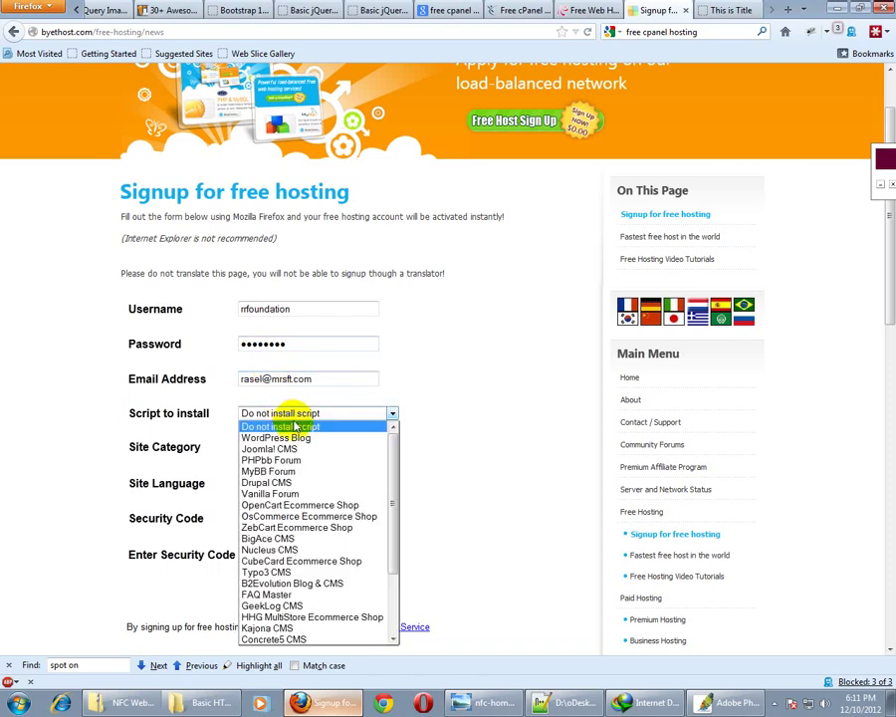
pyautogui.scroll(-3, 285, 522)
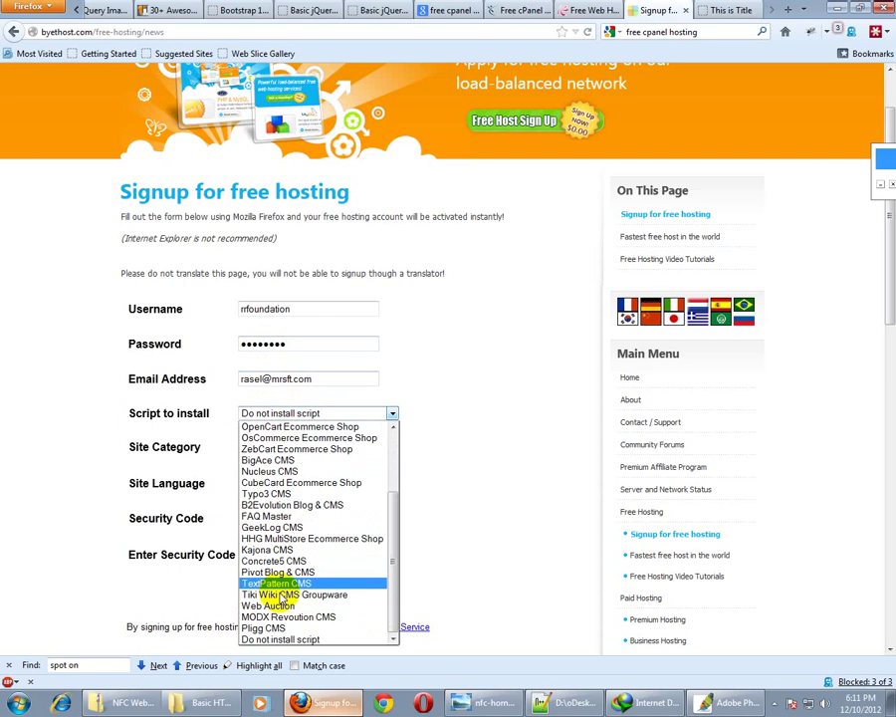
pyautogui.scroll(3, 280, 595)
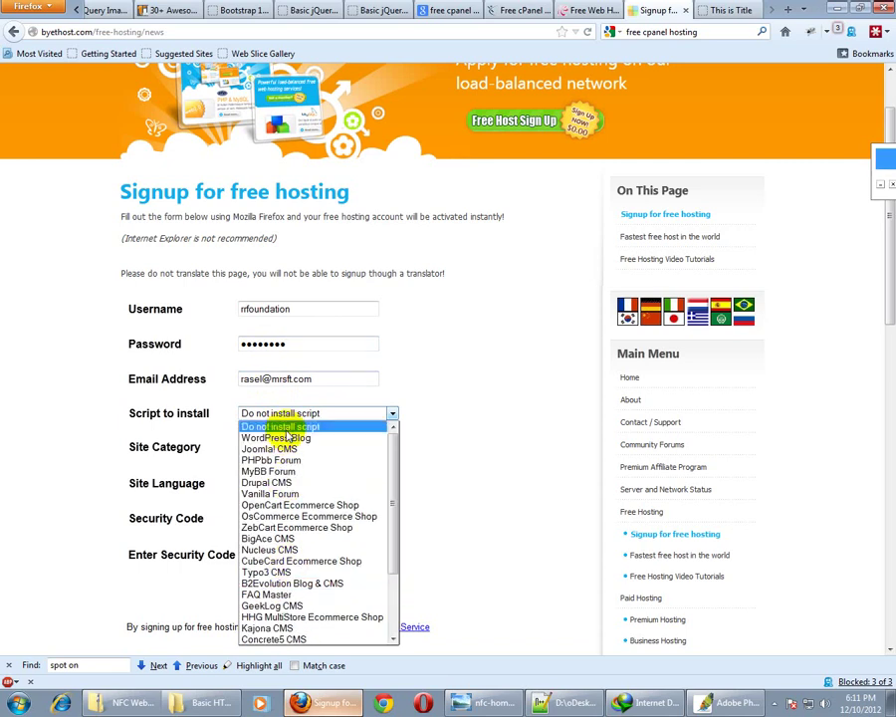
pyautogui.click(283, 426)
pyautogui.click(287, 449)
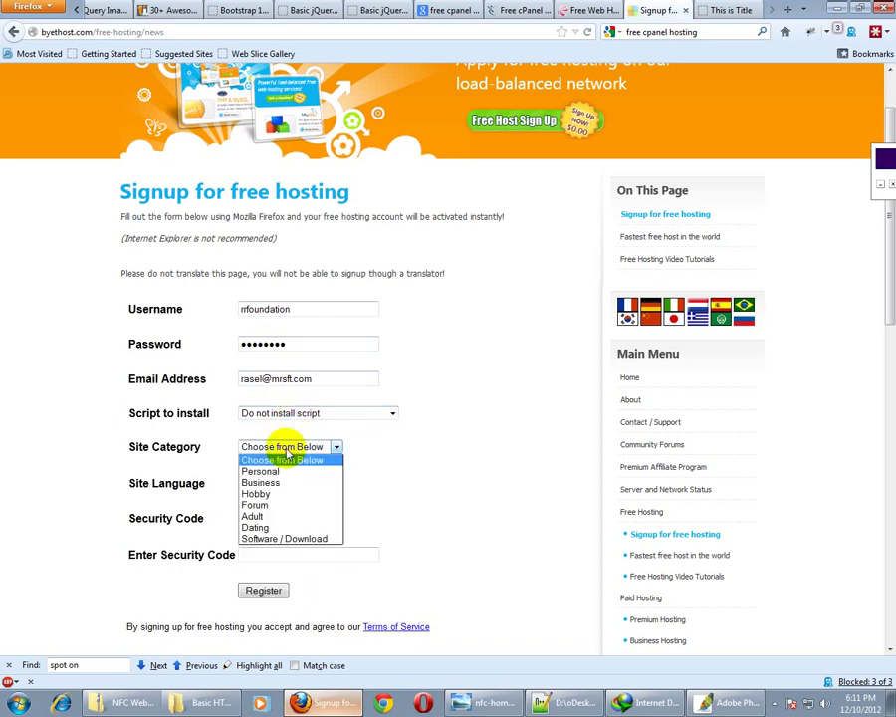
pyautogui.click(277, 477)
pyautogui.click(261, 482)
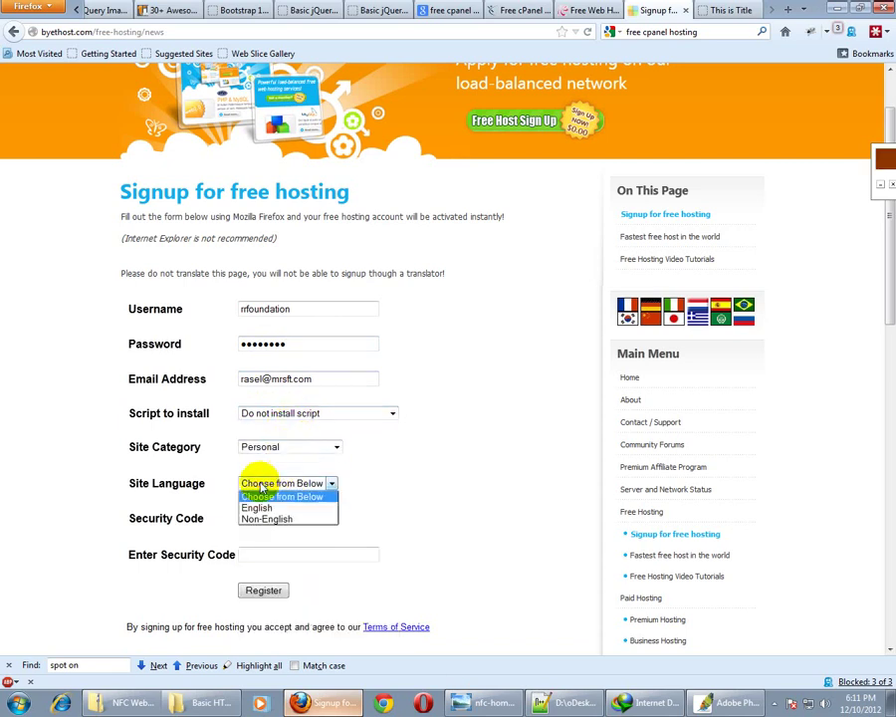
pyautogui.click(257, 506)
pyautogui.click(255, 556)
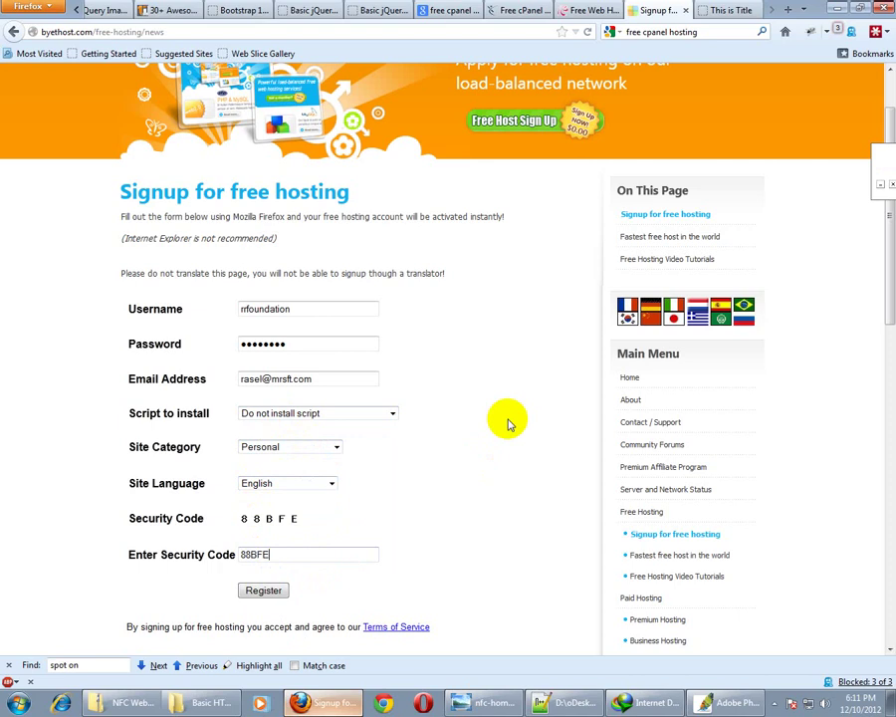
pyautogui.click(264, 591)
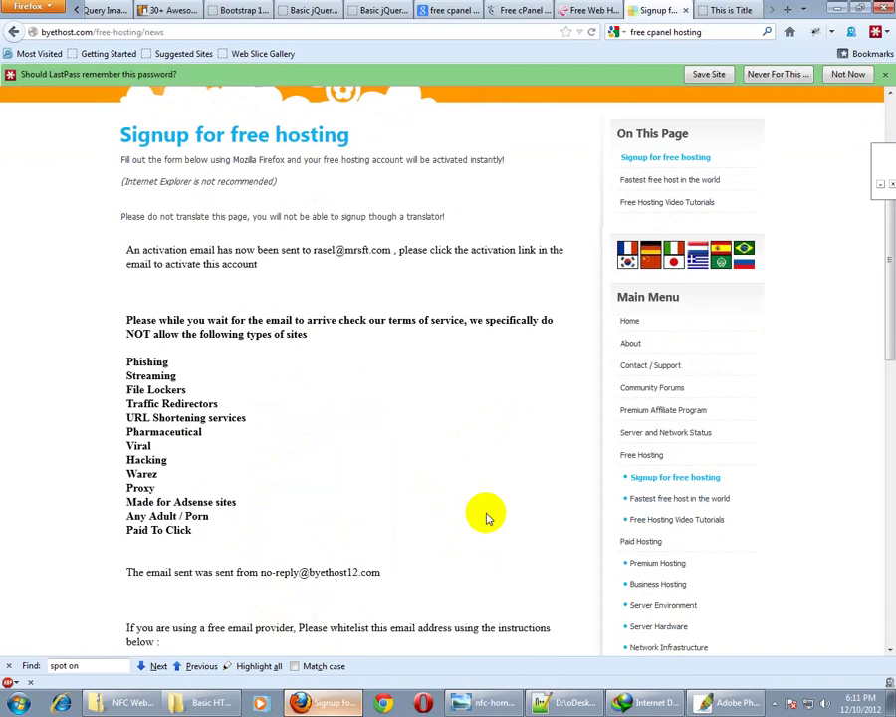
# Check the activation-email confirmation and open a new blank browser tab
pyautogui.scroll(-2, 484, 512)
pyautogui.scroll(3, 359, 369)
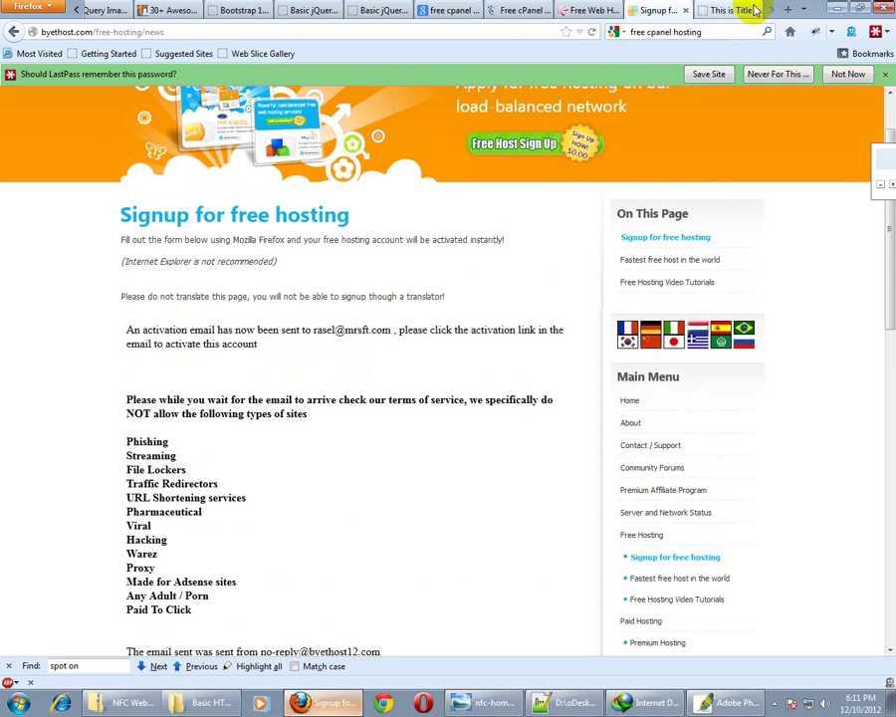
pyautogui.hotkey('ctrl', 't')
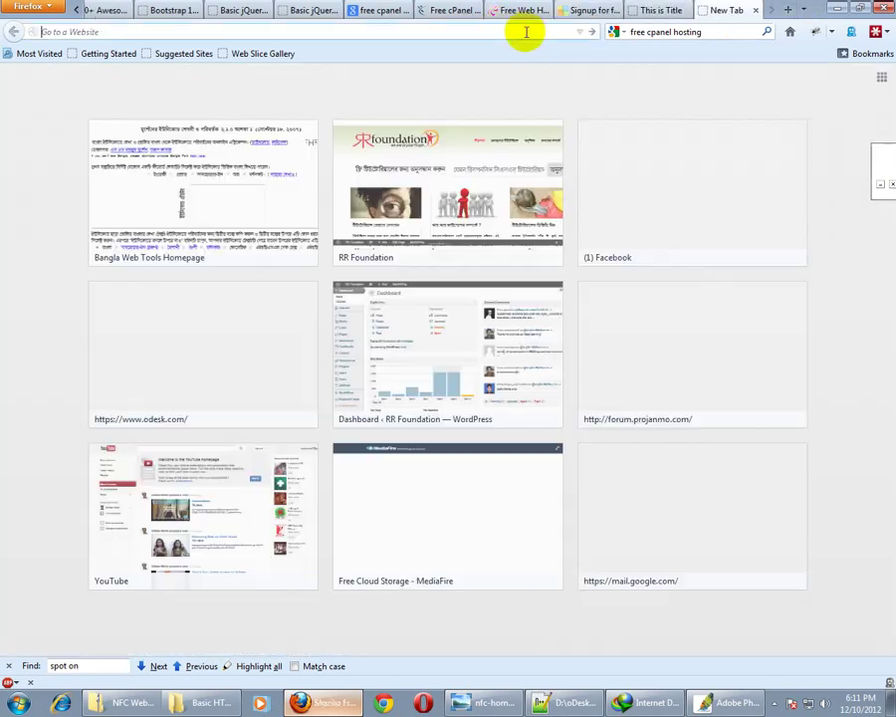
# Load the webmail site and follow the link in the 'Action required to activate hosting account' email
pyautogui.write('mail.mrsft.com/')
pyautogui.press('Return')
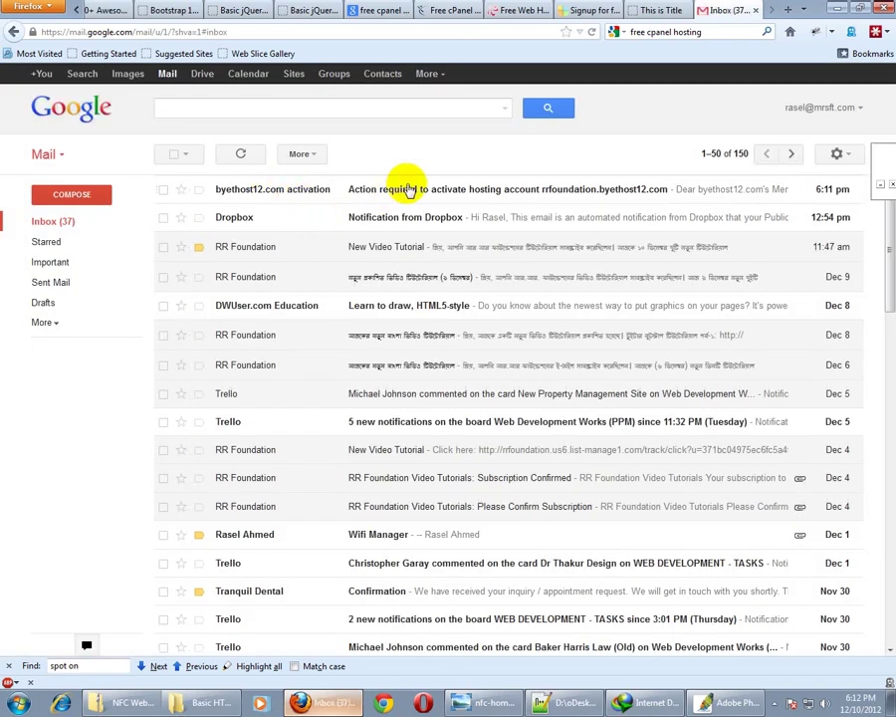
pyautogui.click(409, 189)
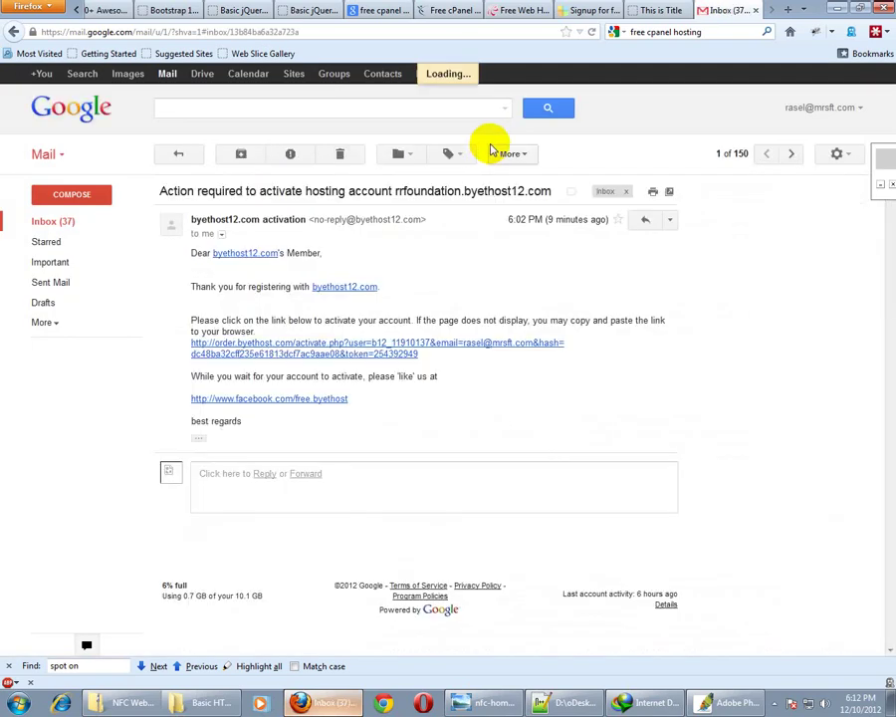
pyautogui.click(286, 349)
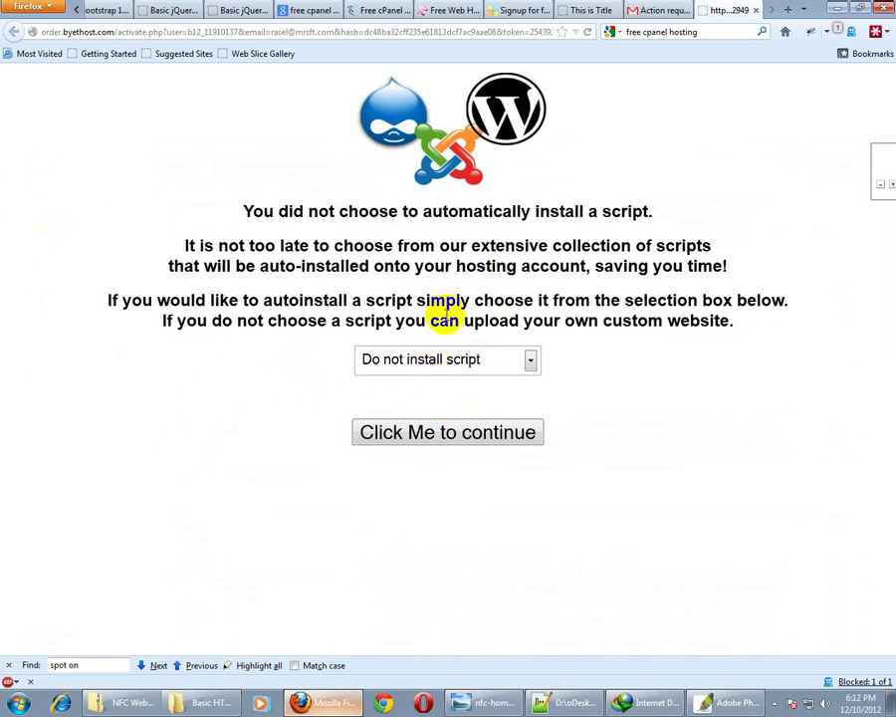
# Leave 'Do not install script' selected for auto-install and continue to account activation
pyautogui.click(424, 360)
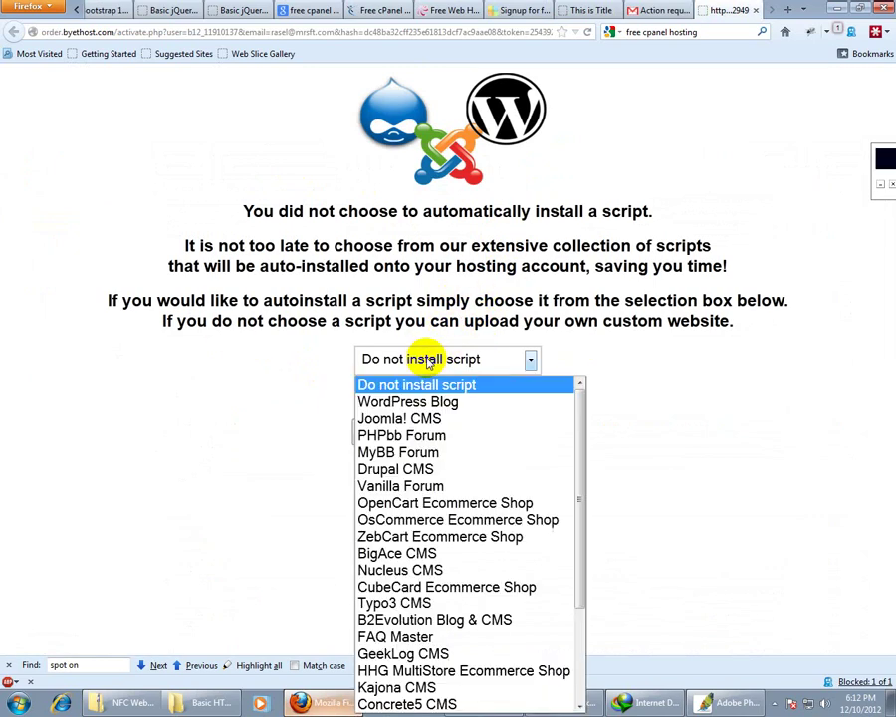
pyautogui.click(433, 349)
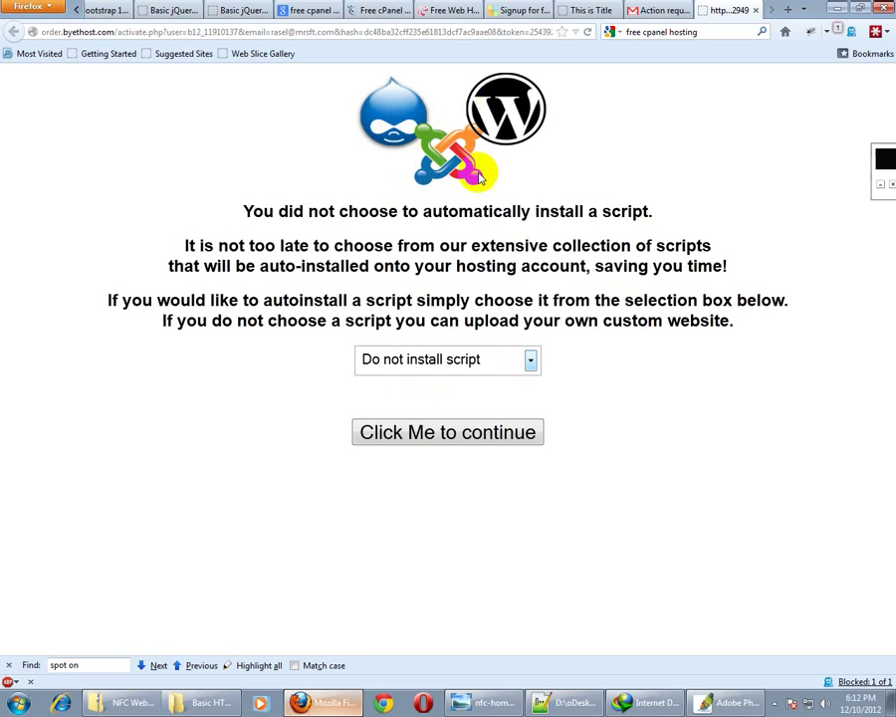
pyautogui.click(432, 433)
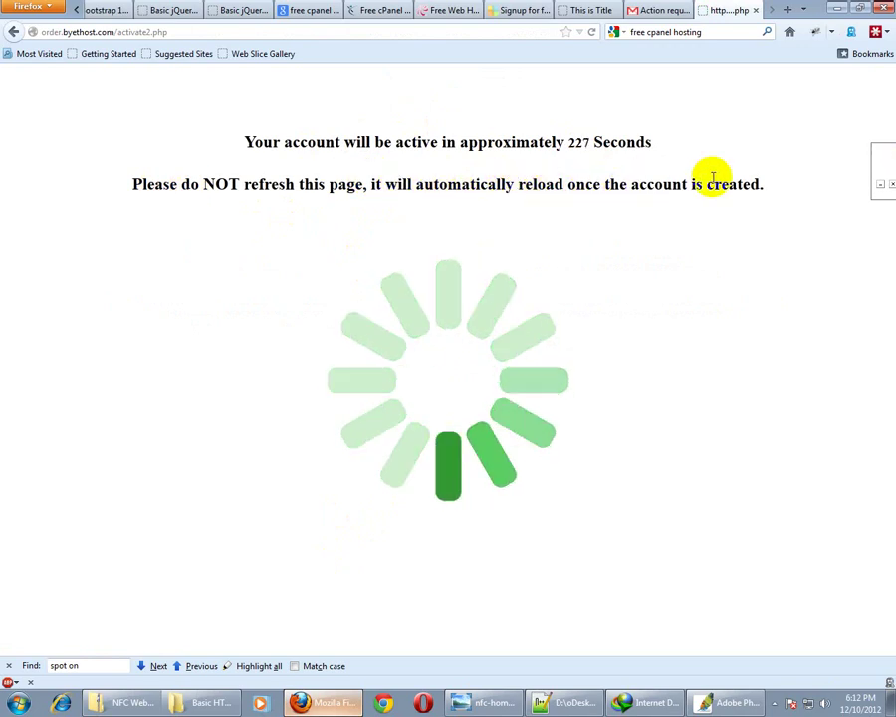
# Go to the 000webhost free hosting order form and enter the subdomain rrfoundation.net78.net
pyautogui.click(523, 10)
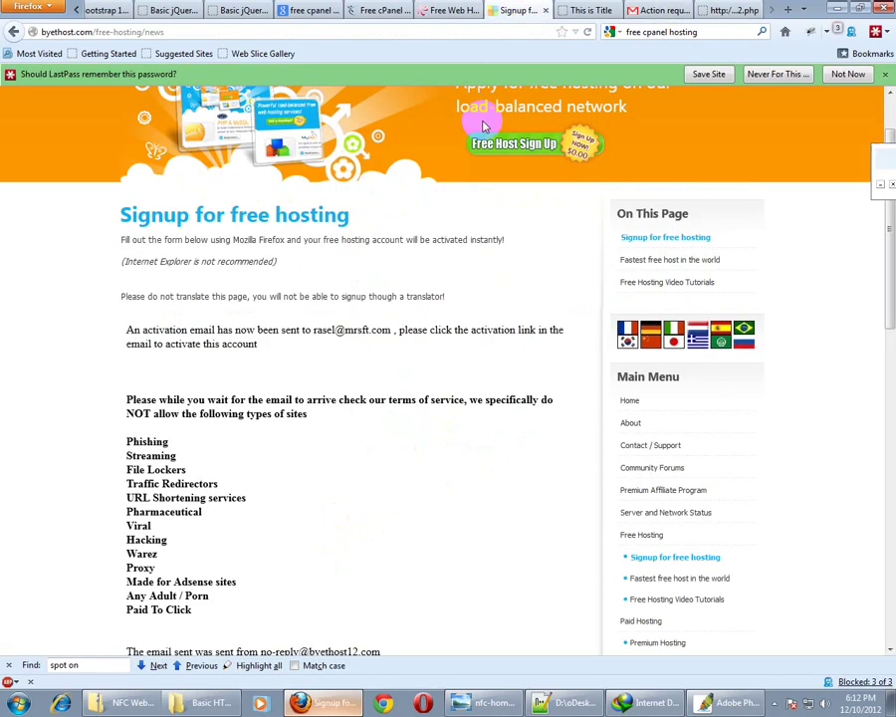
pyautogui.click(443, 10)
pyautogui.scroll(-2, 352, 376)
pyautogui.scroll(15, 352, 376)
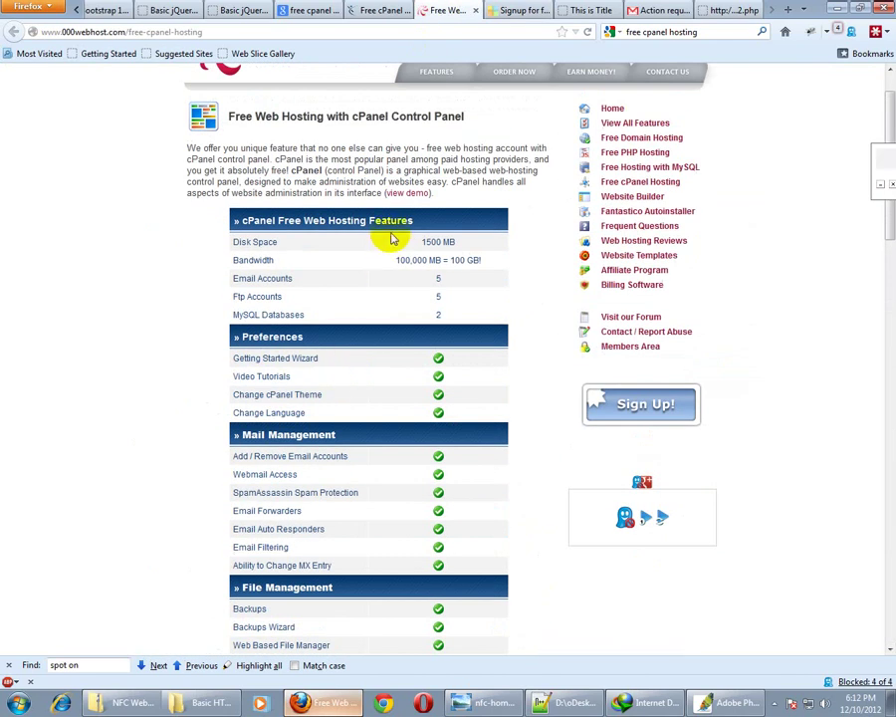
pyautogui.scroll(-3, 387, 310)
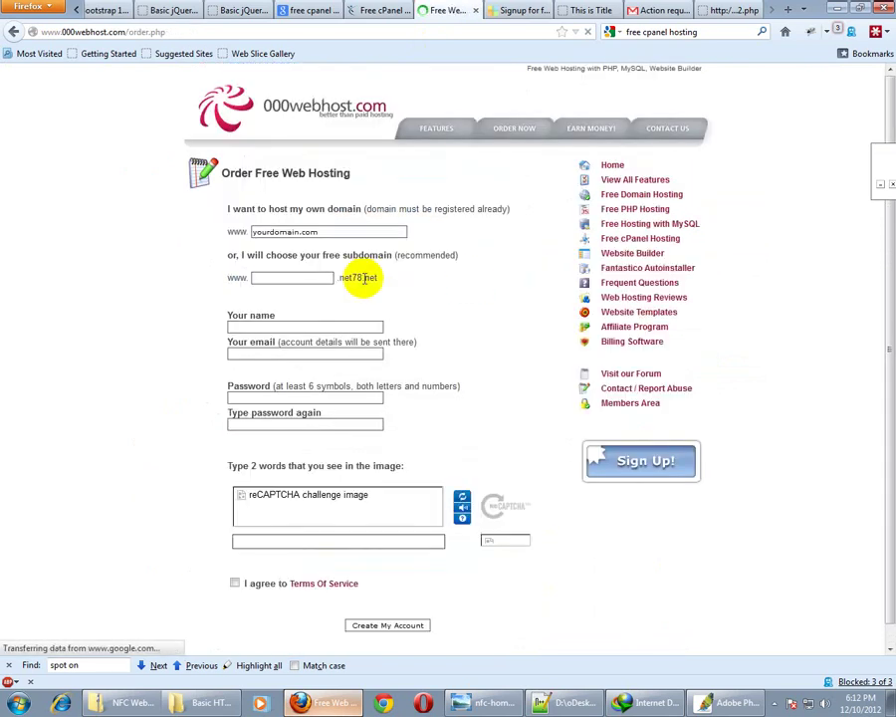
pyautogui.click(293, 300)
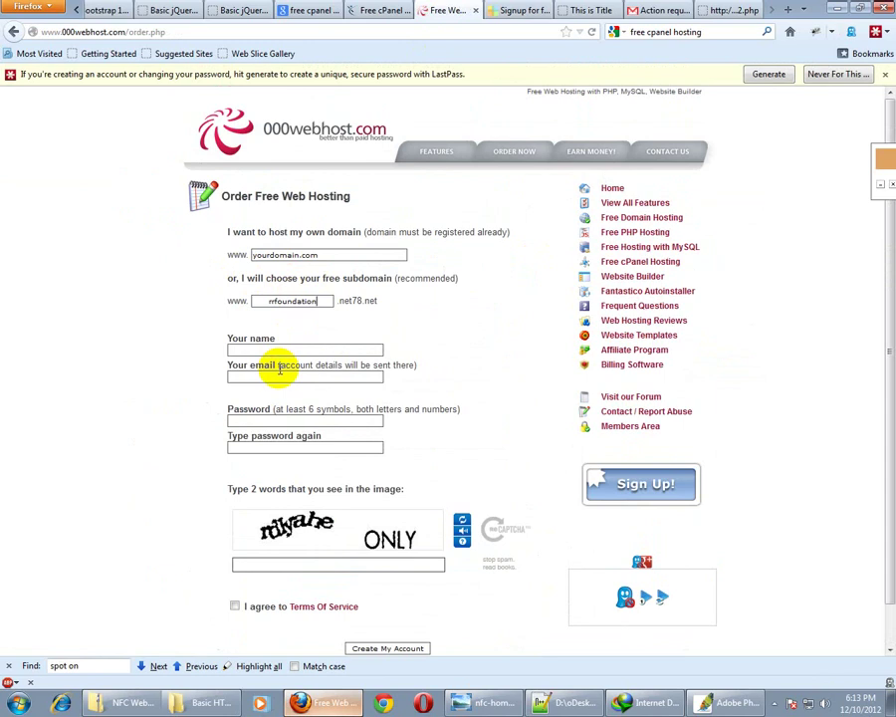
# Fill the name and e-mail fields from saved browser suggestions
pyautogui.click(291, 350)
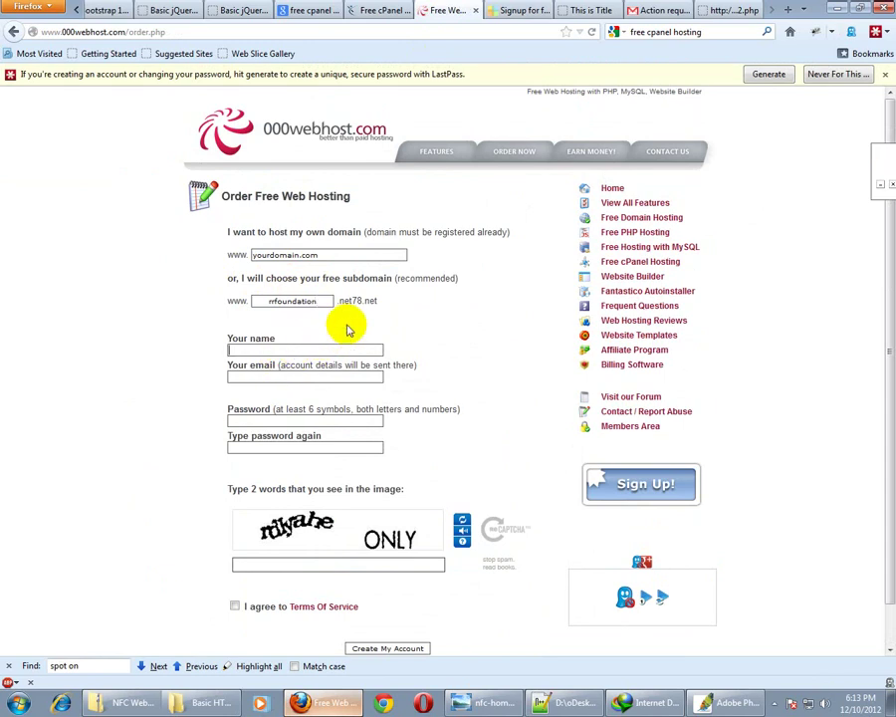
pyautogui.click(313, 351)
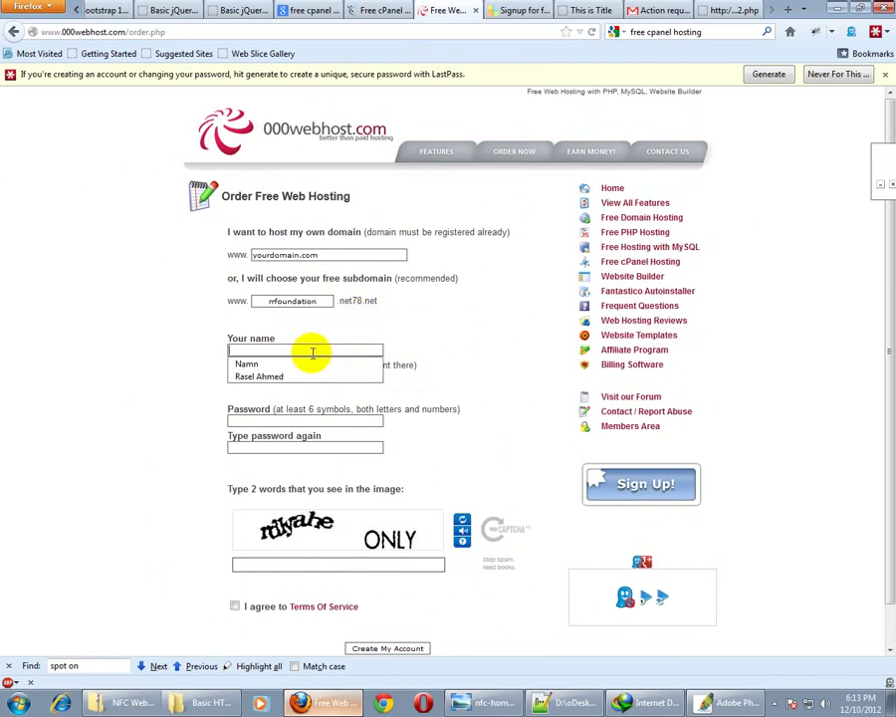
pyautogui.click(312, 351)
pyautogui.write('R')
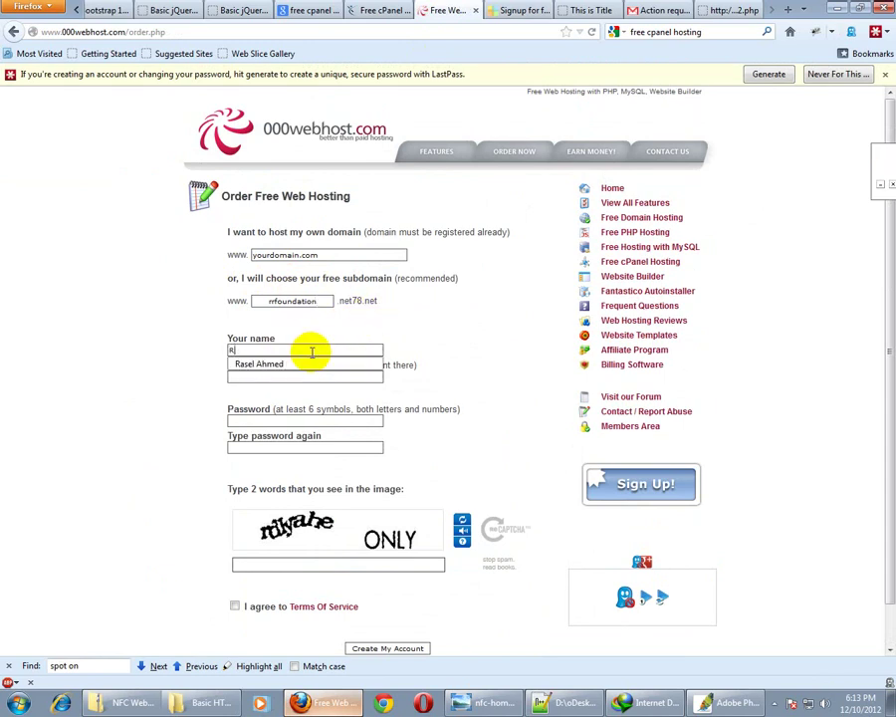
pyautogui.write('asel')
pyautogui.press('Escape')
pyautogui.press('Down')
pyautogui.press('Down')
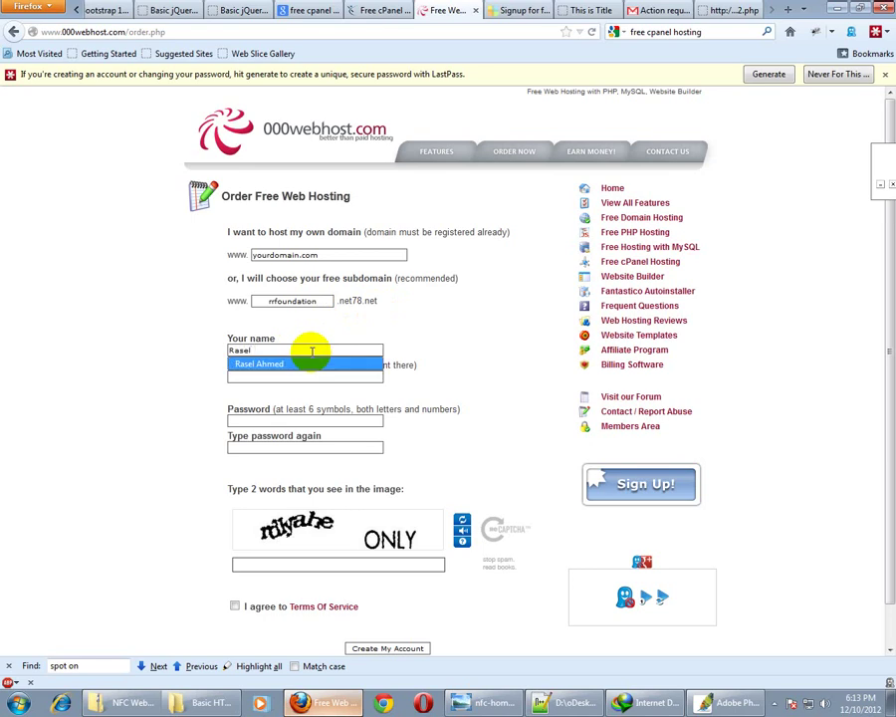
pyautogui.press('Tab')
pyautogui.write('ras')
pyautogui.press('Down')
pyautogui.press('Down')
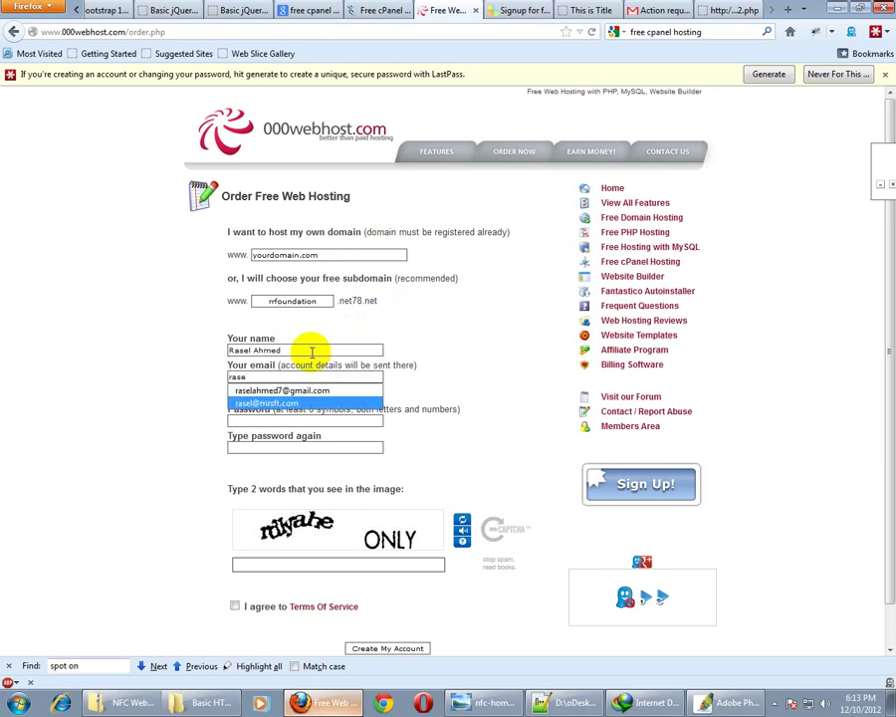
pyautogui.press('Tab')
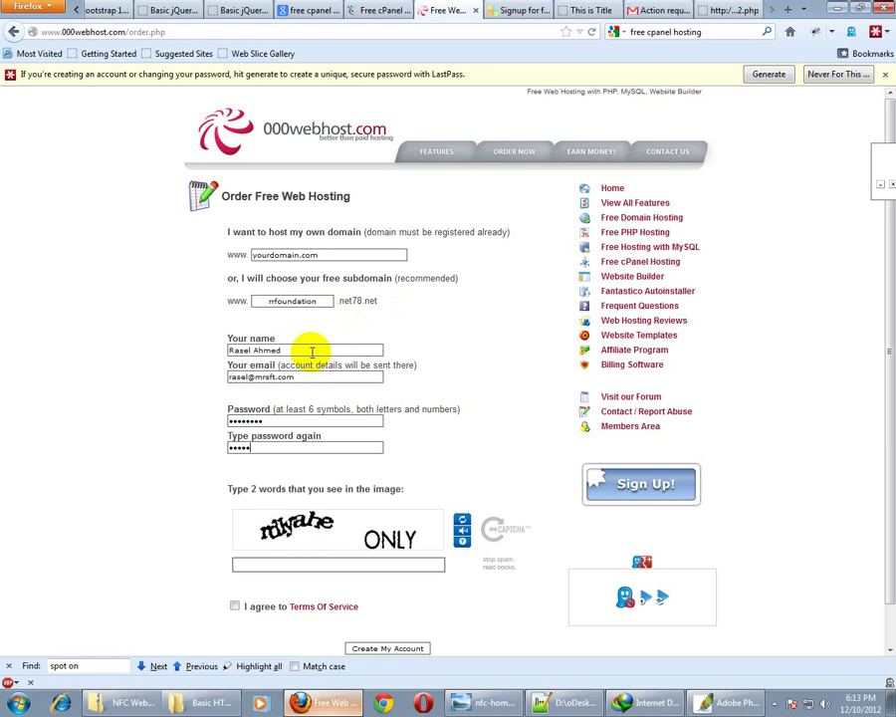
# Enter the captcha, agree to the Terms Of Service and submit with Create My Account
pyautogui.click(269, 563)
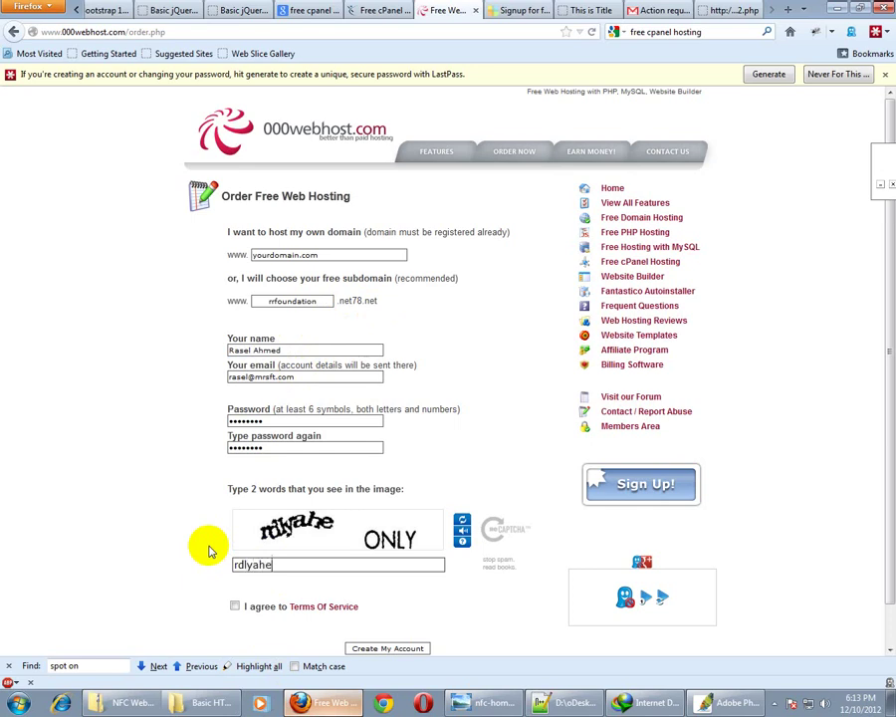
pyautogui.click(234, 606)
pyautogui.scroll(-1, 366, 601)
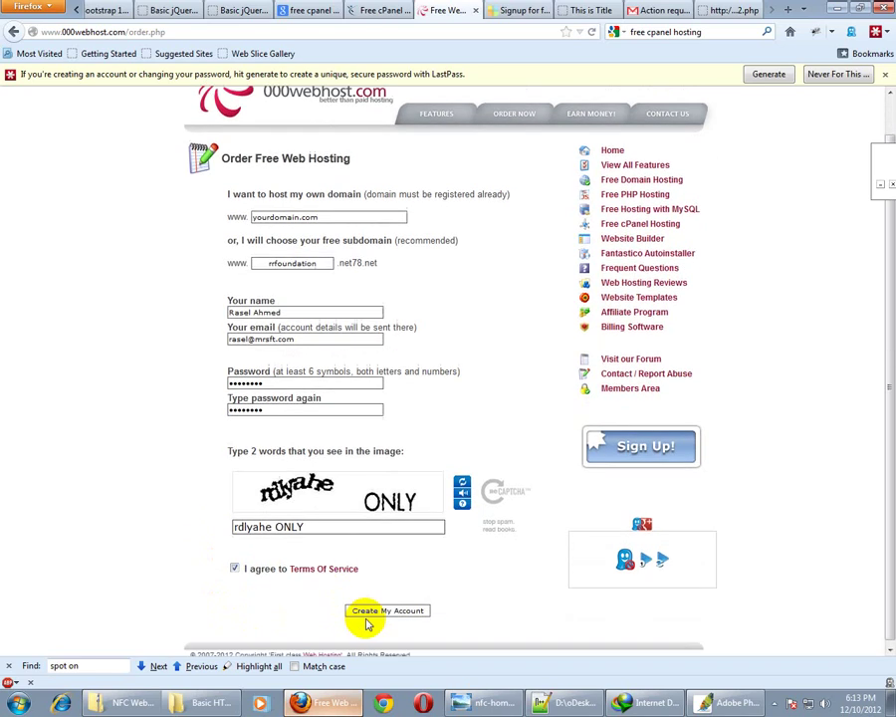
pyautogui.click(374, 606)
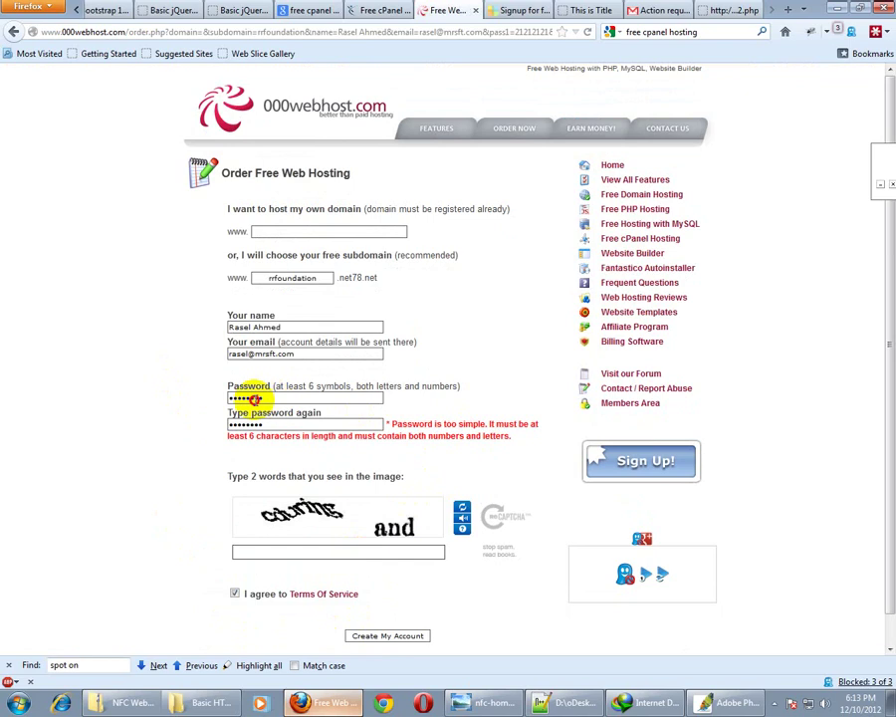
# Replace the rejected password with a stronger one and resubmit the 000webhost order form
pyautogui.moveTo(265, 398); pyautogui.dragTo(154, 458)
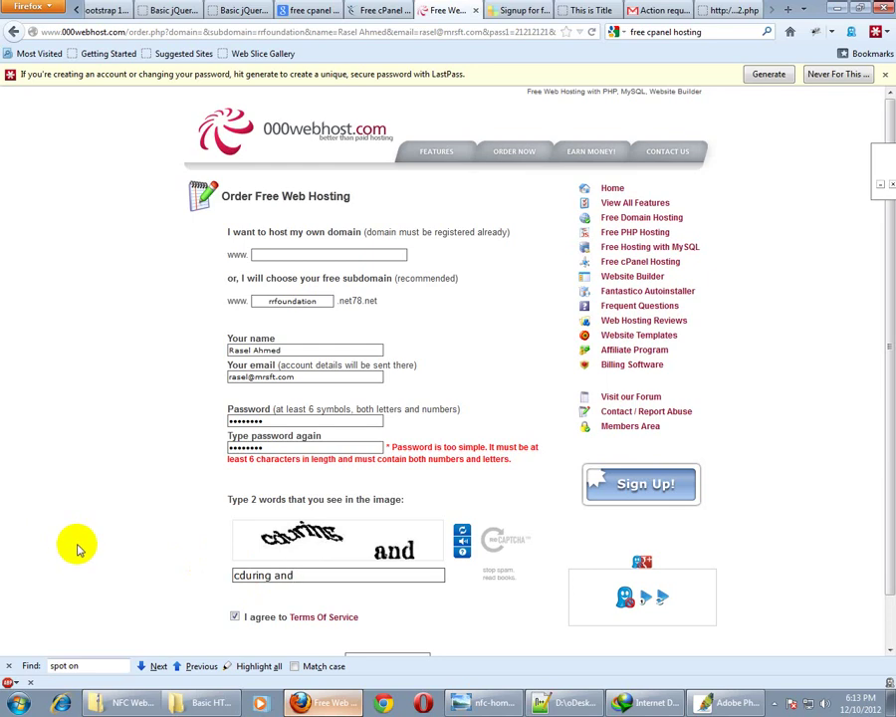
pyautogui.scroll(-1, 180, 568)
pyautogui.scroll(-1, 369, 629)
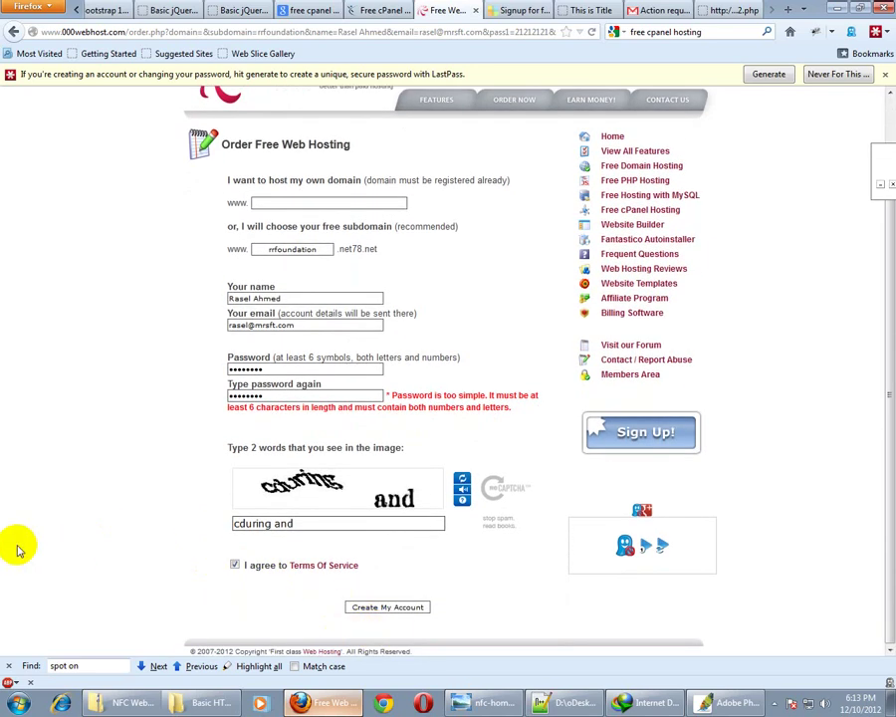
pyautogui.click(368, 606)
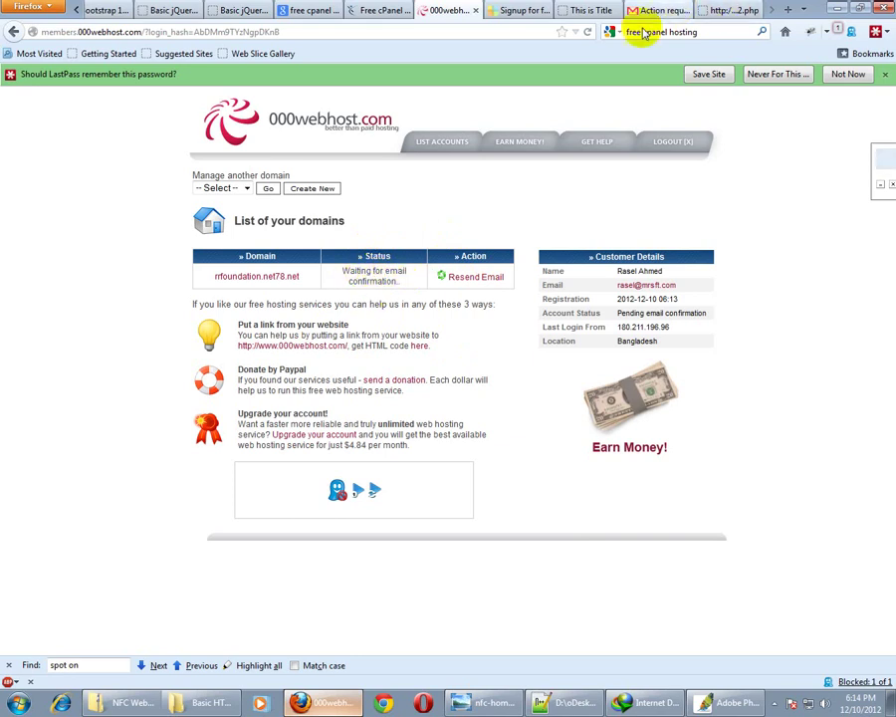
# Confirm the 000webhost registration through the link in the Gmail 'Confirm your registration' email
pyautogui.click(659, 10)
pyautogui.click(44, 225)
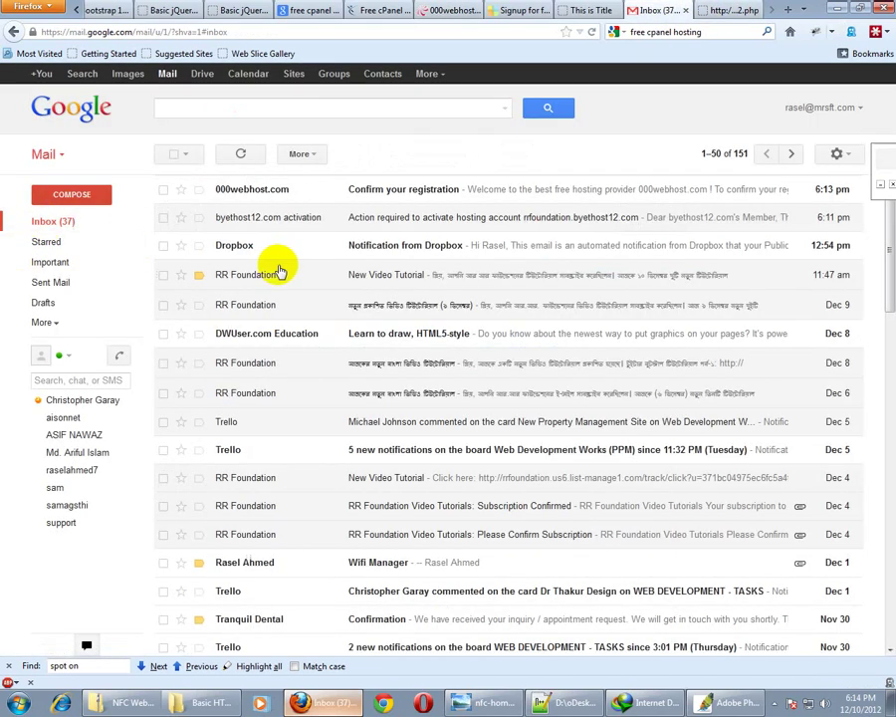
pyautogui.click(254, 193)
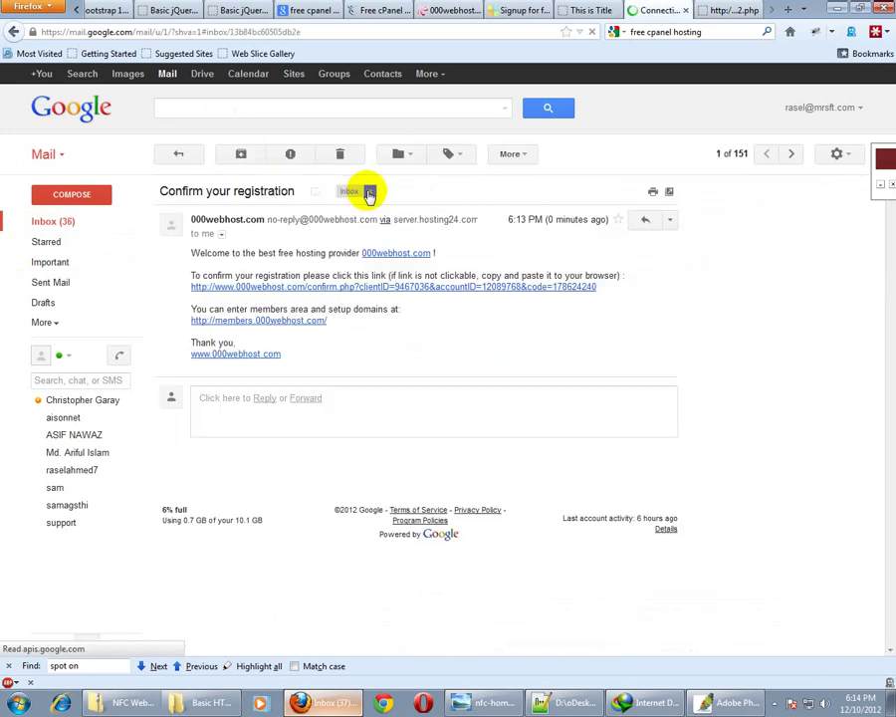
pyautogui.click(338, 288)
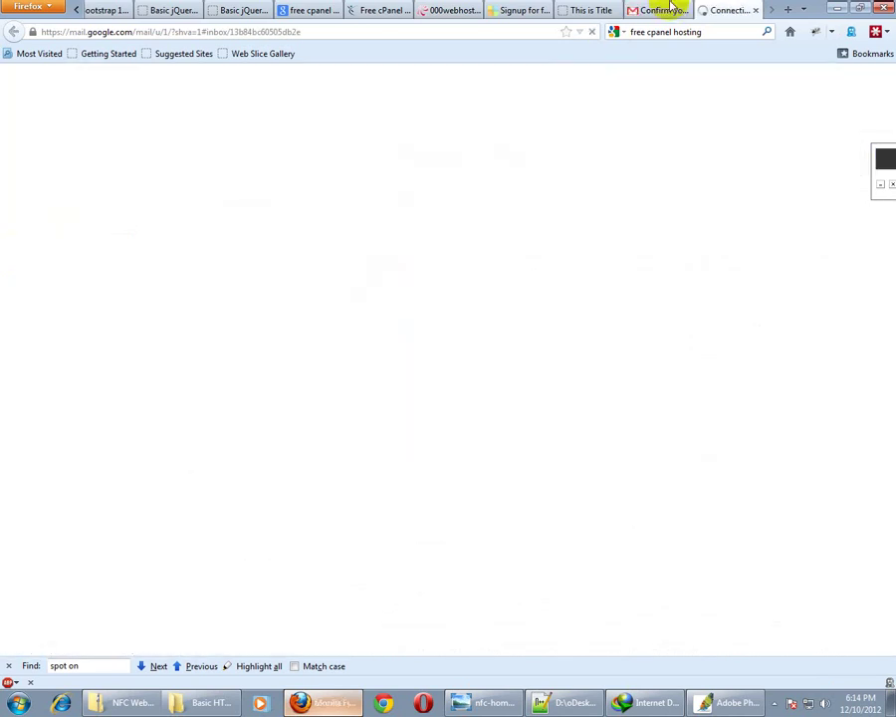
pyautogui.click(716, 10)
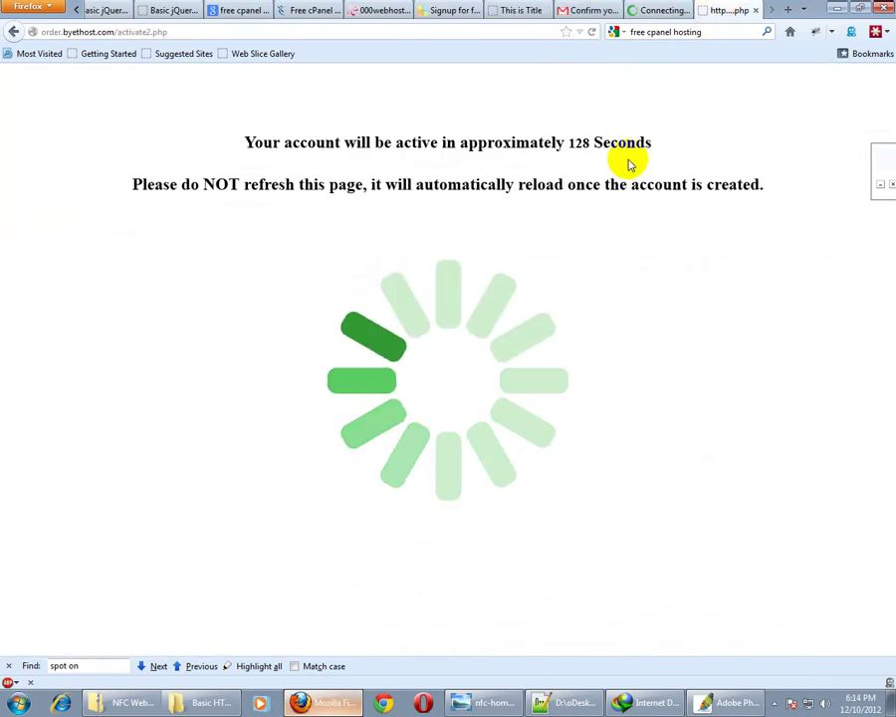
pyautogui.click(647, 10)
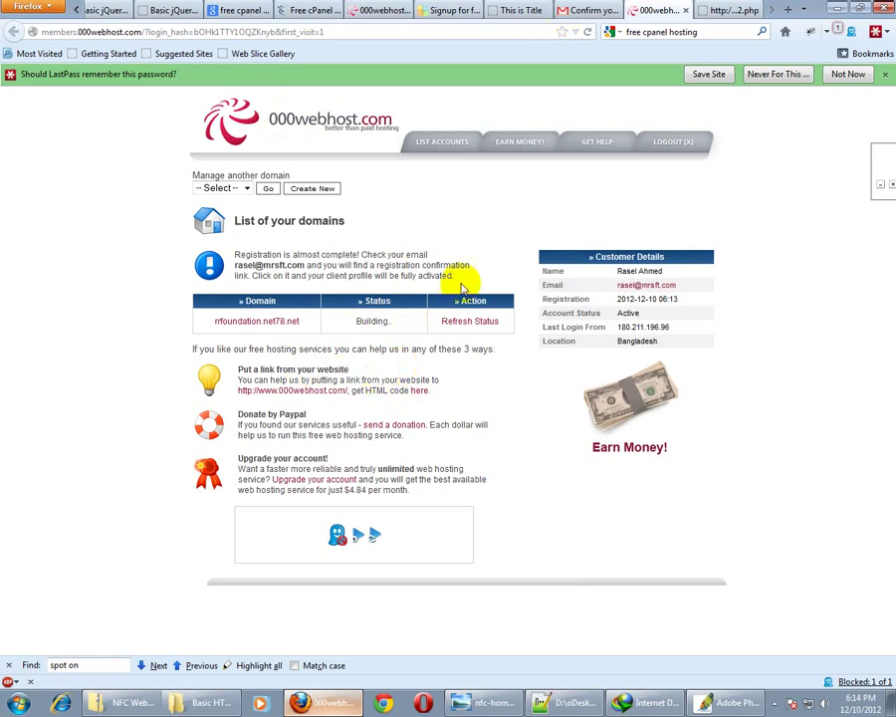
# Refresh rrfoundation.net78.net's status repeatedly until it changes from Building to Active
pyautogui.click(719, 10)
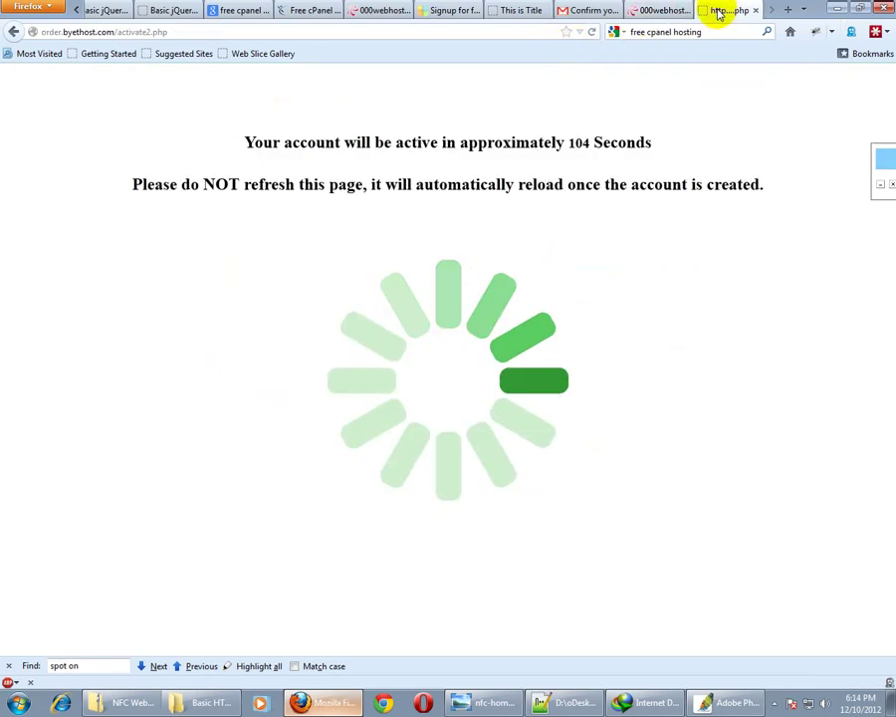
pyautogui.click(652, 14)
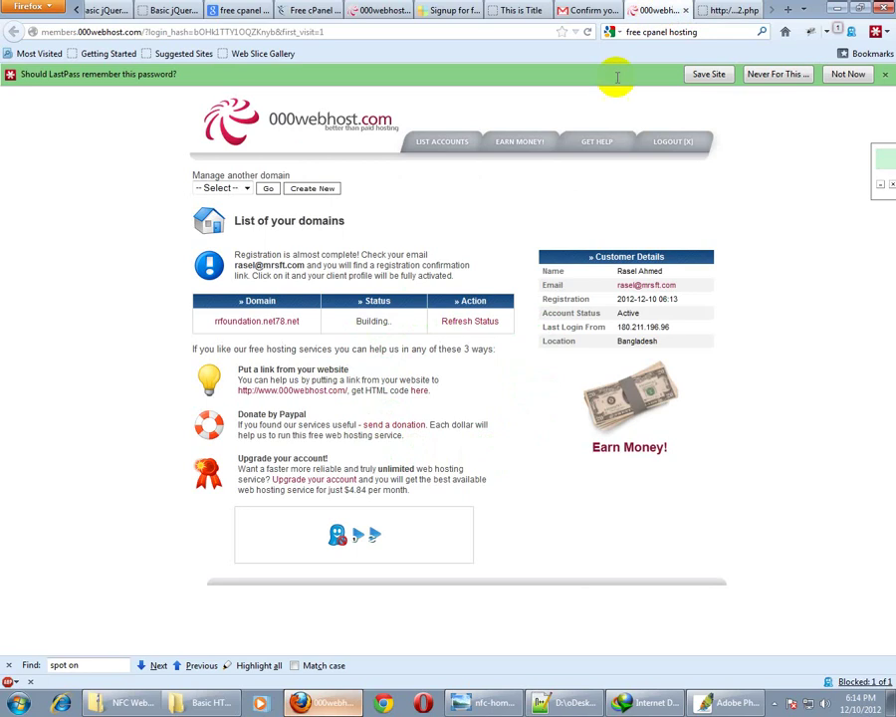
pyautogui.click(457, 324)
pyautogui.click(458, 323)
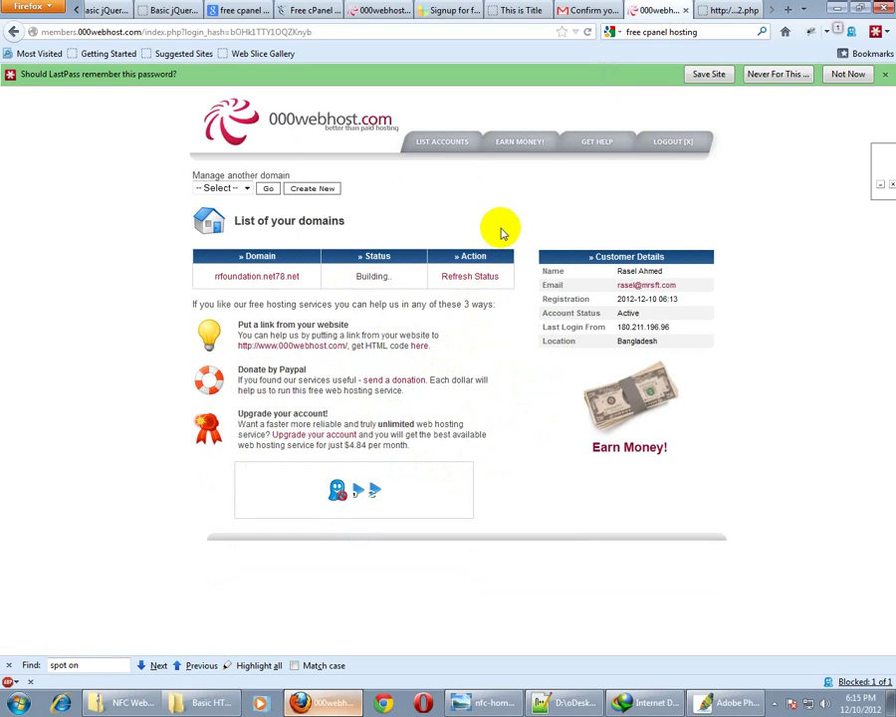
pyautogui.click(471, 278)
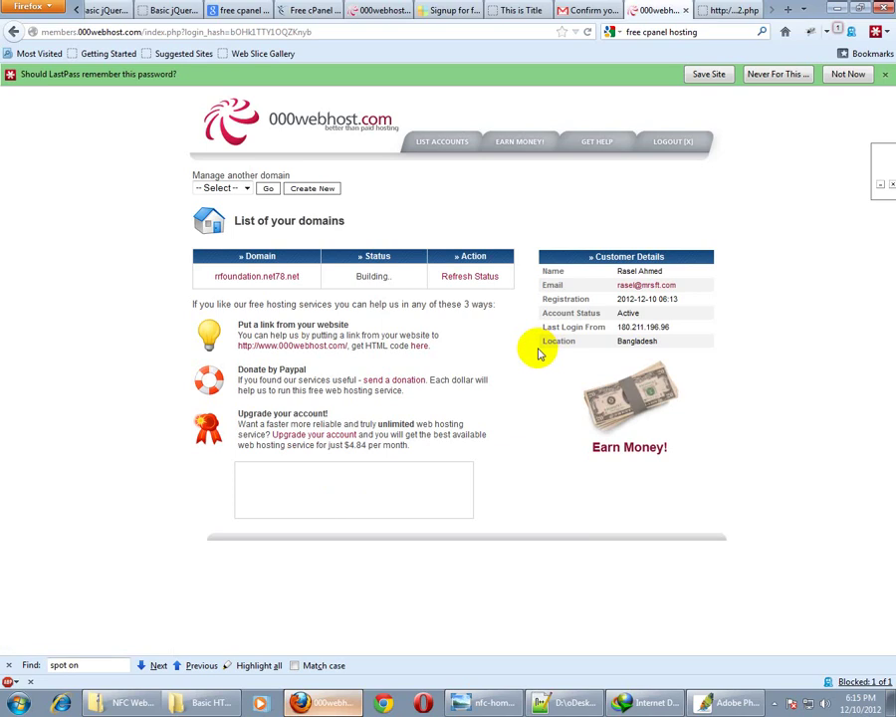
pyautogui.click(474, 279)
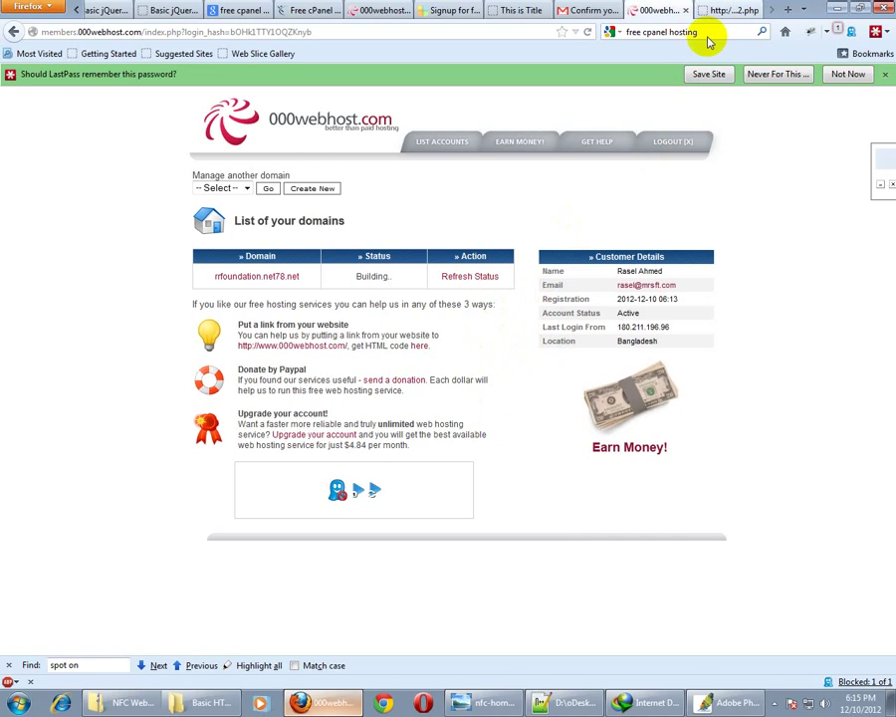
pyautogui.click(725, 10)
pyautogui.click(659, 10)
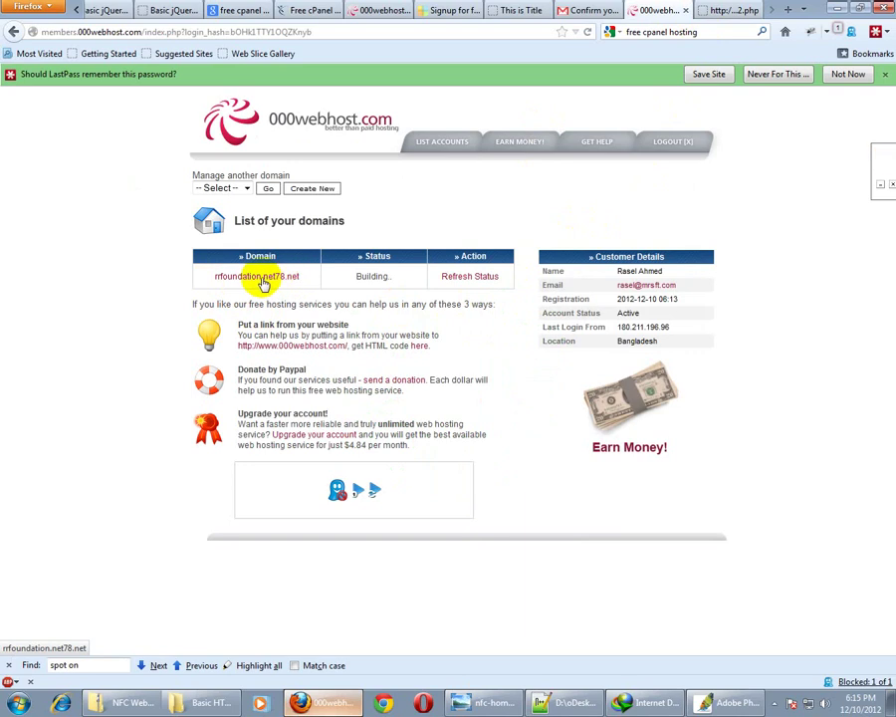
pyautogui.click(472, 284)
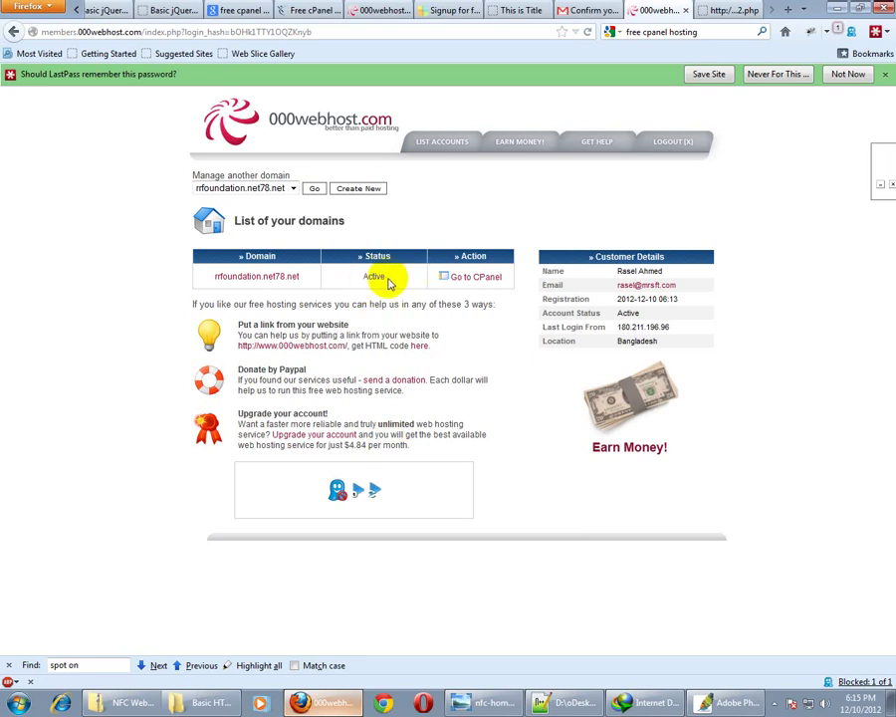
# Open the cPanel for rrfoundation.net78.net and scroll through its account information and tools
pyautogui.click(472, 280)
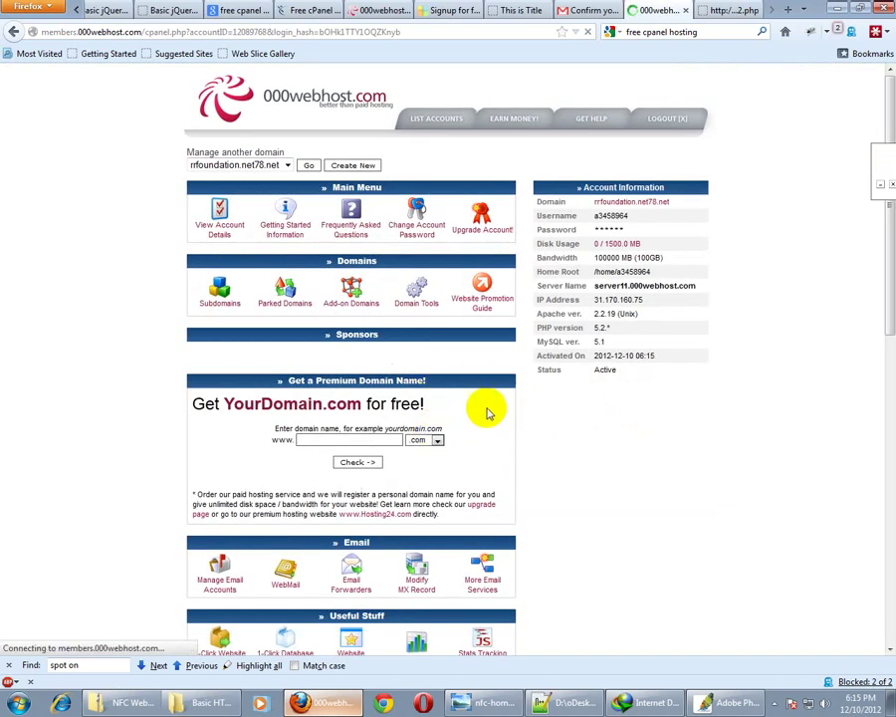
pyautogui.scroll(-10, 496, 363)
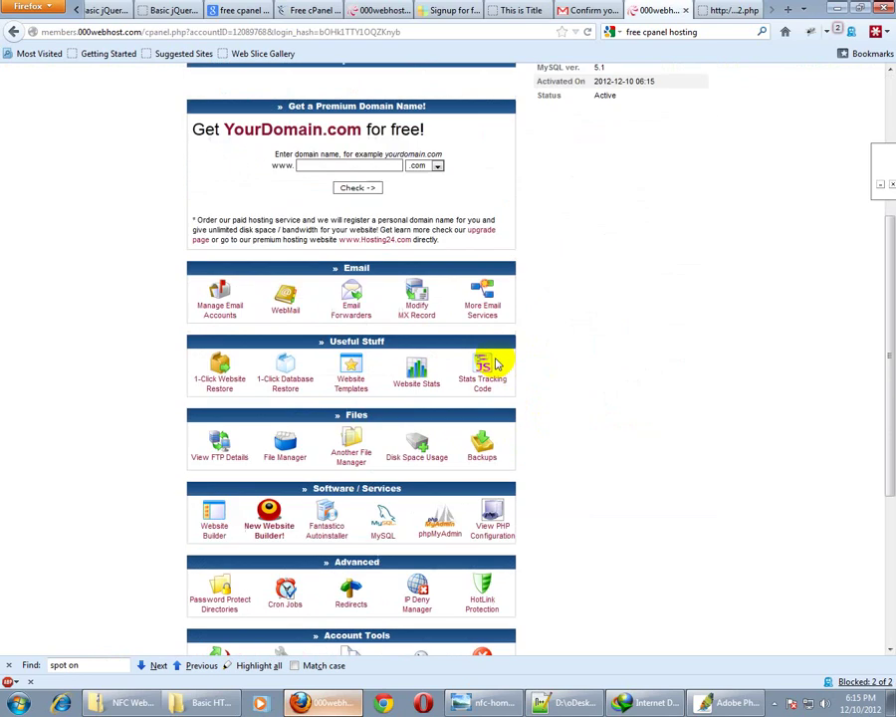
pyautogui.scroll(10, 496, 365)
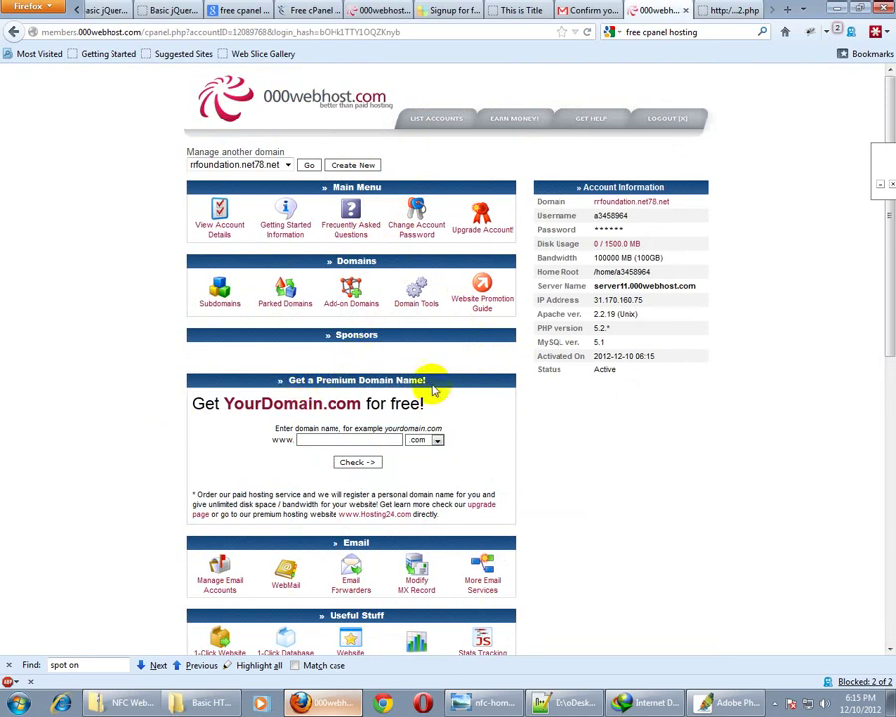
pyautogui.scroll(-5, 438, 386)
pyautogui.scroll(5, 451, 388)
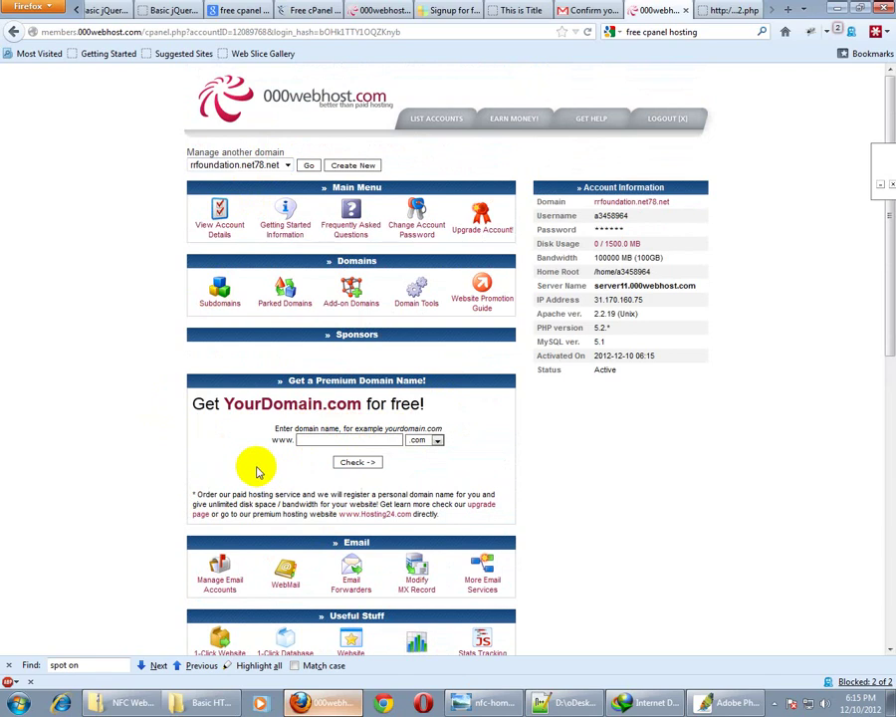
pyautogui.scroll(-5, 159, 475)
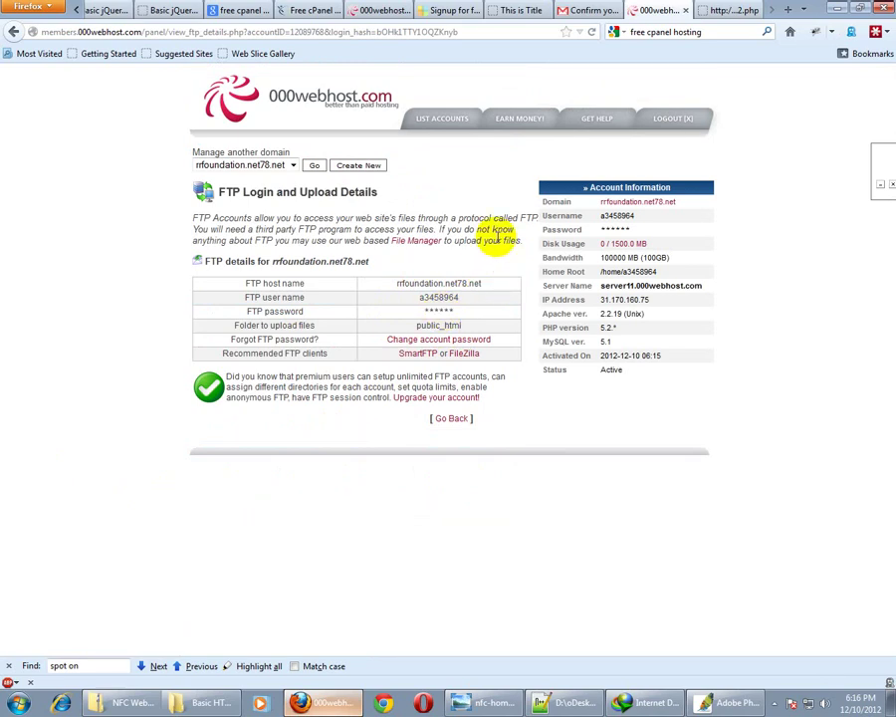
# In a new tab, search Google for 'filezilla download' and open the FileZilla Client Download result
pyautogui.click(788, 9)
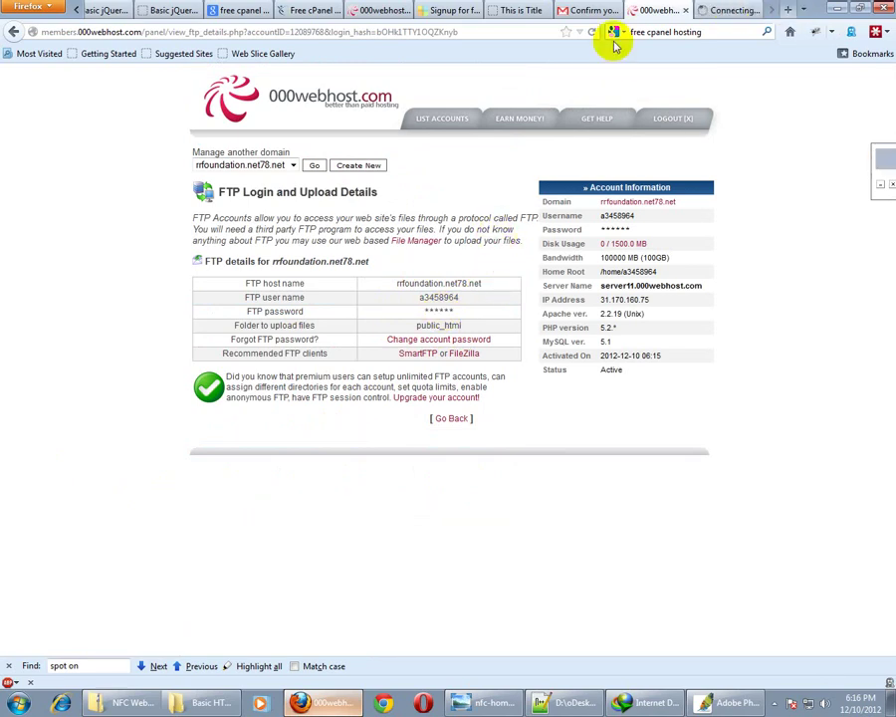
pyautogui.click(663, 29)
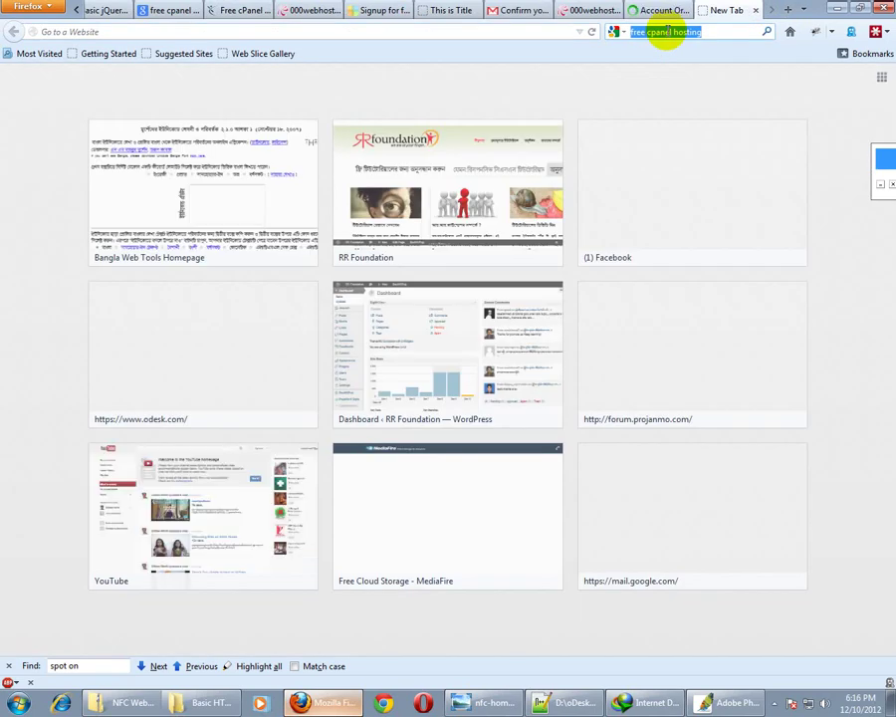
pyautogui.write('file zilla')
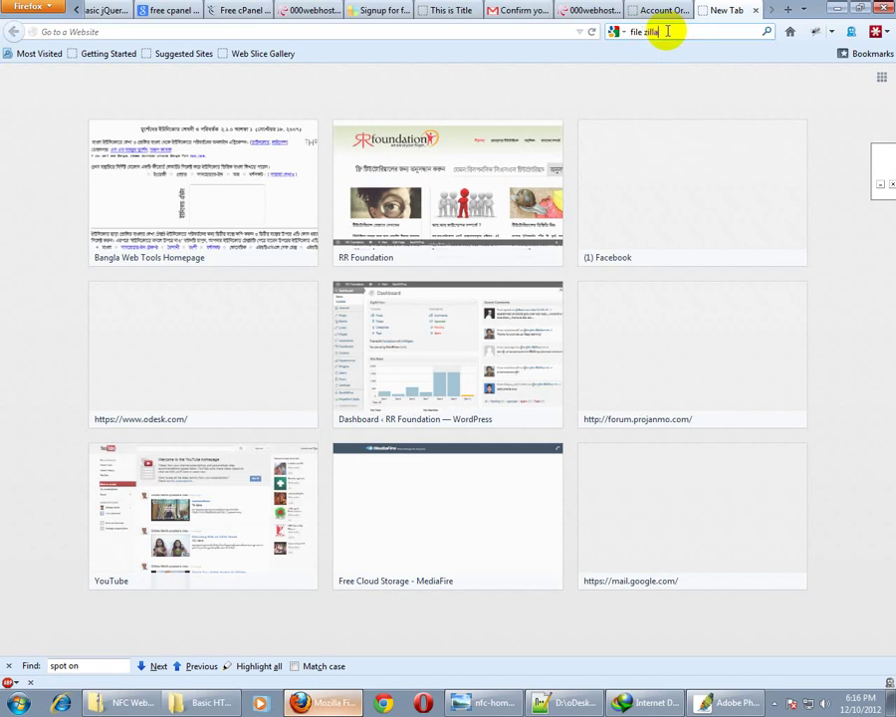
pyautogui.press('Down')
pyautogui.press('Down')
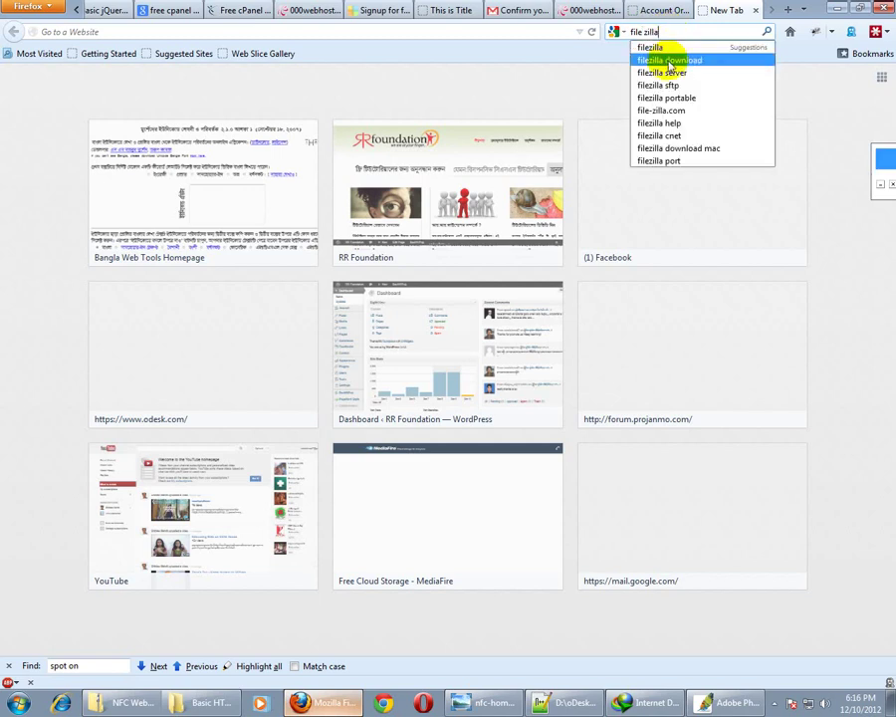
pyautogui.press('Return')
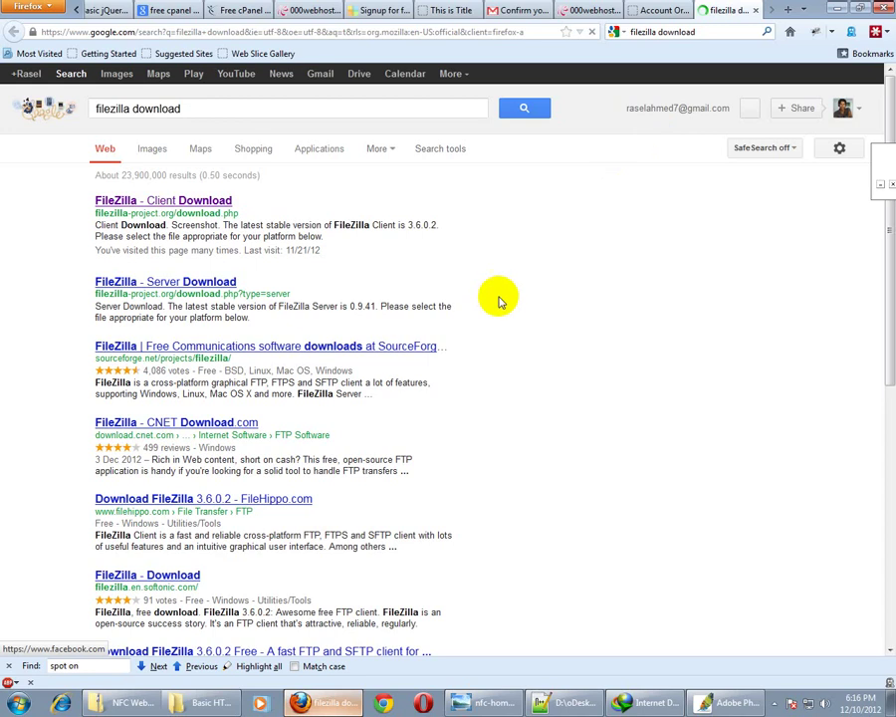
pyautogui.click(195, 203)
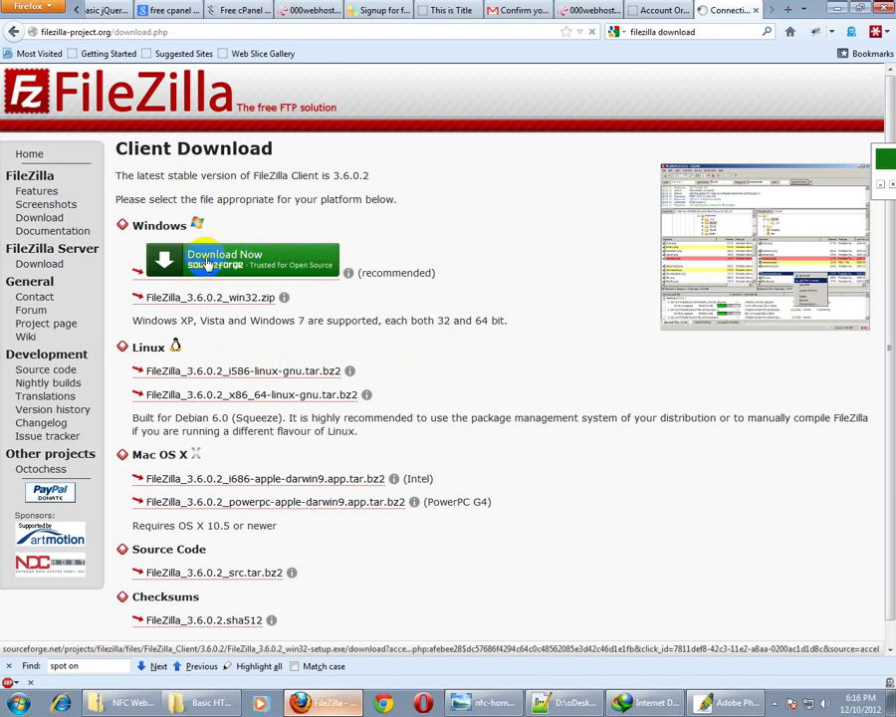
# Start downloading the FileZilla 3.6.0.2 Windows installer, then check the Byethost and 000webhost tabs
pyautogui.click(207, 264)
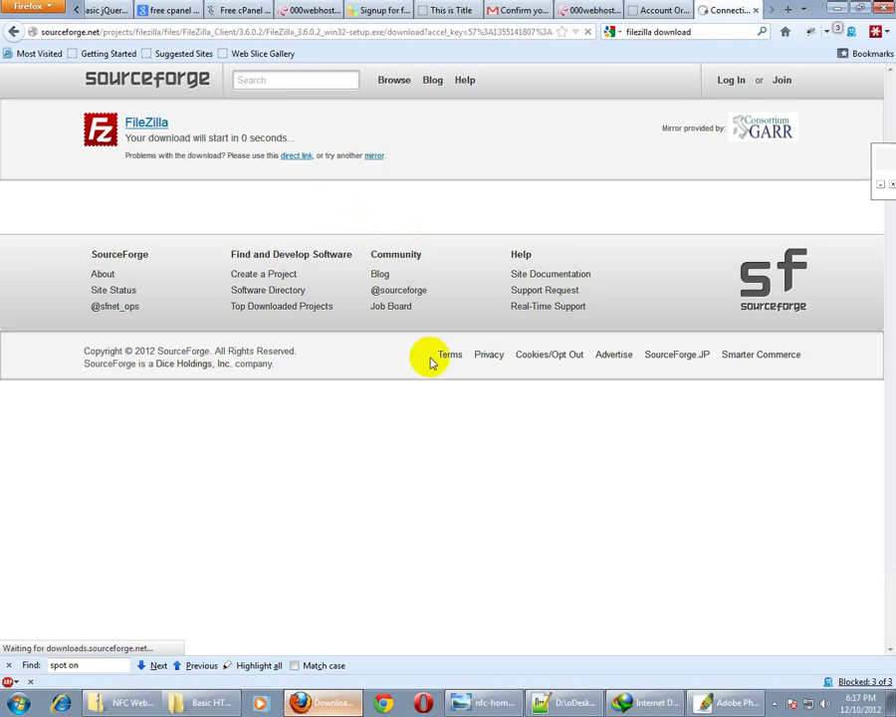
pyautogui.click(453, 399)
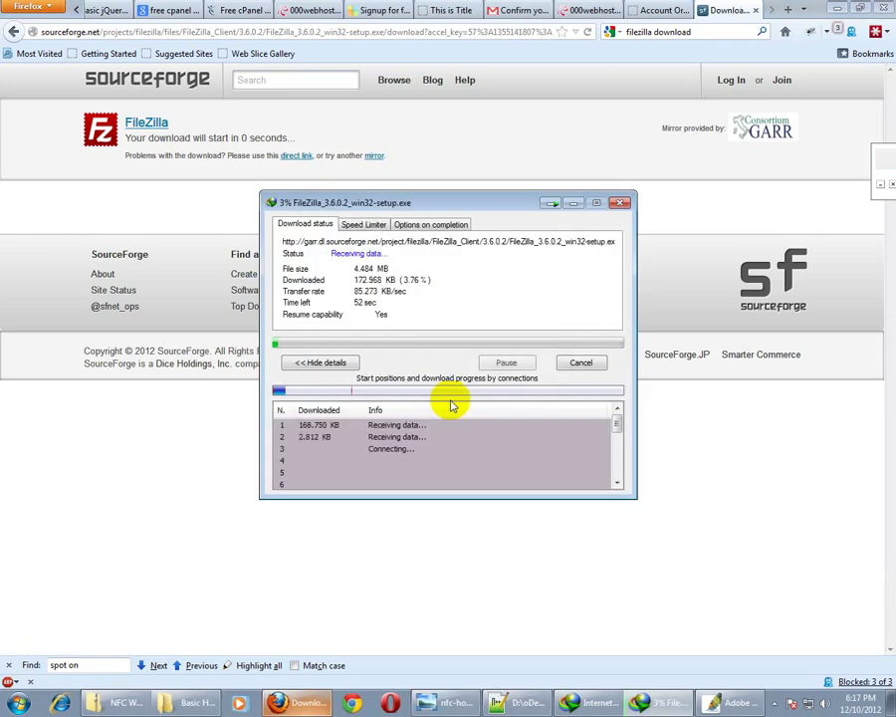
pyautogui.click(666, 10)
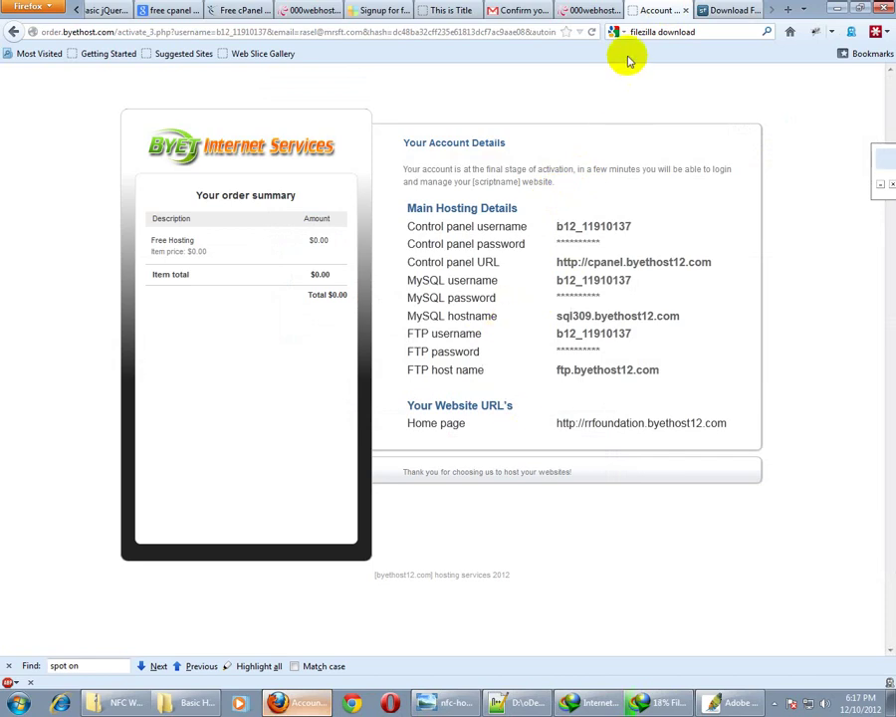
pyautogui.click(595, 10)
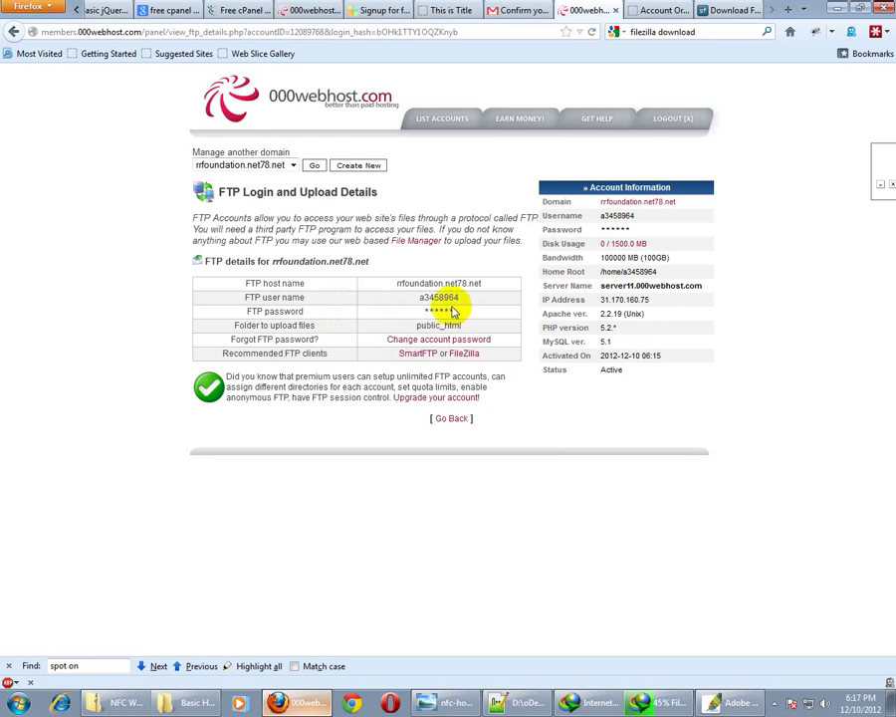
# Enter a new 000webhost account password on the Change account password page and submit it
pyautogui.click(448, 340)
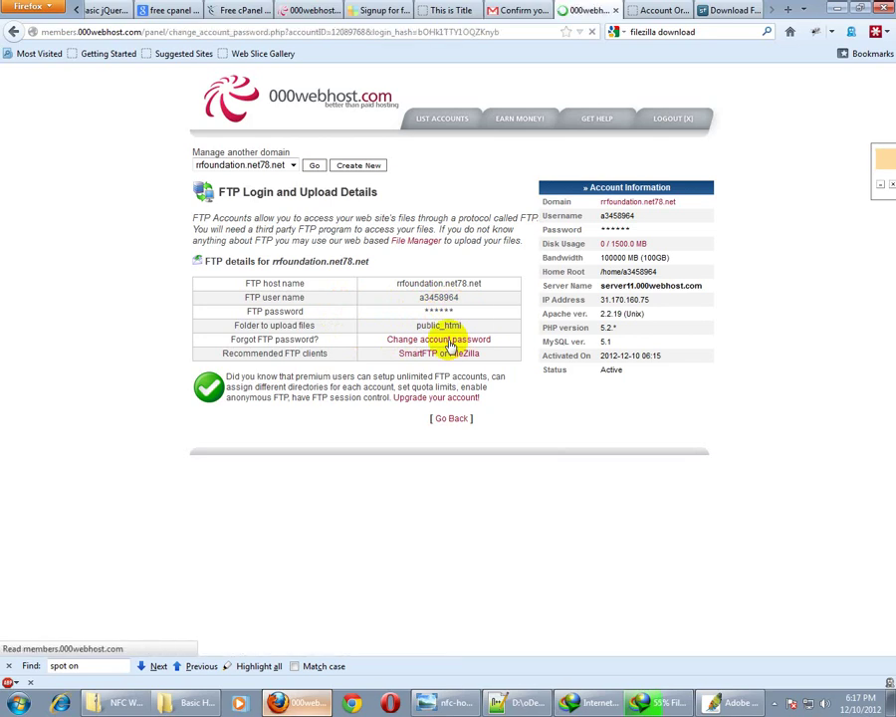
pyautogui.click(380, 300)
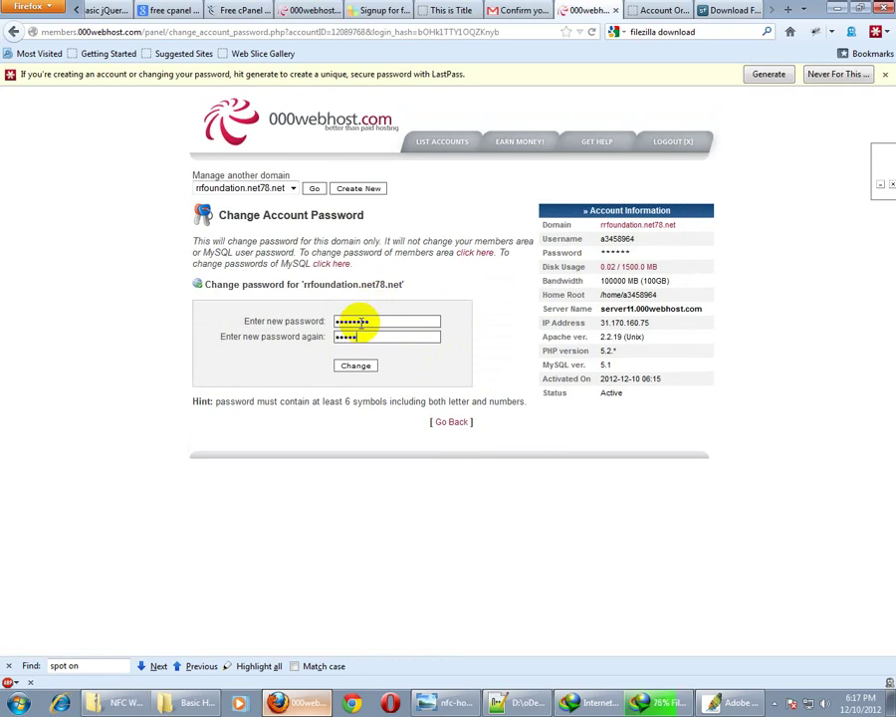
pyautogui.click(354, 366)
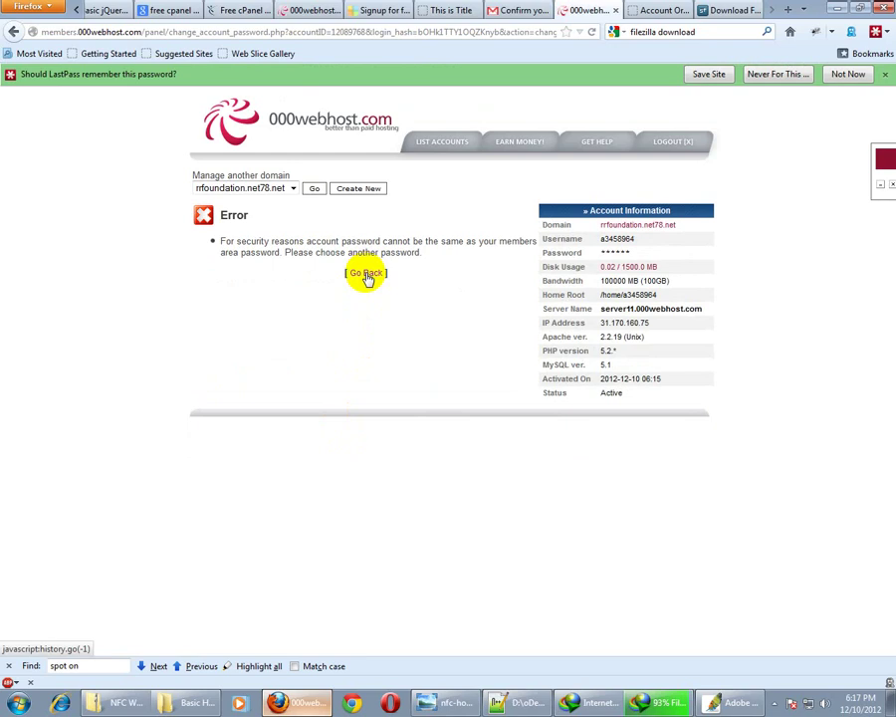
# After the error, go back and submit a different new account password
pyautogui.click(367, 274)
pyautogui.click(364, 318)
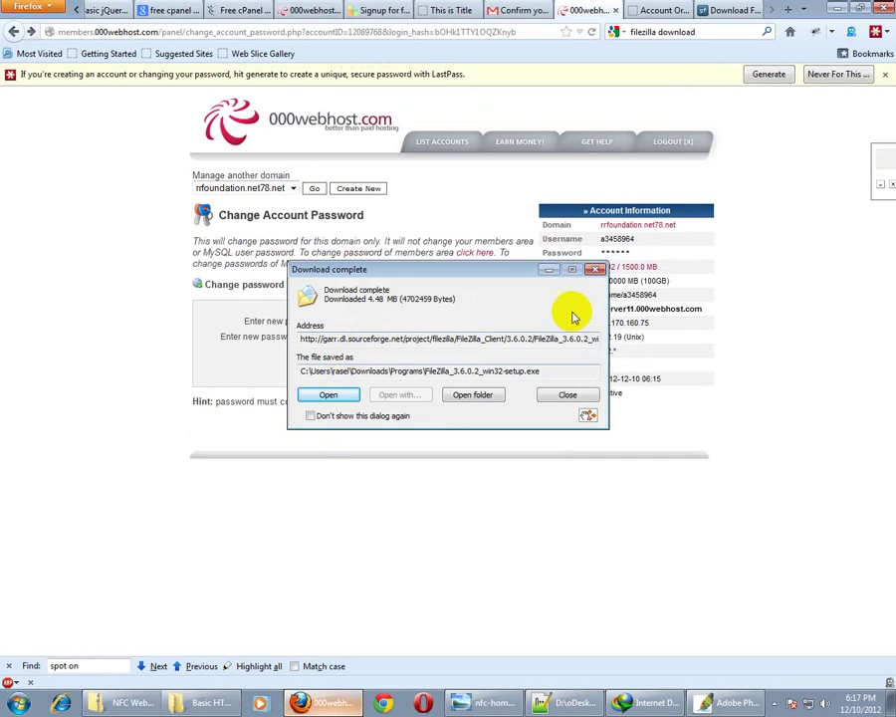
pyautogui.click(391, 317)
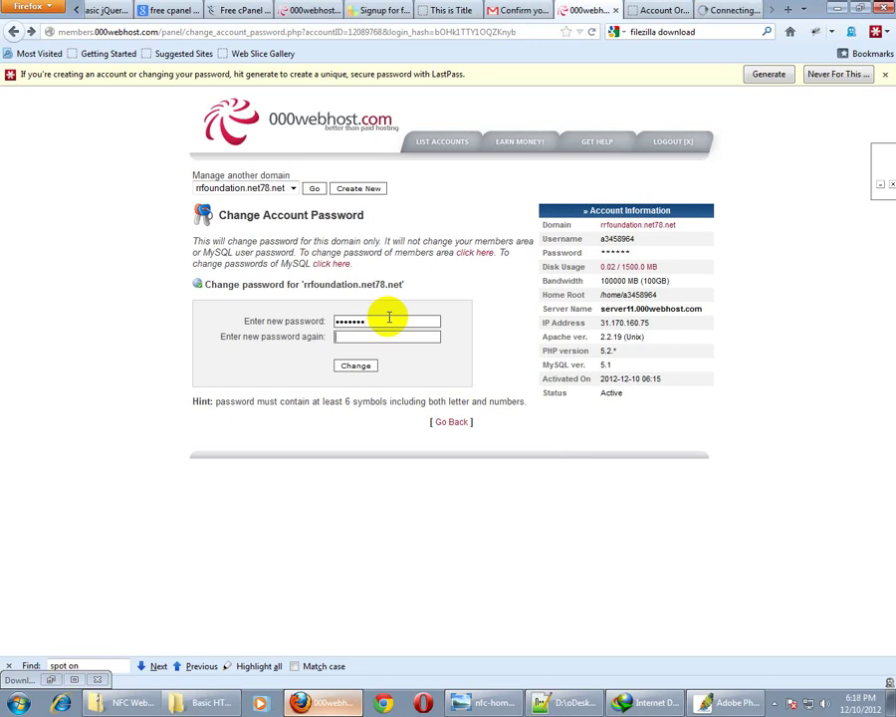
pyautogui.write('1')
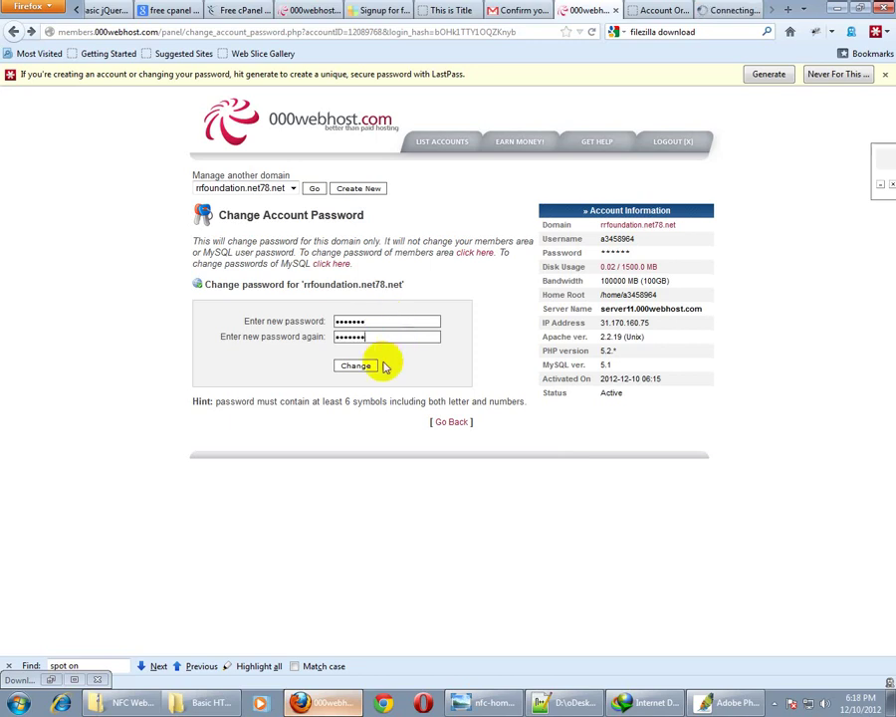
pyautogui.click(364, 367)
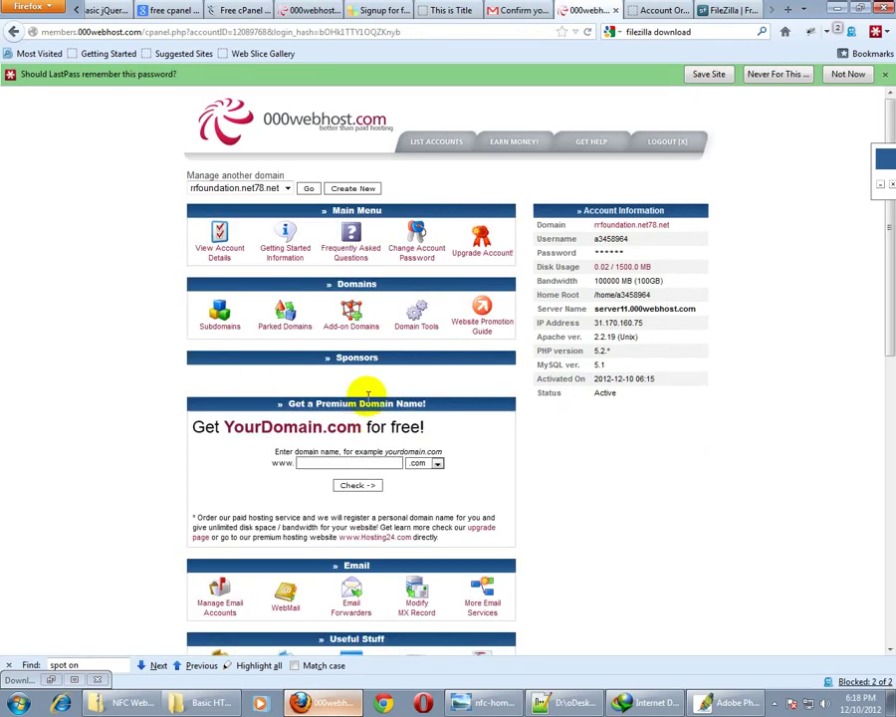
# Open the FTP login and upload details page for rrfoundation.net78.net
pyautogui.scroll(-5, 269, 508)
pyautogui.scroll(-4, 267, 506)
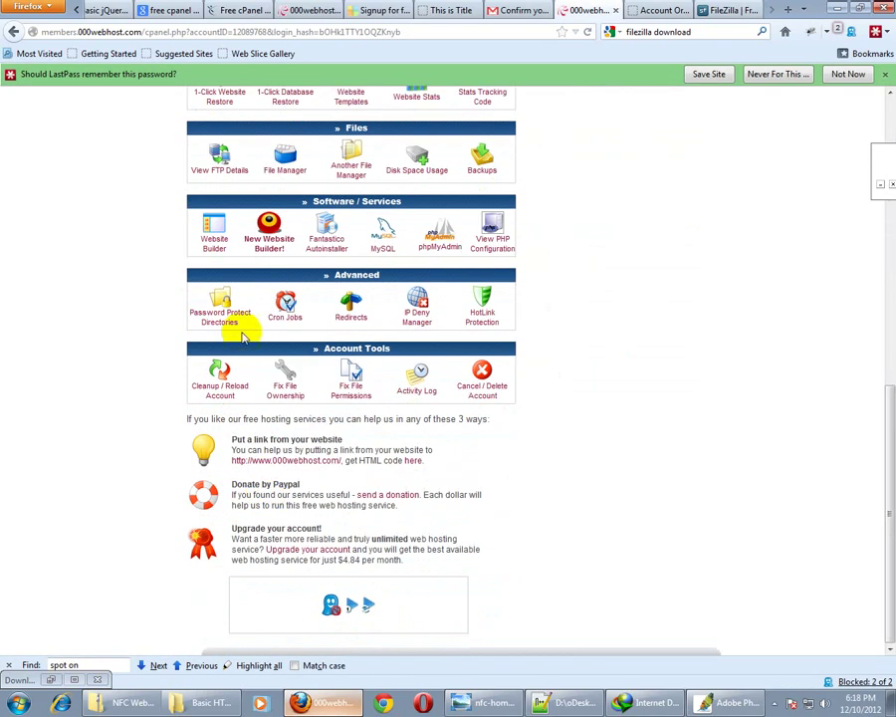
pyautogui.scroll(3, 209, 365)
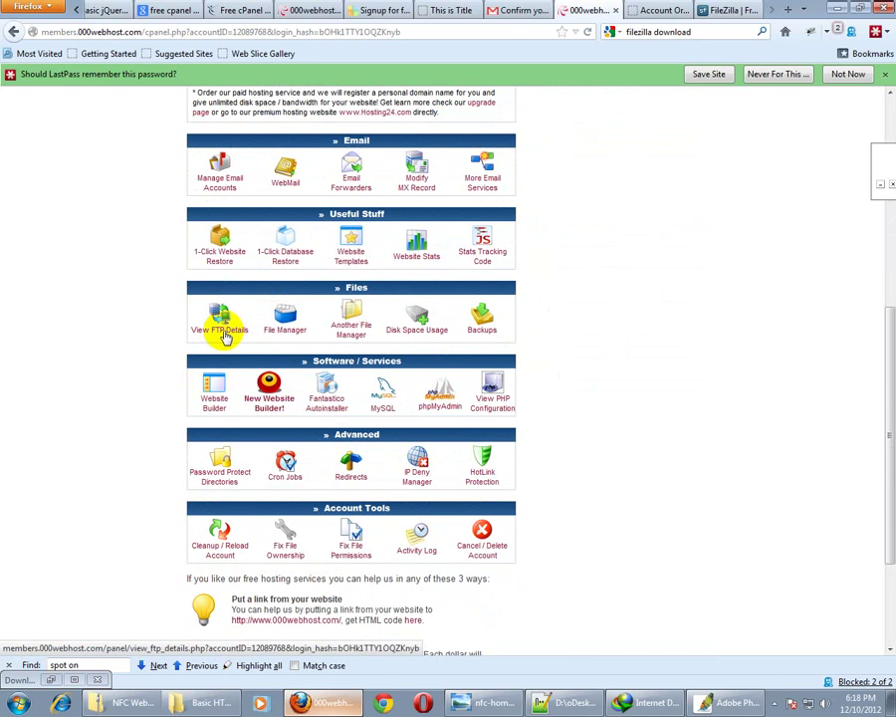
pyautogui.click(223, 332)
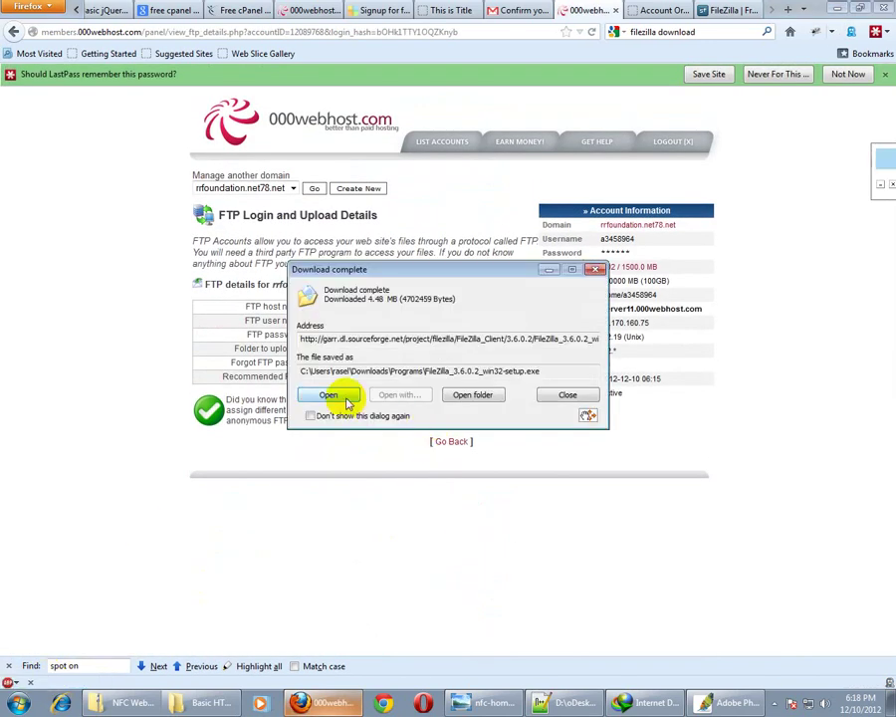
# Run the FileZilla 3.6.0.2 installer through license, options and install, finishing with FileZilla launched
pyautogui.click(338, 397)
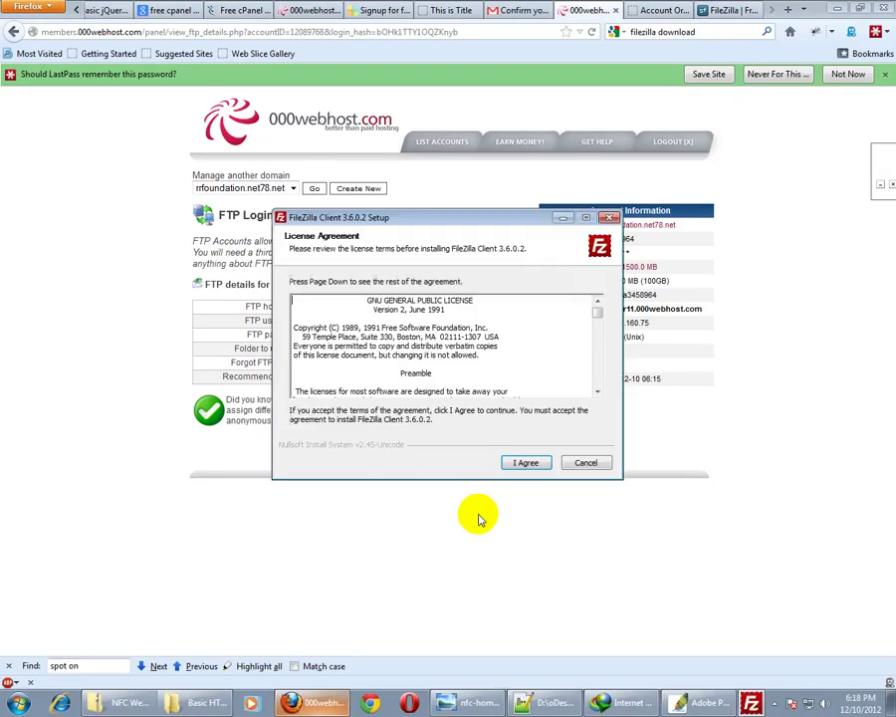
pyautogui.click(524, 463)
pyautogui.click(528, 464)
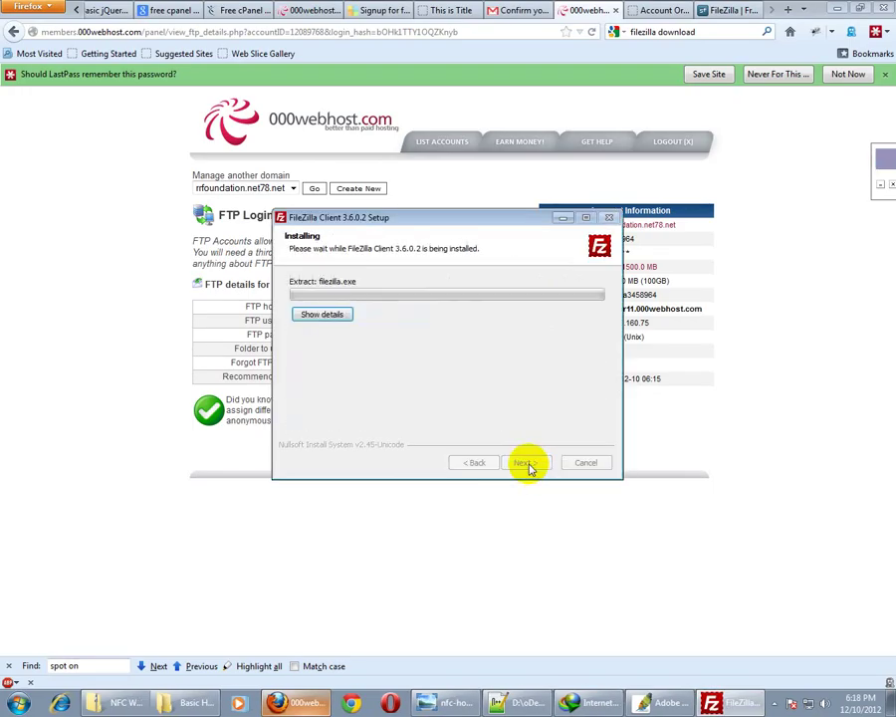
pyautogui.click(304, 546)
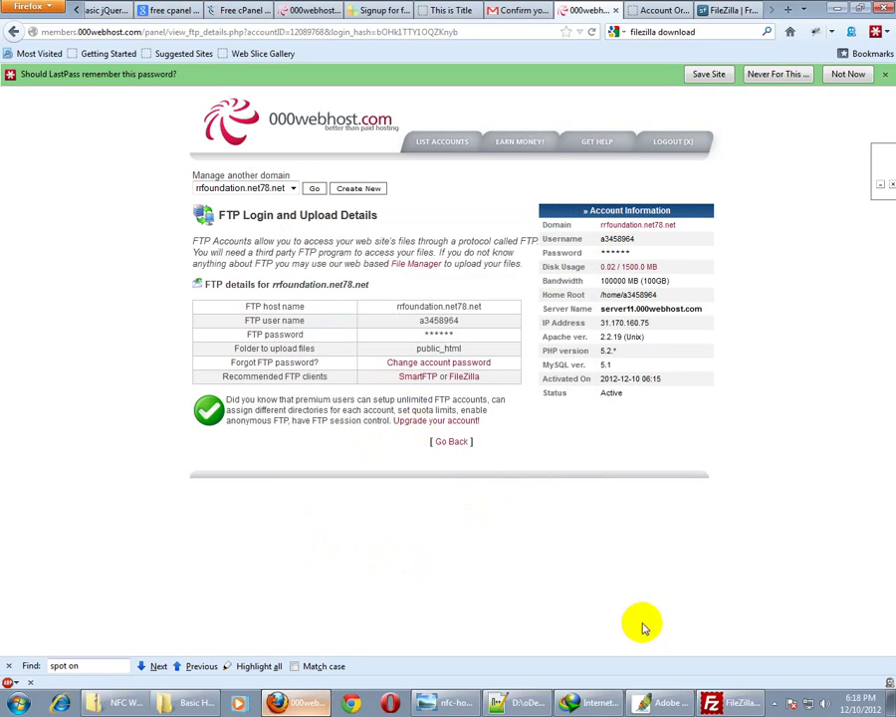
pyautogui.click(711, 701)
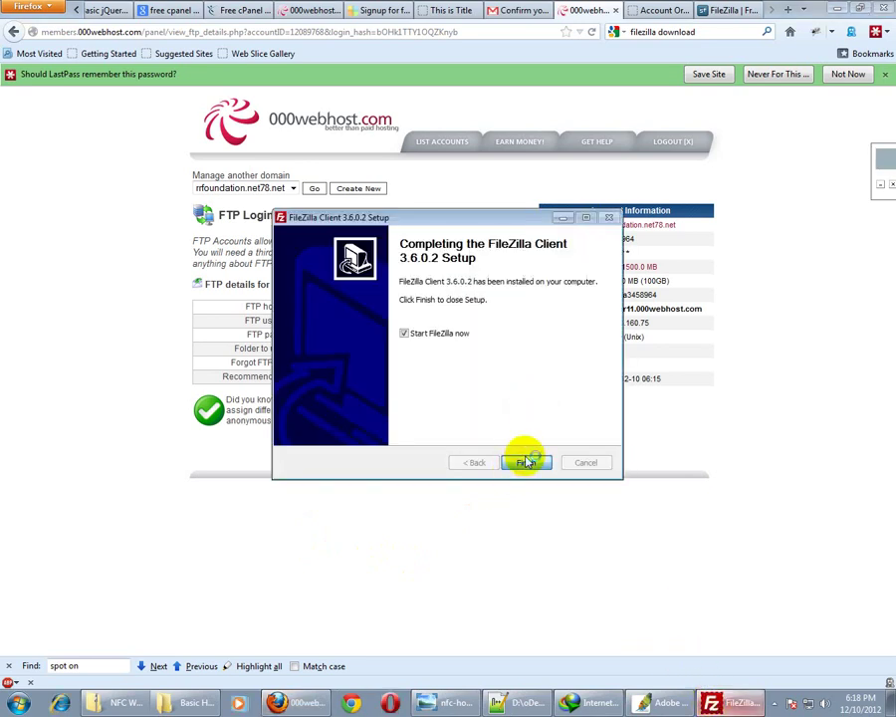
pyautogui.click(526, 462)
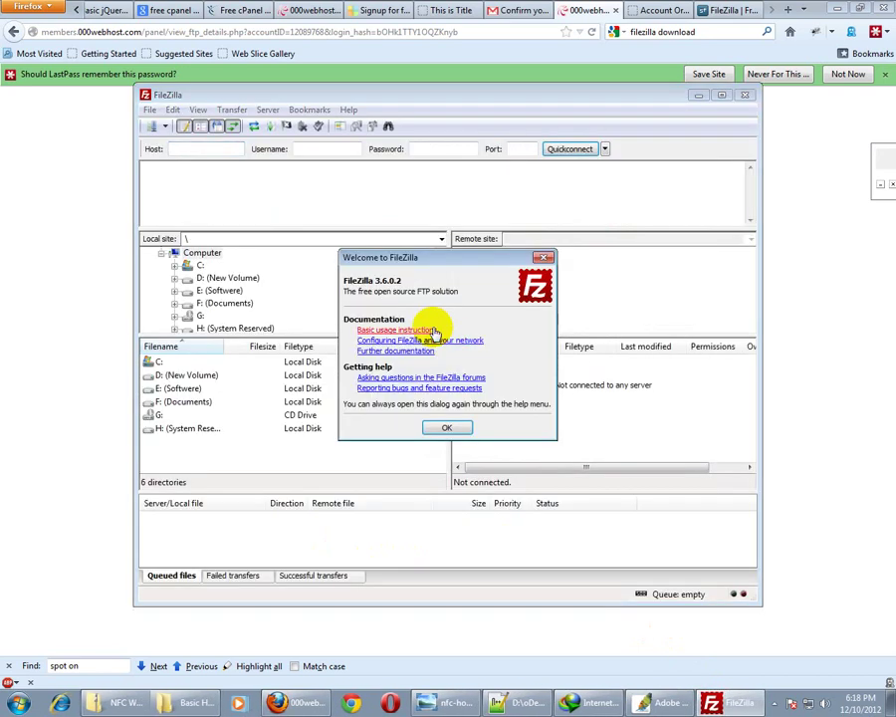
# Copy the FTP host rrfoundation.net78.net from 000webhost into FileZilla's Quickconnect Host field
pyautogui.click(447, 430)
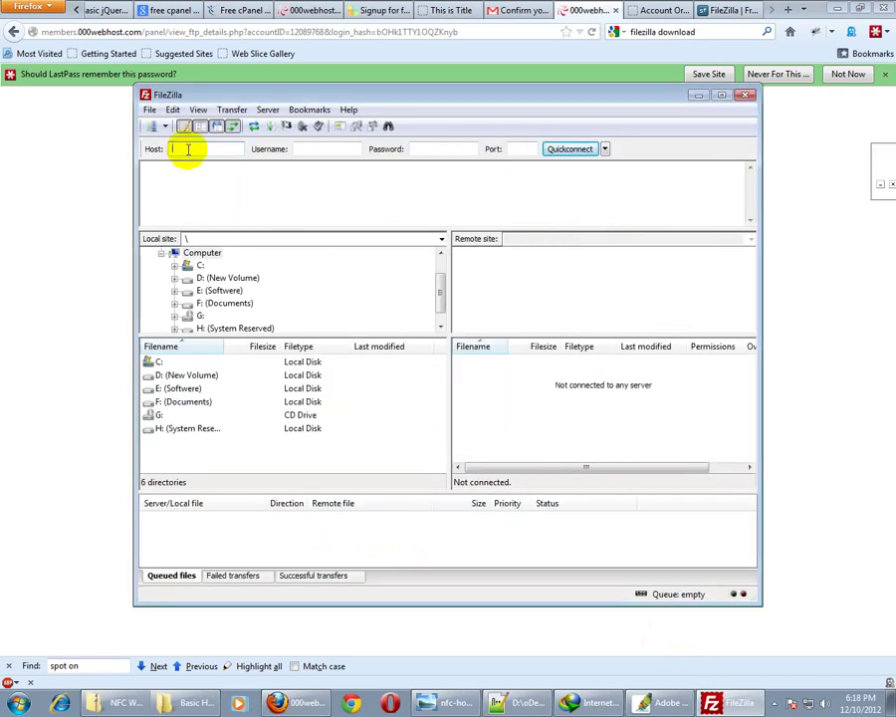
pyautogui.click(583, 10)
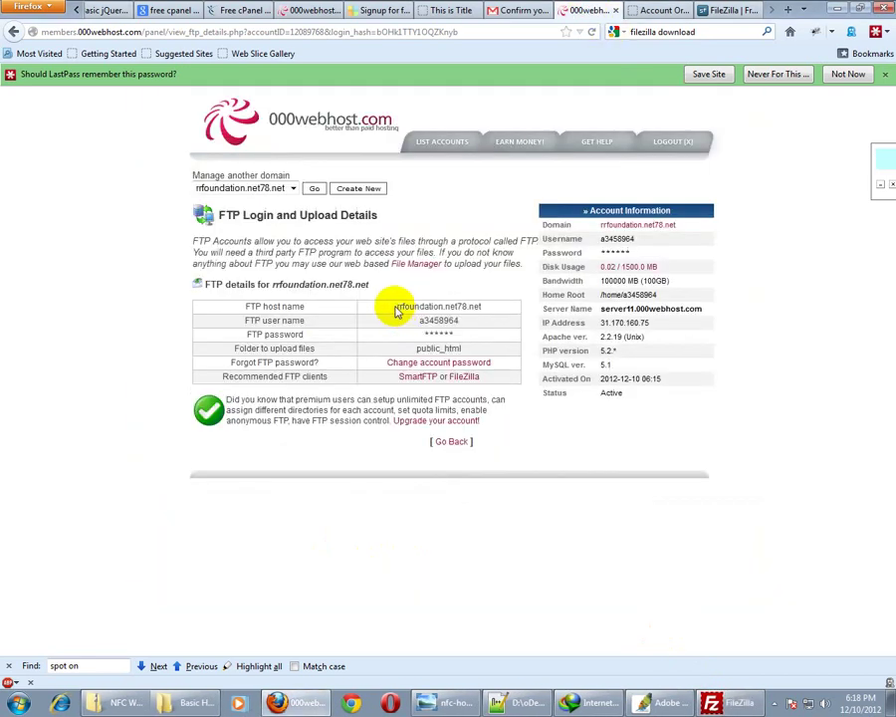
pyautogui.moveTo(395, 311); pyautogui.dragTo(488, 312)
pyautogui.hotkey('ctrl', 'c')
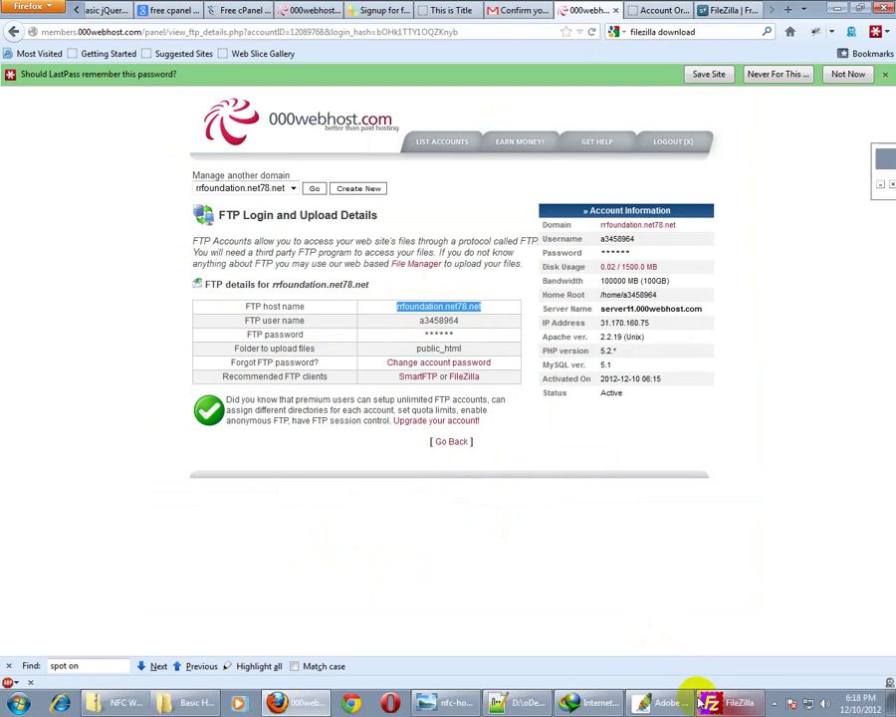
pyautogui.click(711, 701)
pyautogui.hotkey('ctrl', 'v')
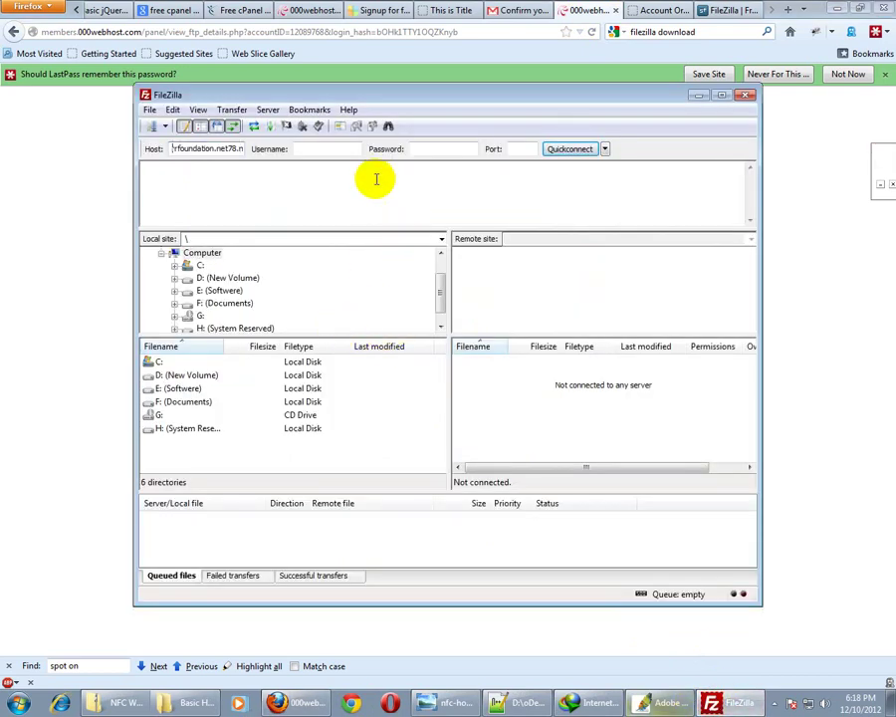
# Enter the FTP user name and password, Quickconnect, and agree to remember passwords
pyautogui.click(588, 10)
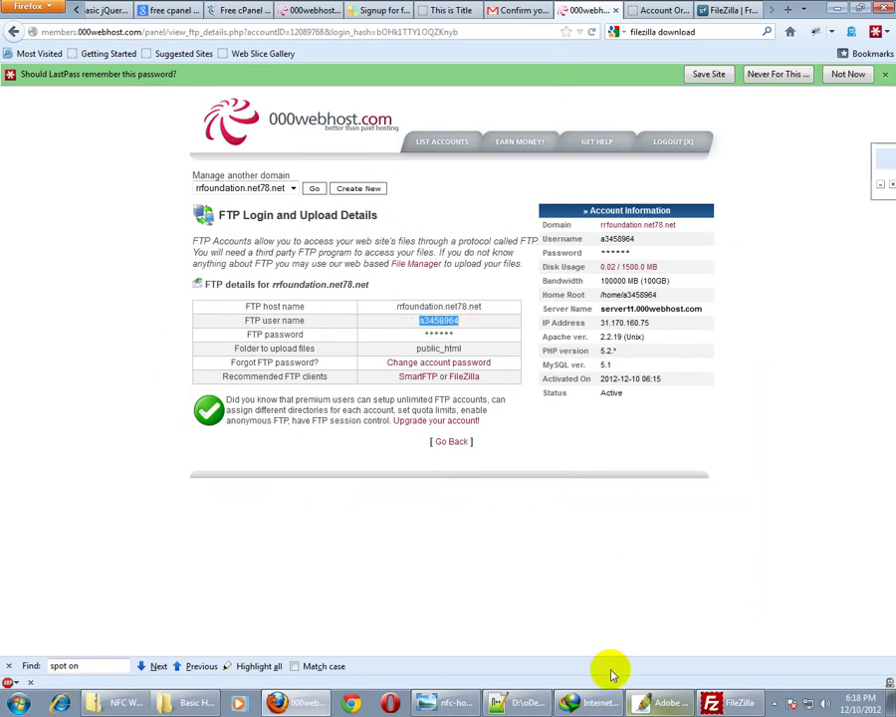
pyautogui.click(739, 702)
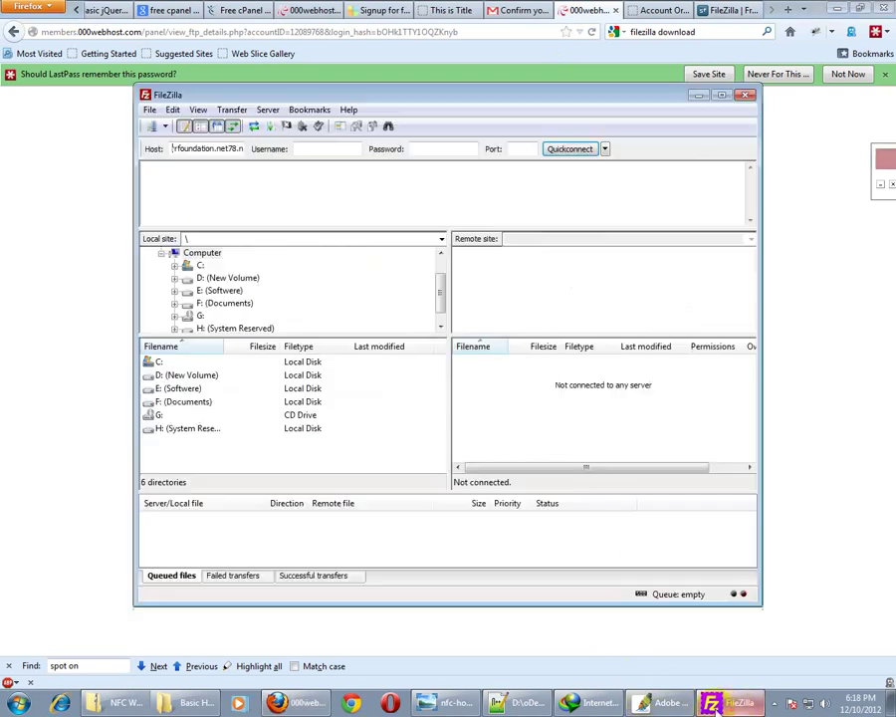
pyautogui.click(319, 148)
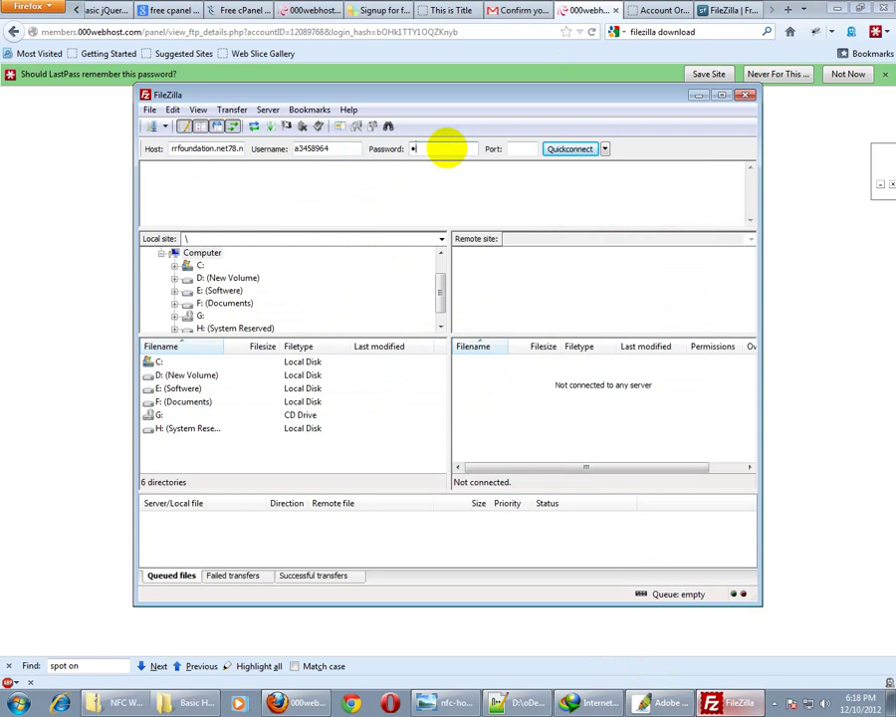
pyautogui.click(569, 148)
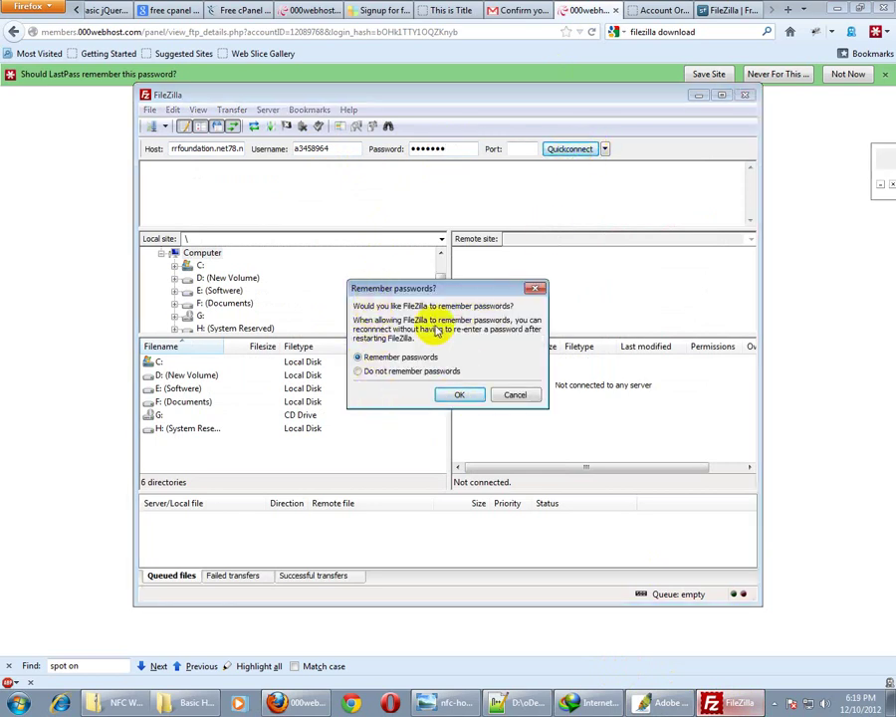
pyautogui.click(458, 395)
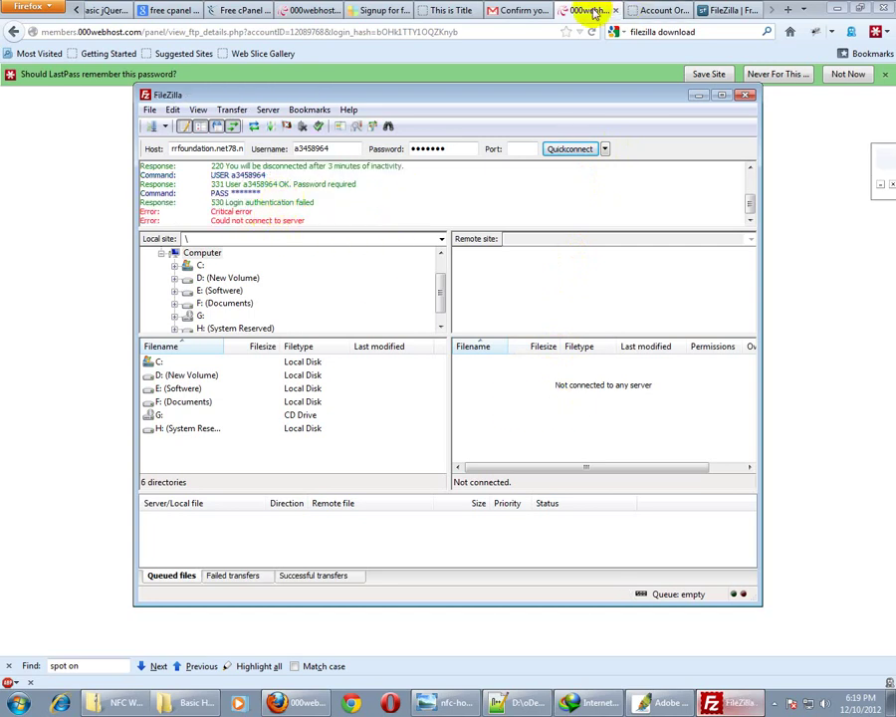
# Retype the FTP password in FileZilla and retry the Quickconnect login
pyautogui.click(581, 11)
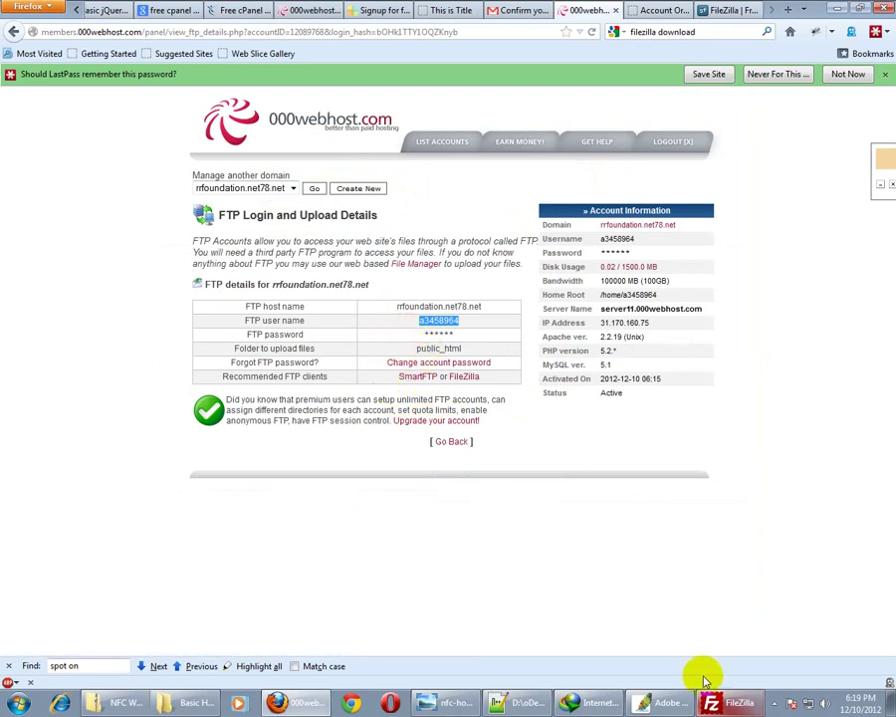
pyautogui.click(711, 705)
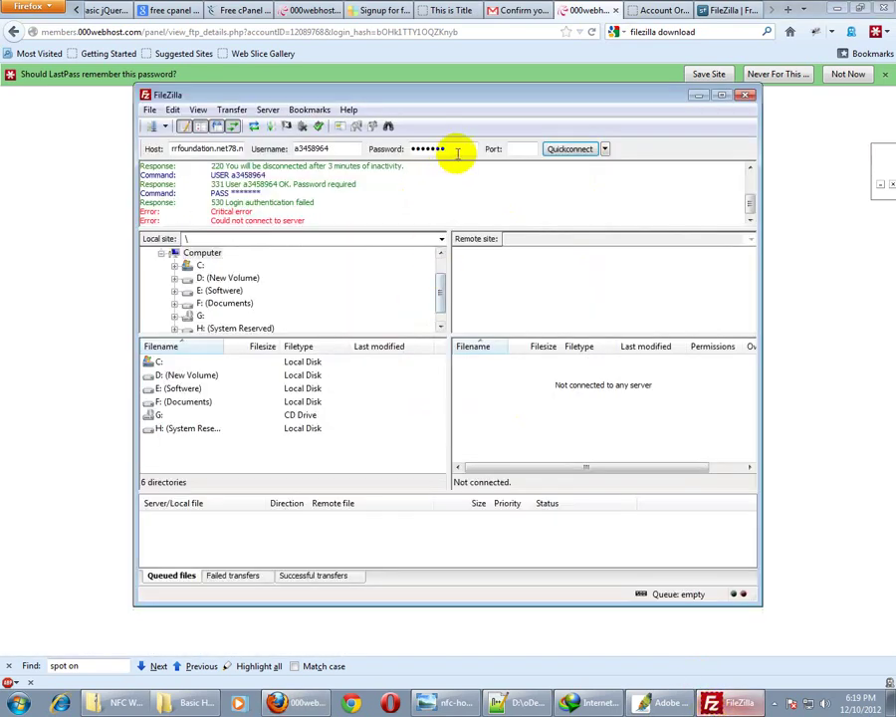
pyautogui.moveTo(456, 151); pyautogui.dragTo(399, 154)
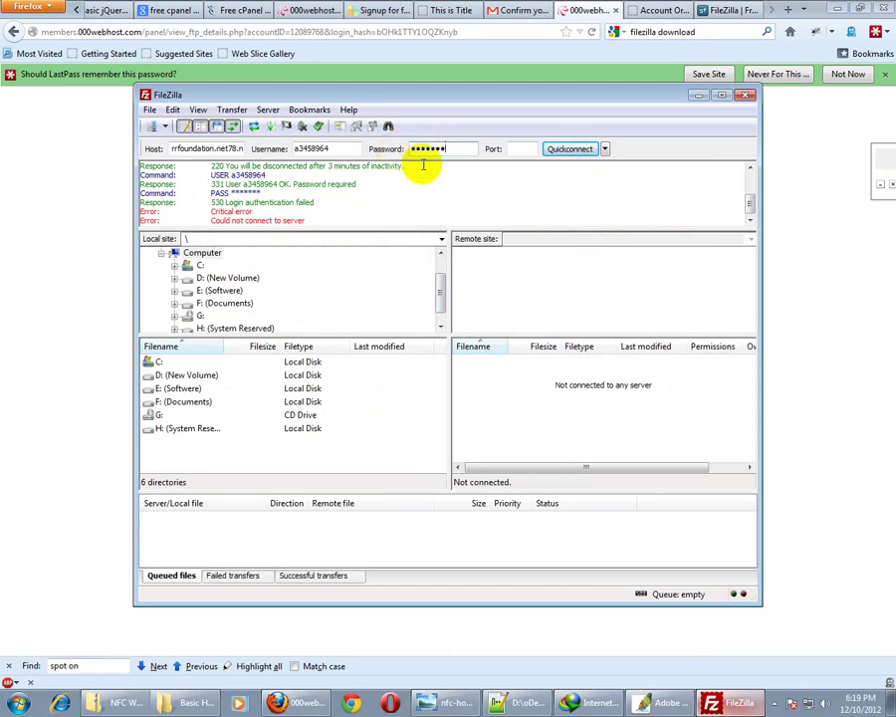
pyautogui.click(569, 149)
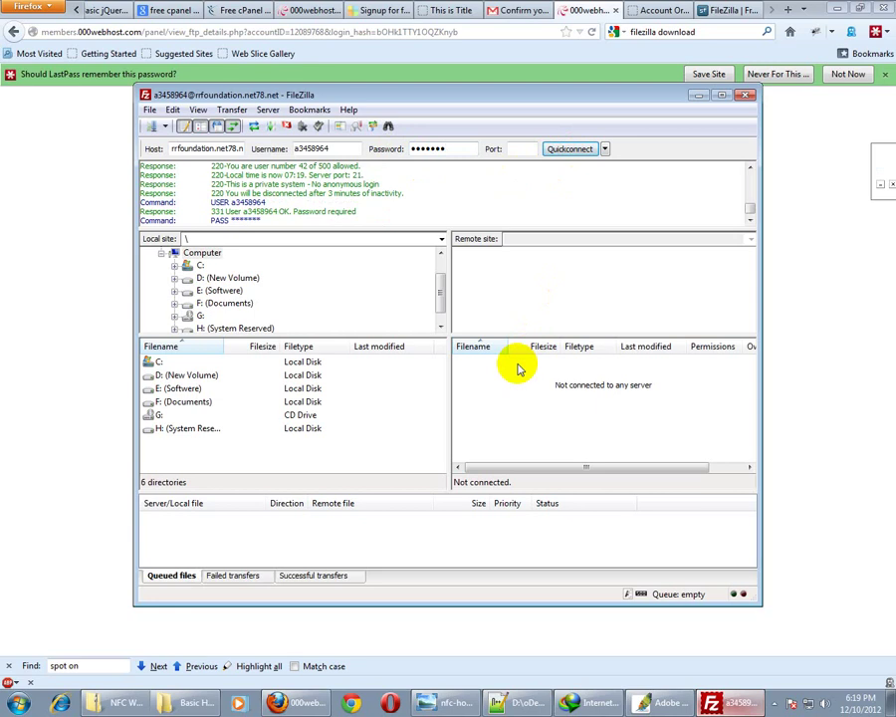
# Open 000webhost's Change account password page and check FileZilla's login result
pyautogui.click(578, 10)
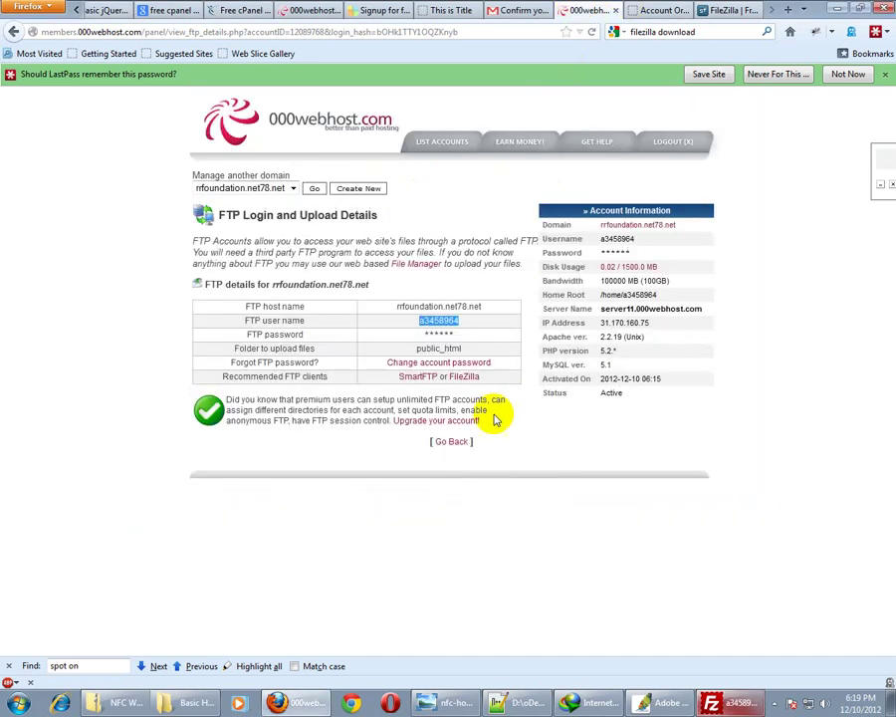
pyautogui.click(438, 365)
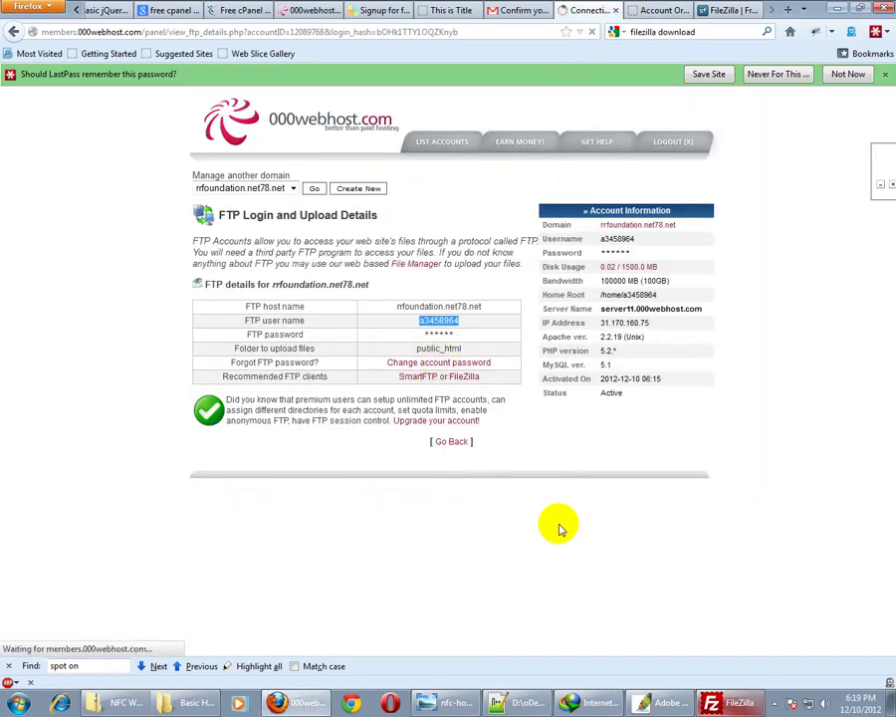
pyautogui.click(713, 704)
# Set a new account password for rrfoundation.net78.net and return to the 000webhost control panel
pyautogui.click(714, 703)
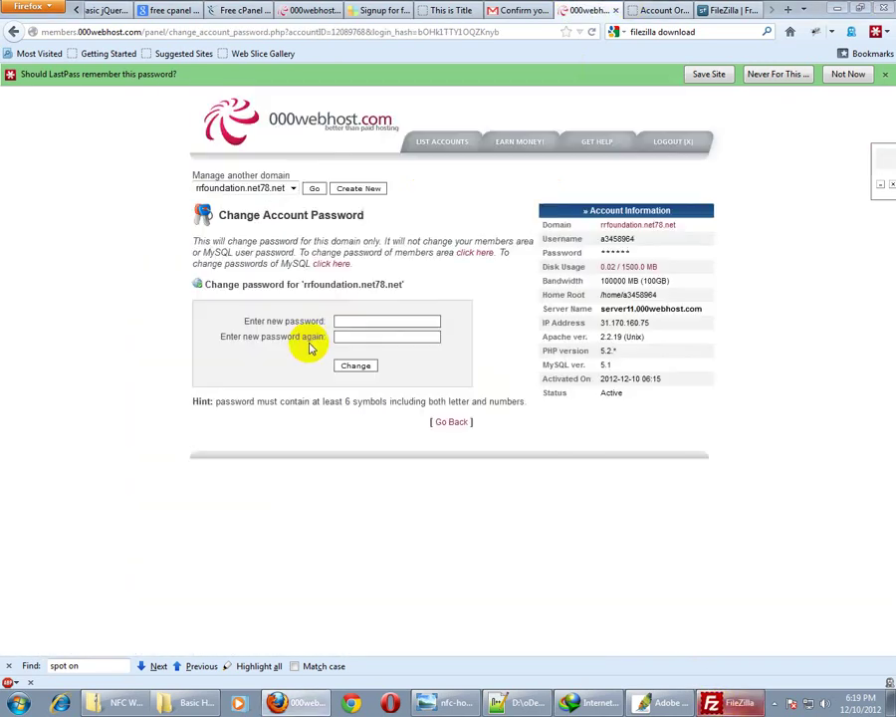
pyautogui.click(350, 321)
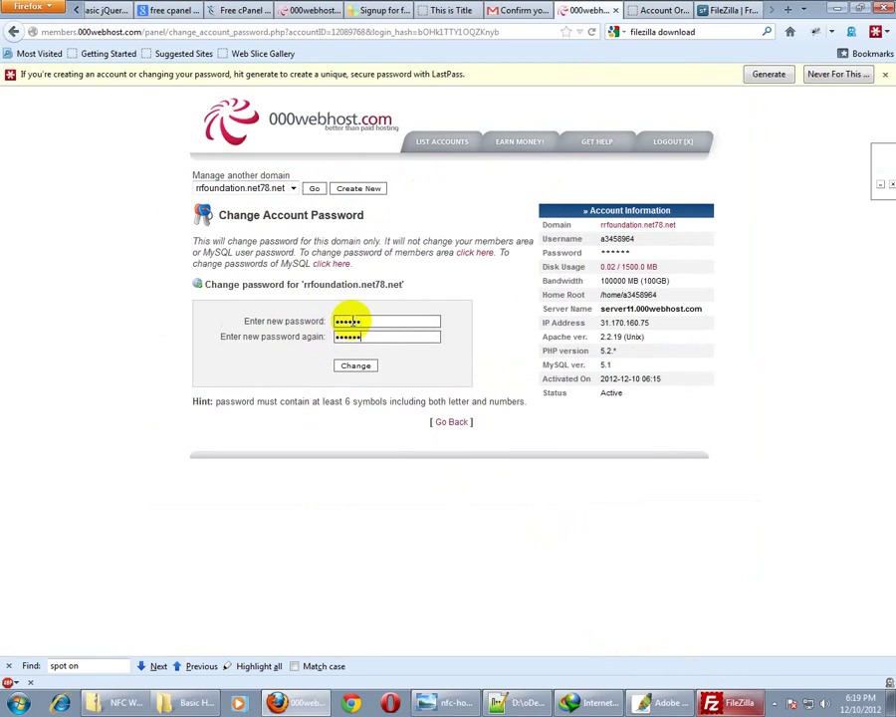
pyautogui.click(370, 324)
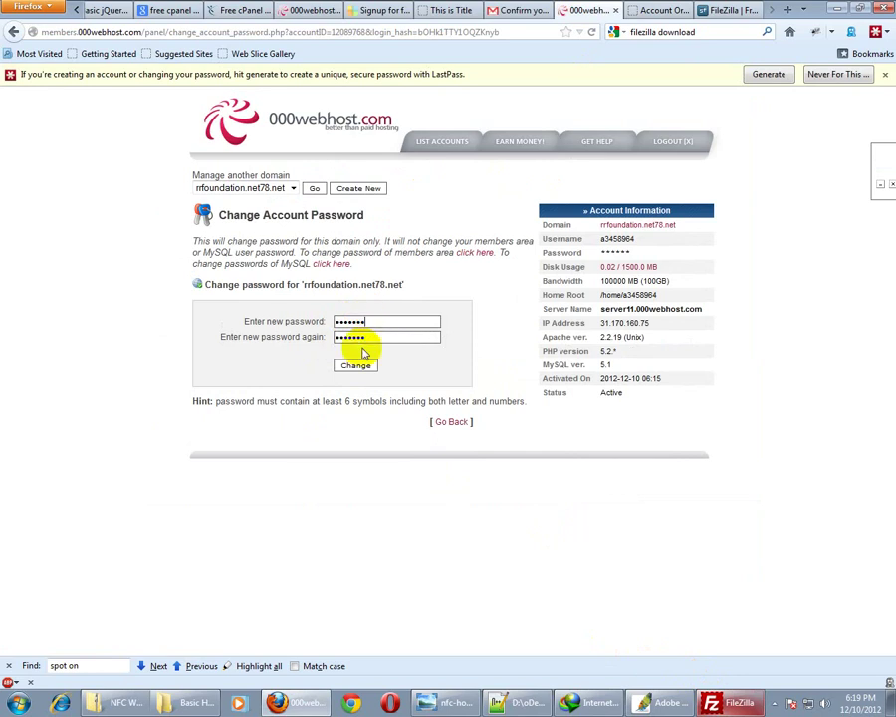
pyautogui.click(356, 365)
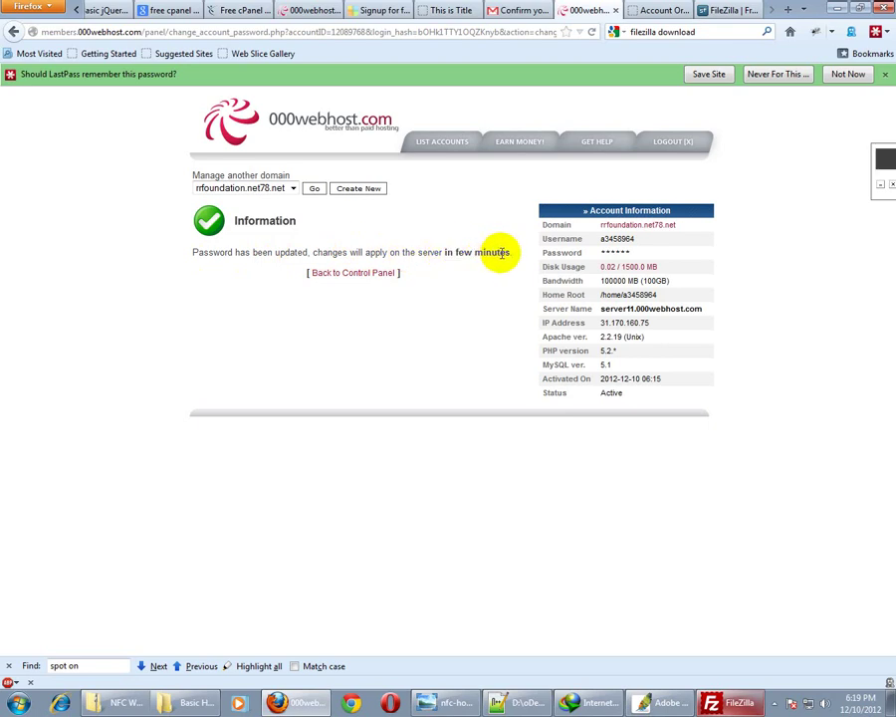
pyautogui.click(352, 275)
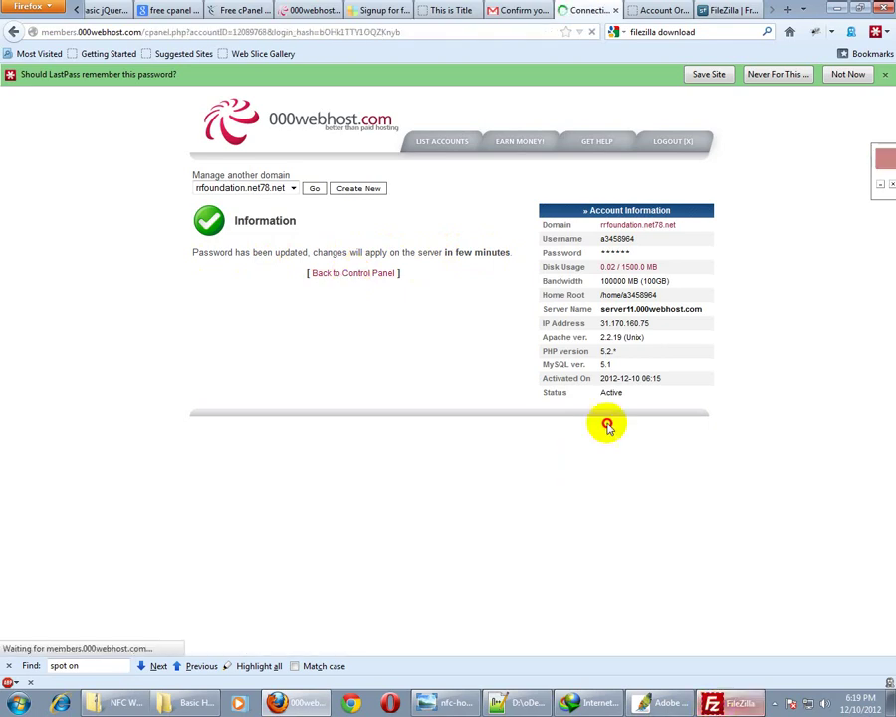
# Reconnect FileZilla with the new password and widen the remote Filename column
pyautogui.hotkey('alt', 'Tab')
pyautogui.click(570, 149)
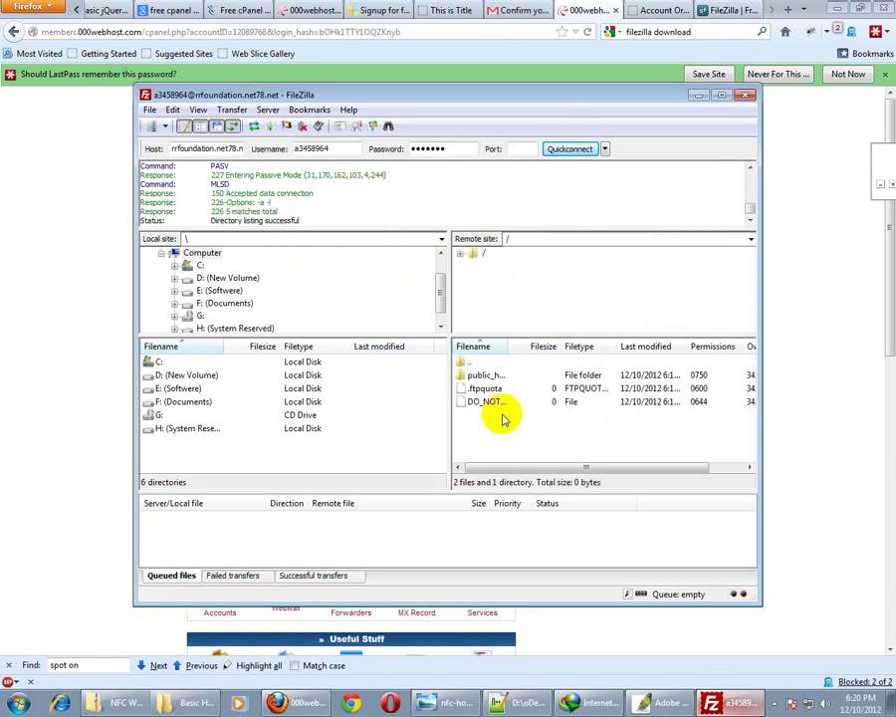
pyautogui.moveTo(510, 347); pyautogui.dragTo(564, 348)
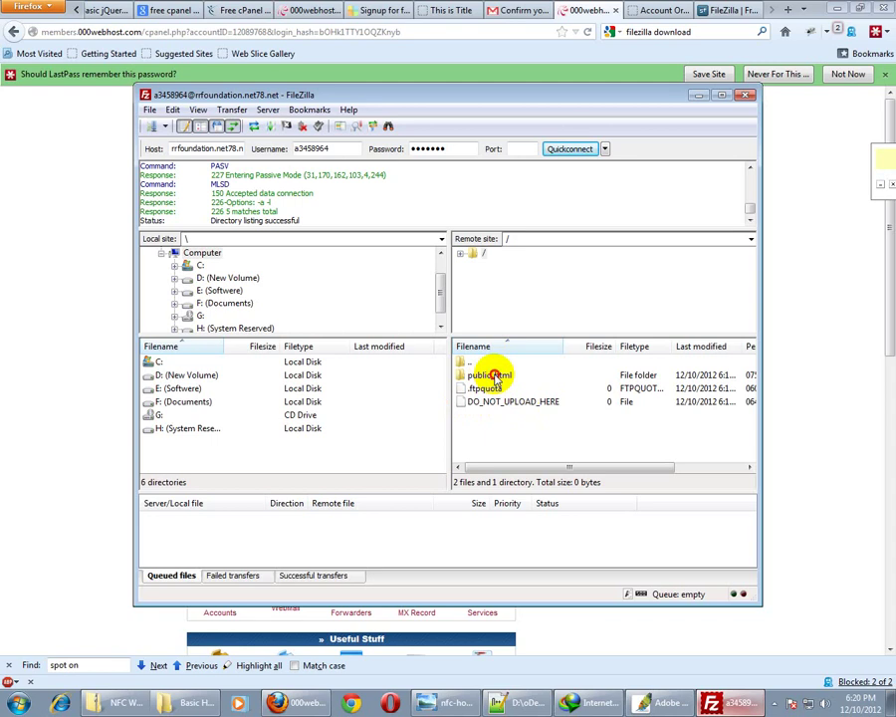
# Delete .htaccess and default.php from the server's public_html folder
pyautogui.doubleClick(493, 377)
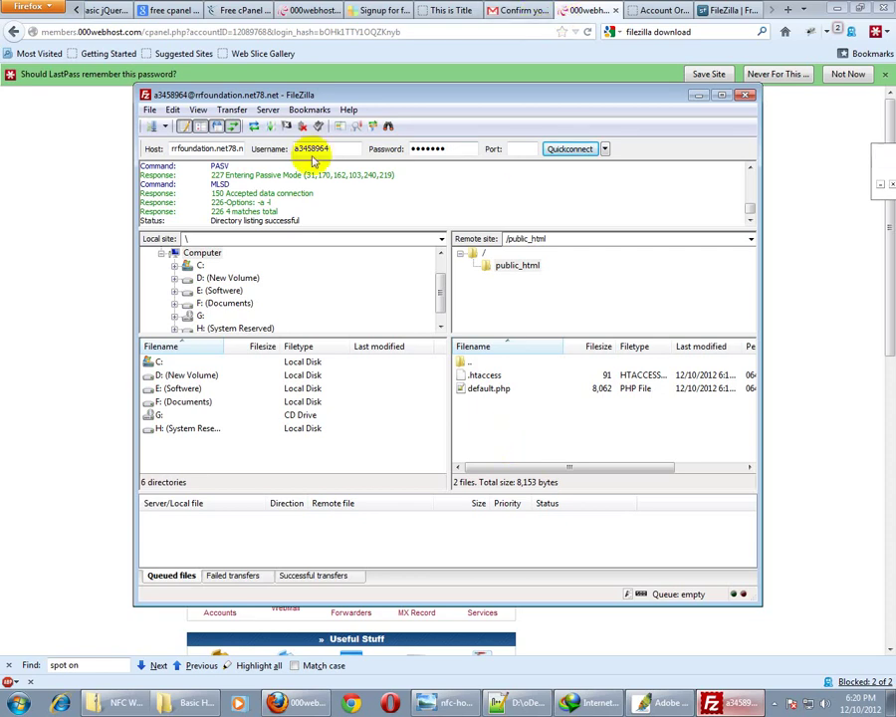
pyautogui.doubleClick(207, 150)
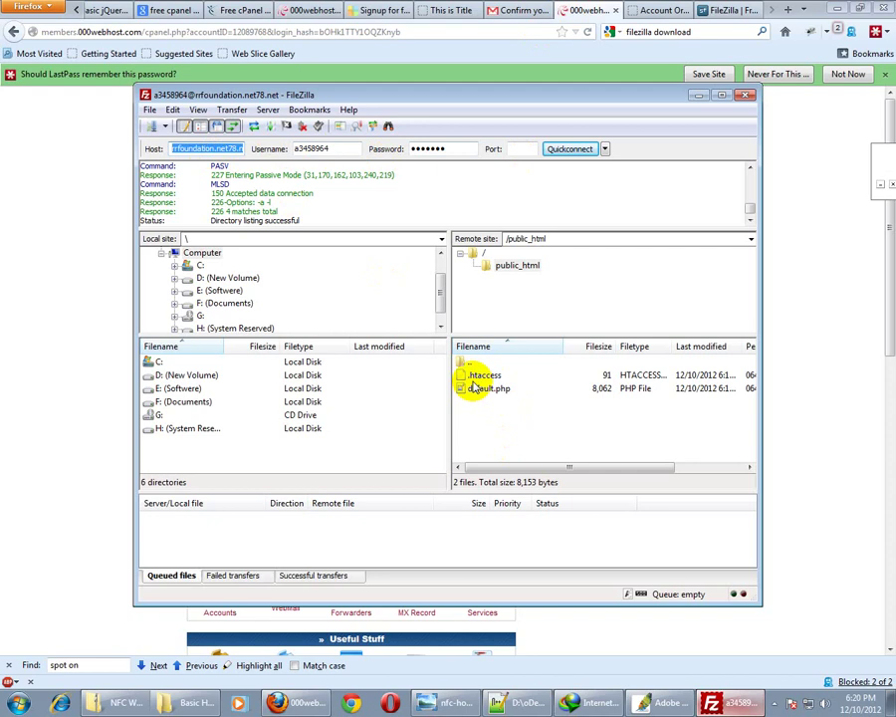
pyautogui.moveTo(486, 400); pyautogui.dragTo(473, 384)
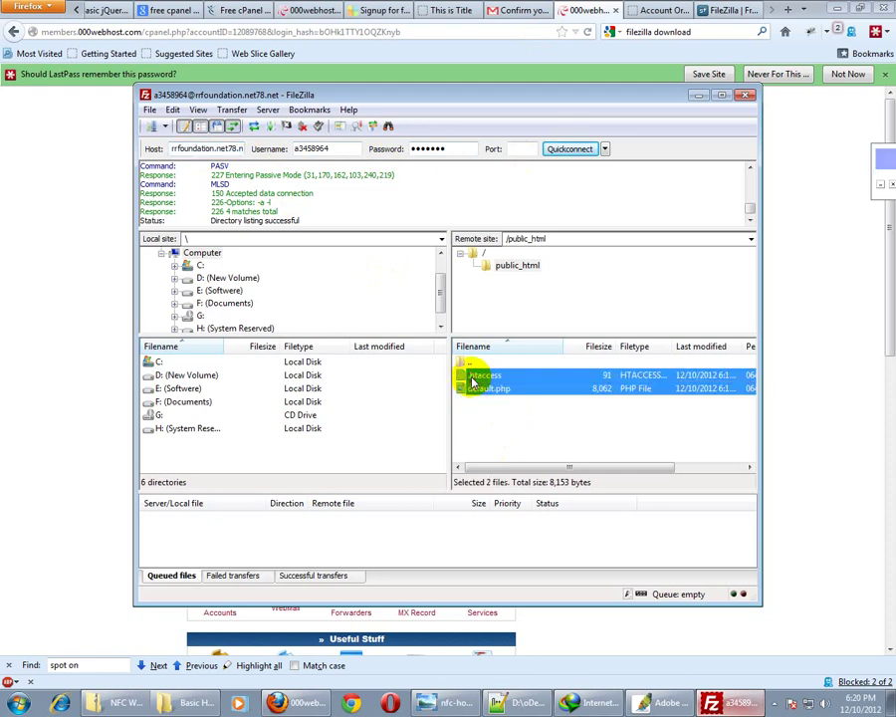
pyautogui.press('Delete')
pyautogui.click(448, 399)
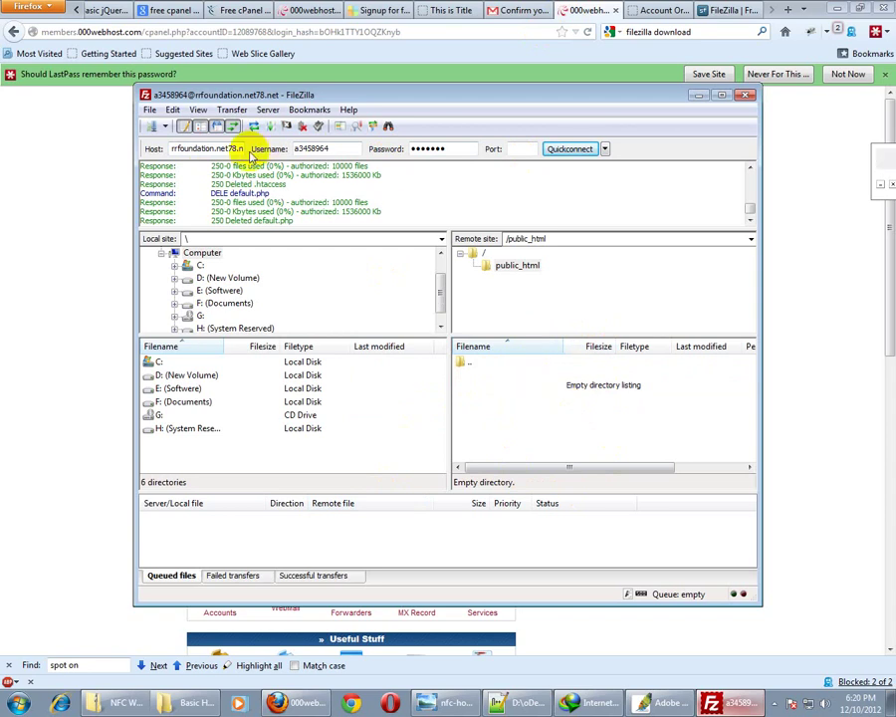
pyautogui.doubleClick(227, 147)
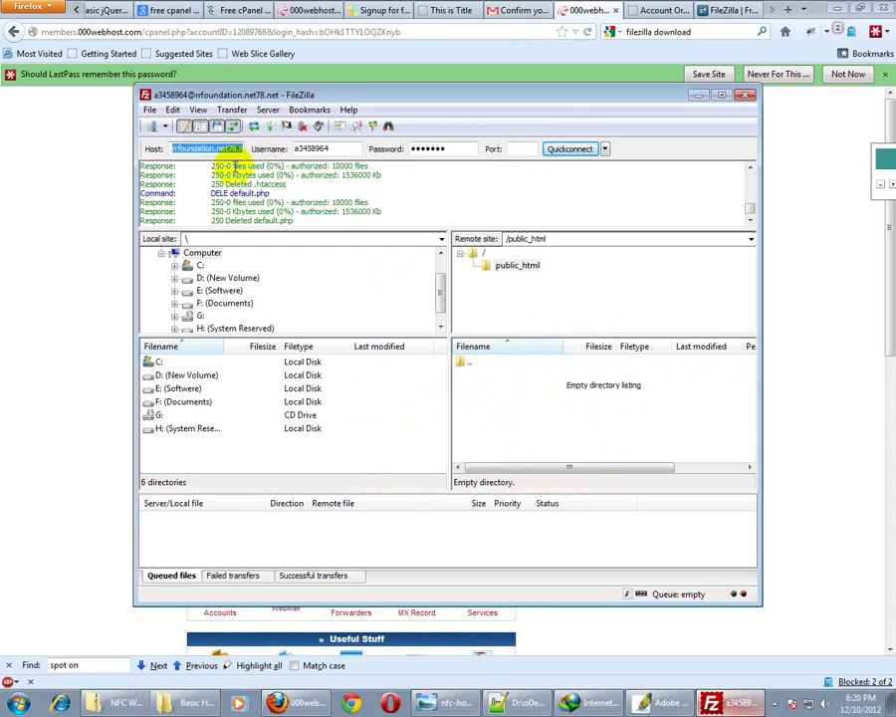
# Check the 000webhost, Account and FileZilla download tabs in Firefox, then minimize the browser
pyautogui.click(588, 12)
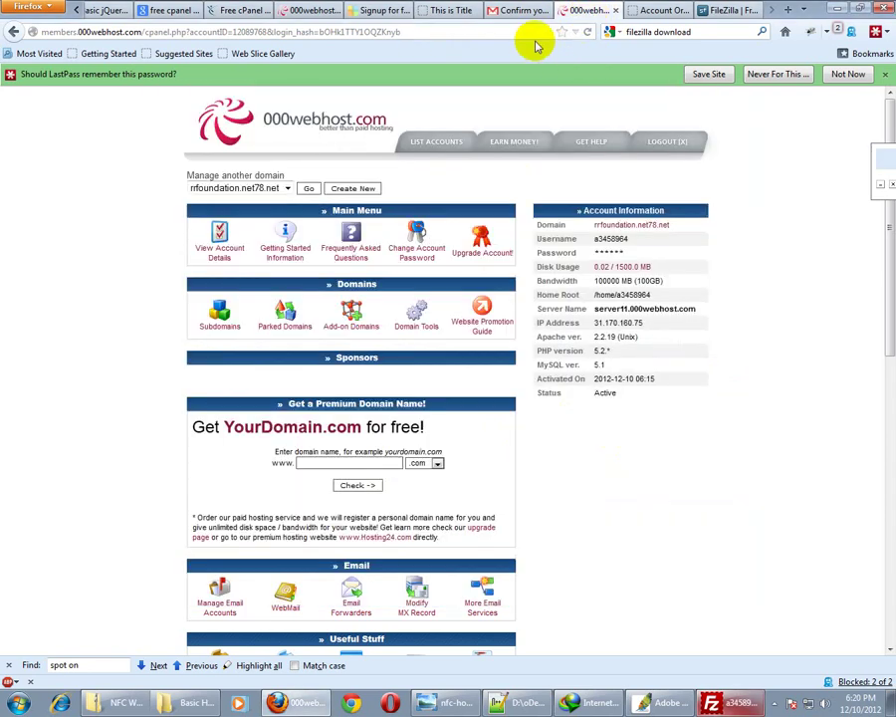
pyautogui.click(426, 32)
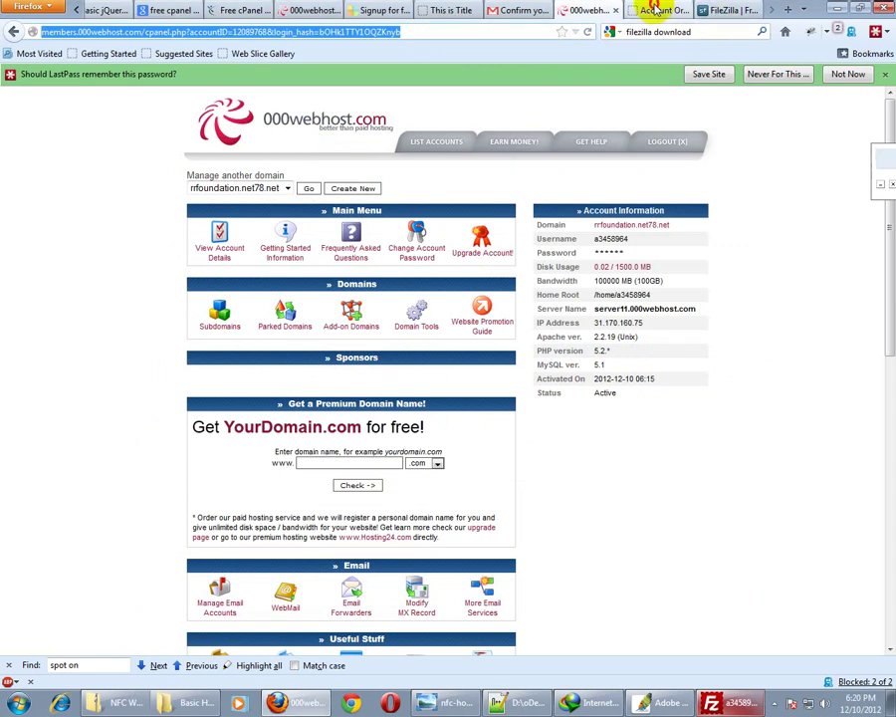
pyautogui.click(662, 10)
pyautogui.click(734, 12)
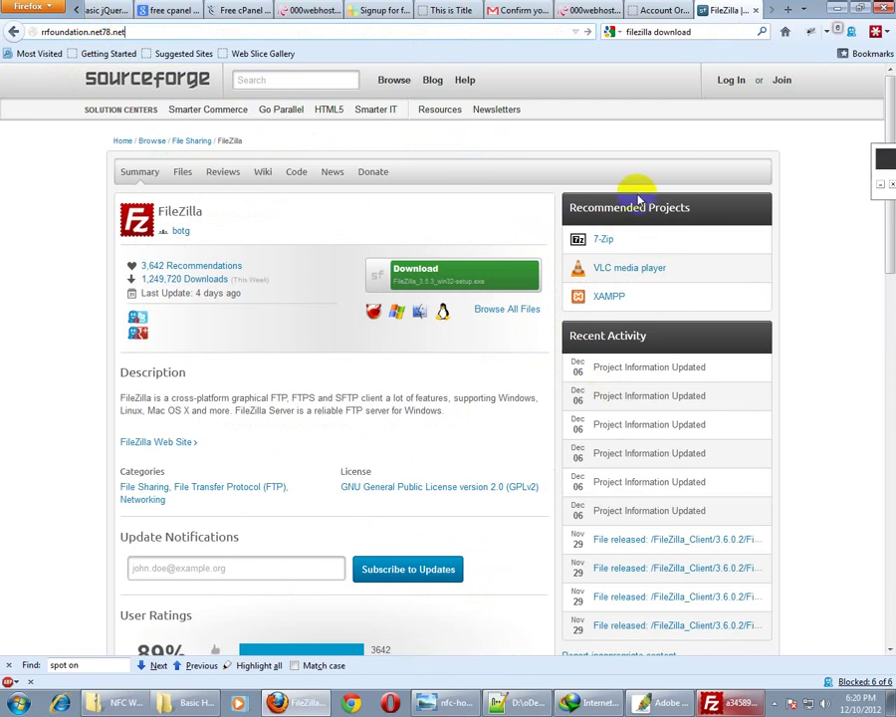
pyautogui.click(838, 10)
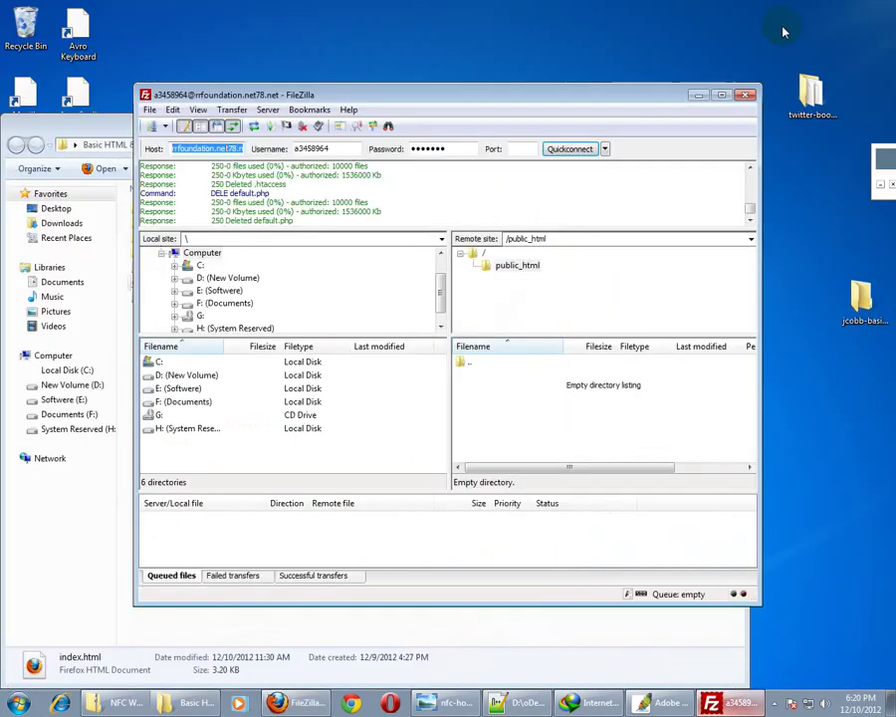
# Upload css, fonts, images, js, index.html and style.css from Basic HTML & CSS 5 into public_html
pyautogui.press('super+d')
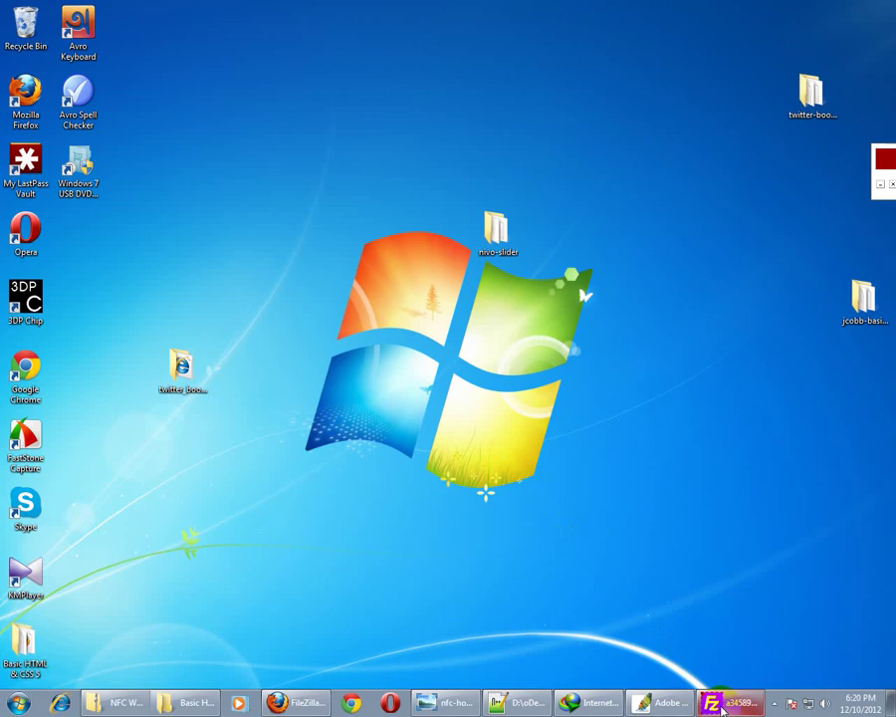
pyautogui.hotkey('alt', 'Tab')
pyautogui.doubleClick(12, 658)
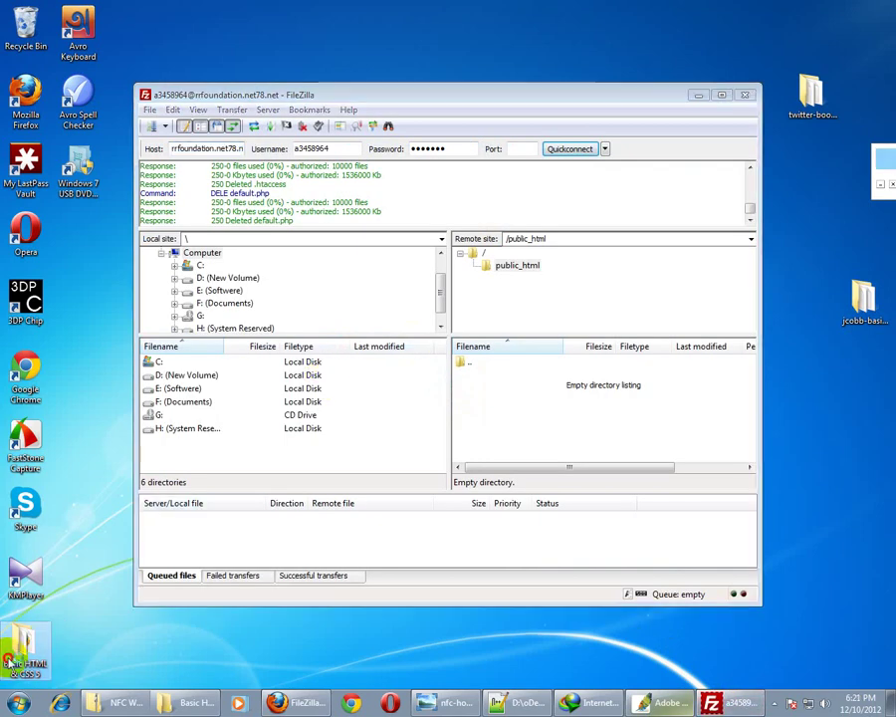
pyautogui.moveTo(269, 135); pyautogui.dragTo(350, 429)
pyautogui.moveTo(266, 622); pyautogui.dragTo(512, 381)
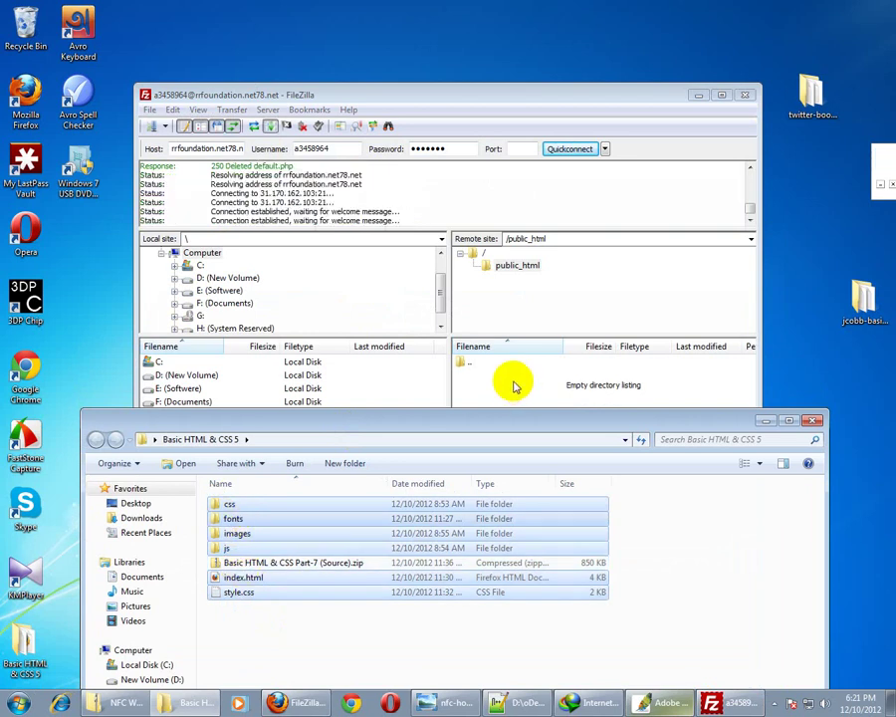
pyautogui.click(476, 99)
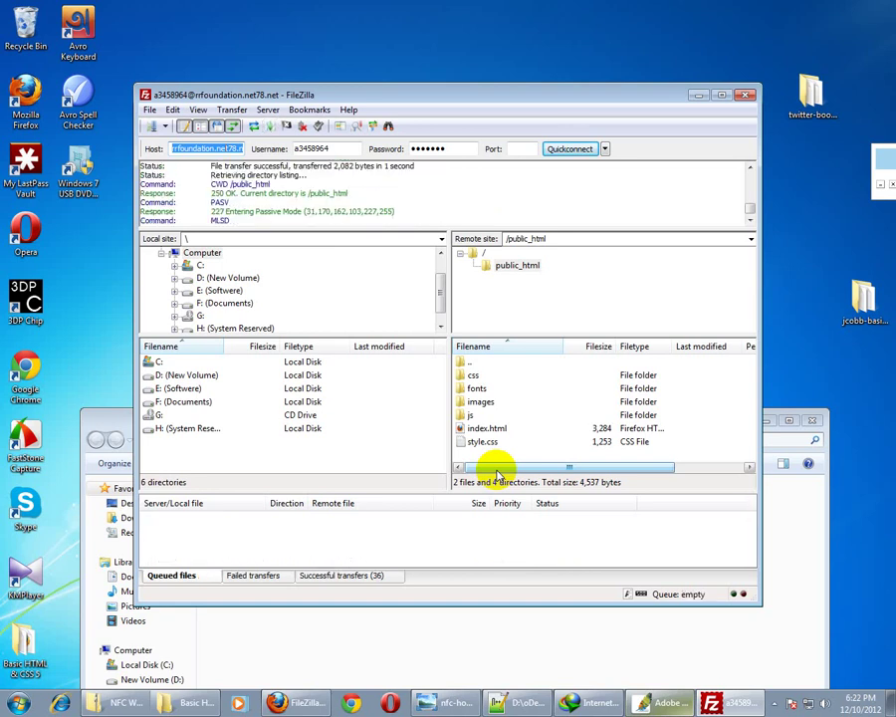
pyautogui.click(295, 703)
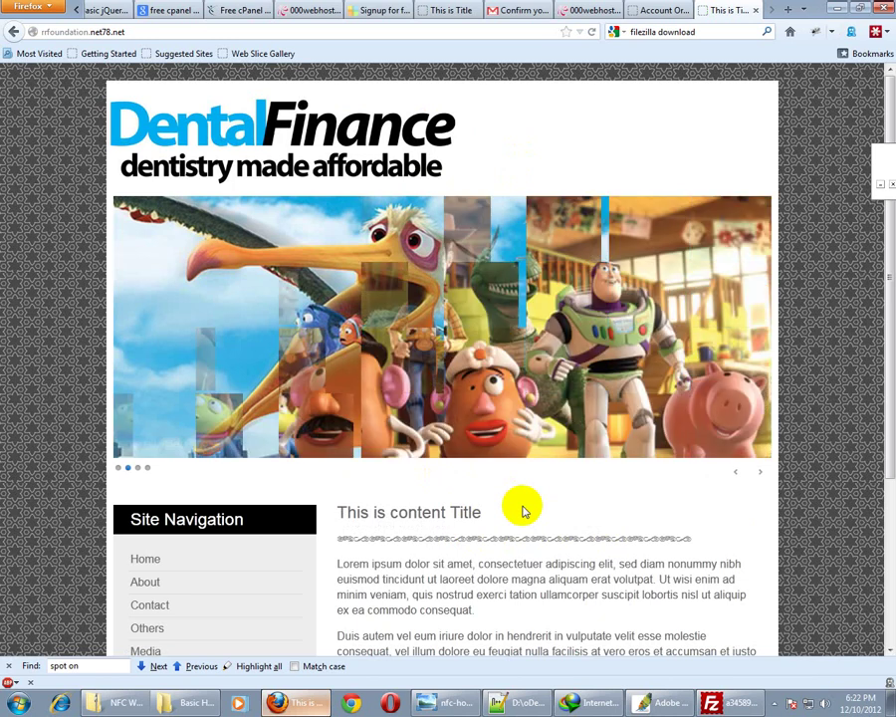
# Scroll the live DentalFinance site down to its footer, then return to FileZilla
pyautogui.scroll(-1, 555, 491)
pyautogui.scroll(-3, 547, 487)
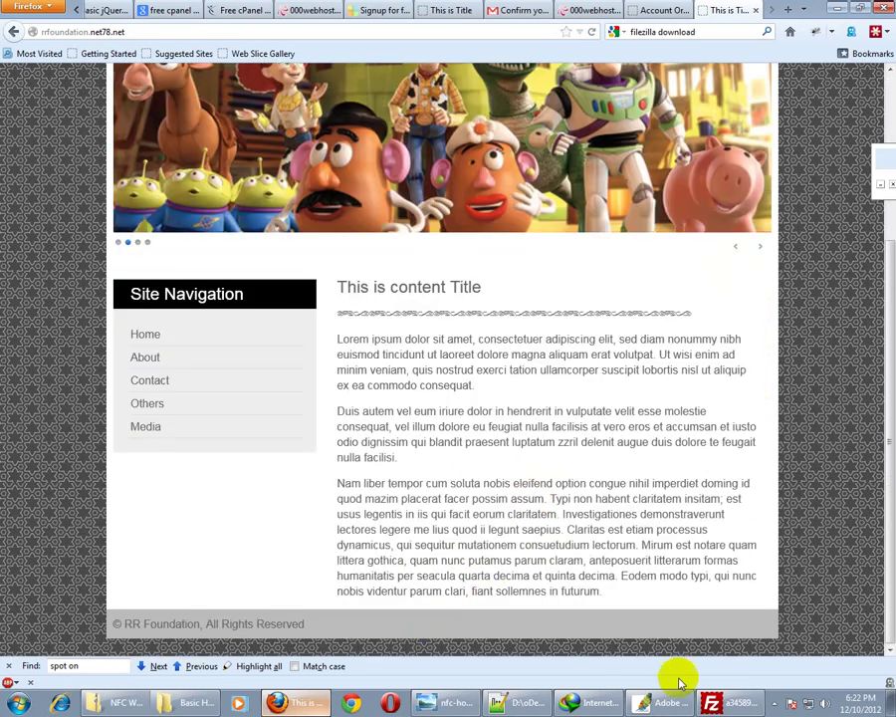
pyautogui.click(709, 702)
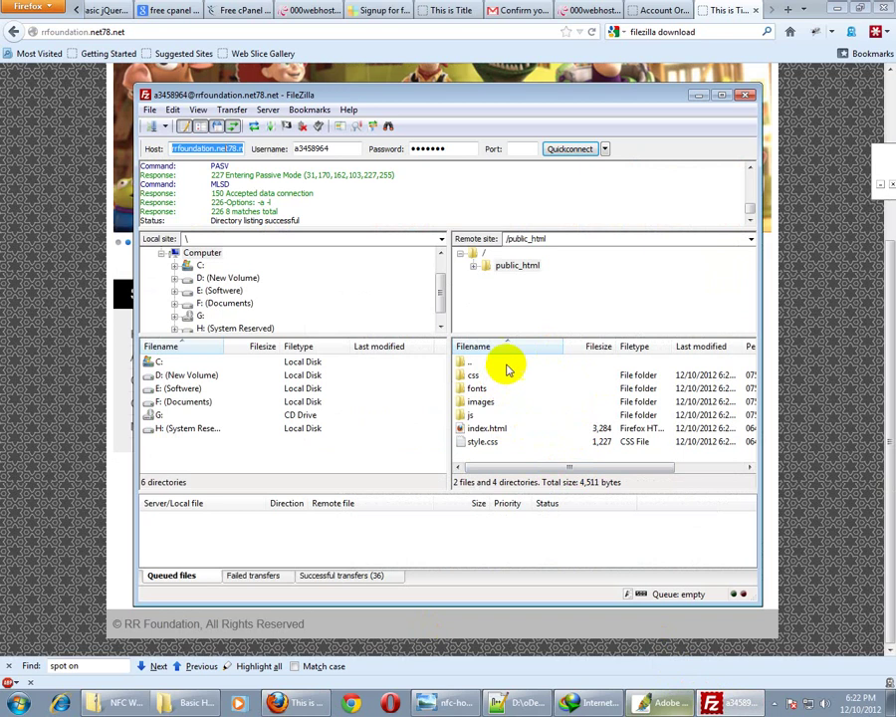
# Create a directory named 'practice' in the remote public_html folder
pyautogui.rightClick(503, 459)
pyautogui.click(546, 516)
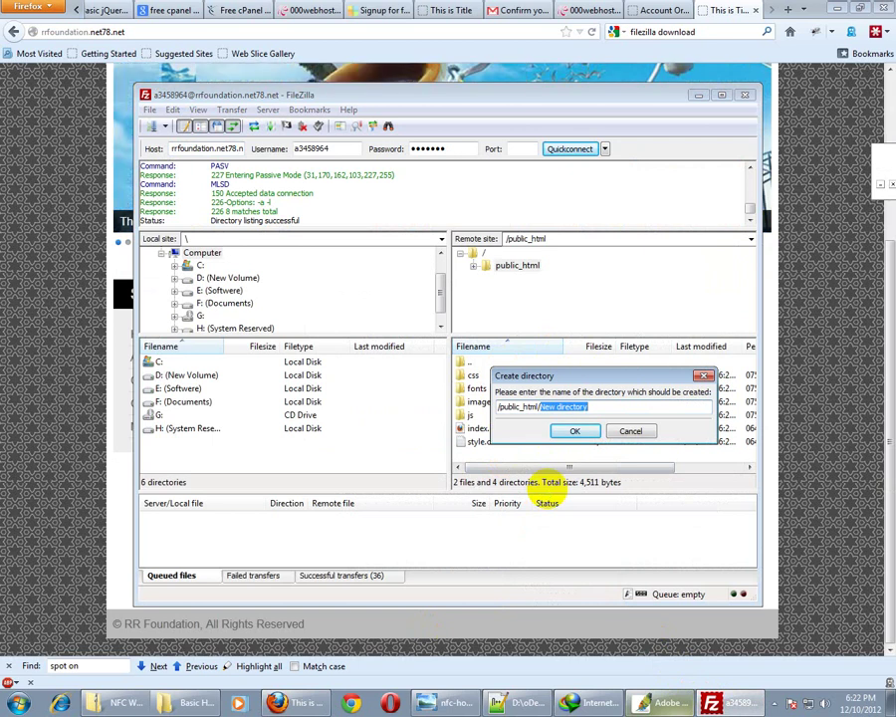
pyautogui.write('practice')
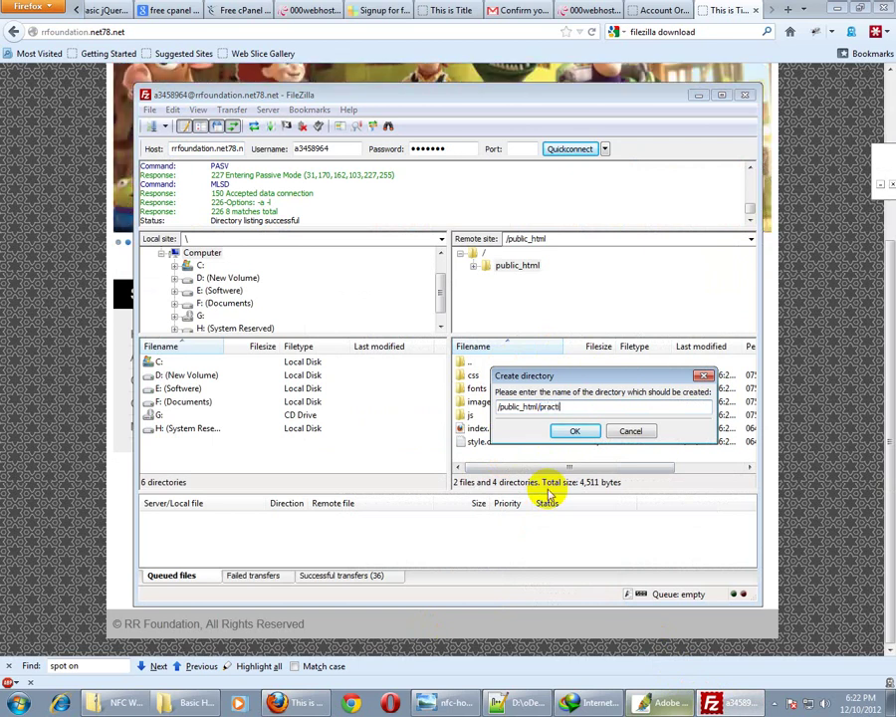
pyautogui.click(573, 431)
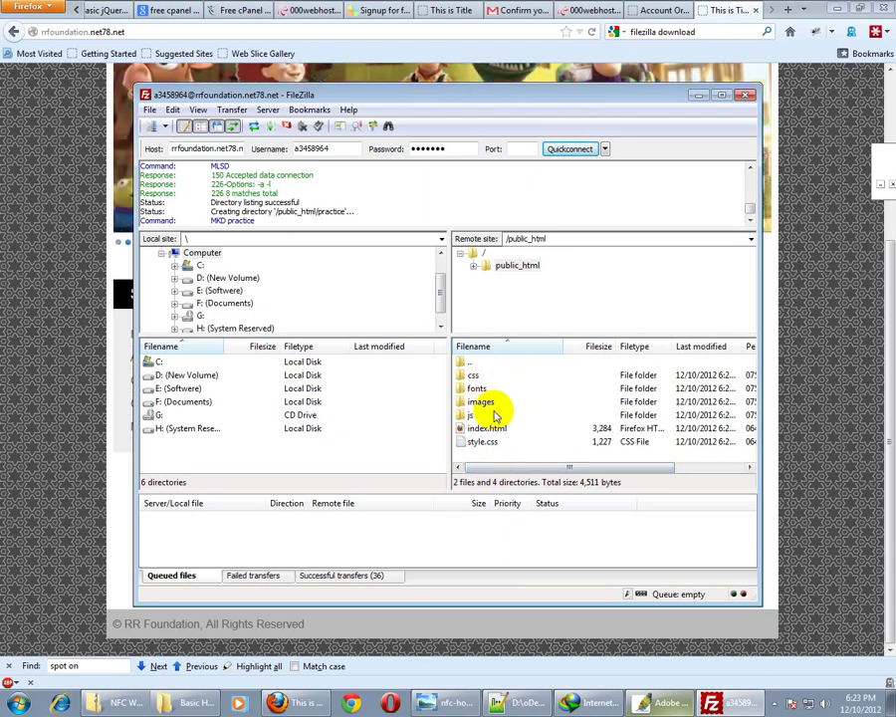
# Load rfoundation.net78.net/practice/ in Firefox, then return to FileZilla
pyautogui.click(142, 28)
pyautogui.click(162, 31)
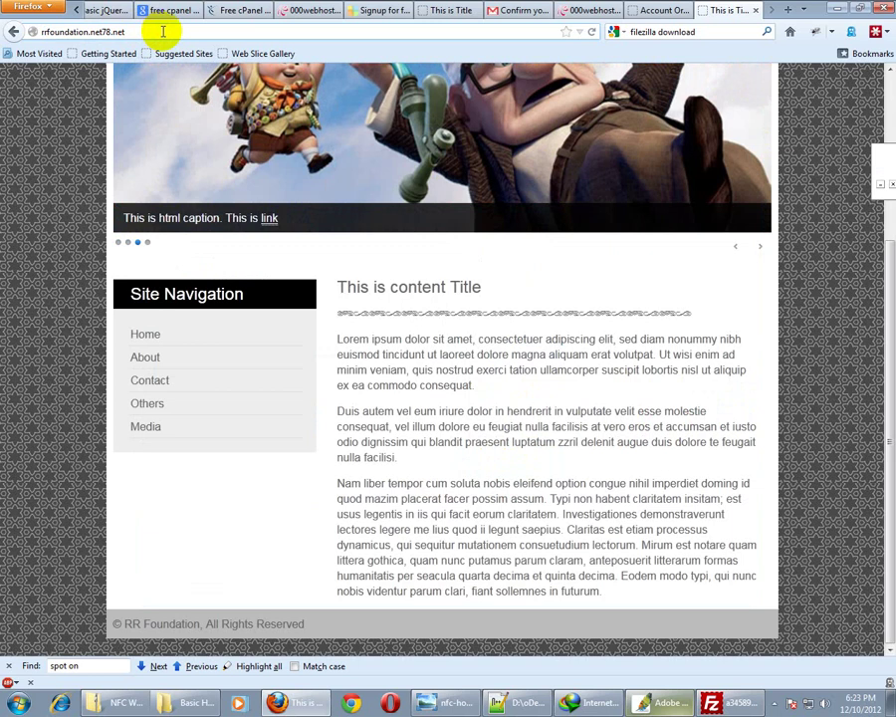
pyautogui.press('BackSpace')
pyautogui.press('BackSpace')
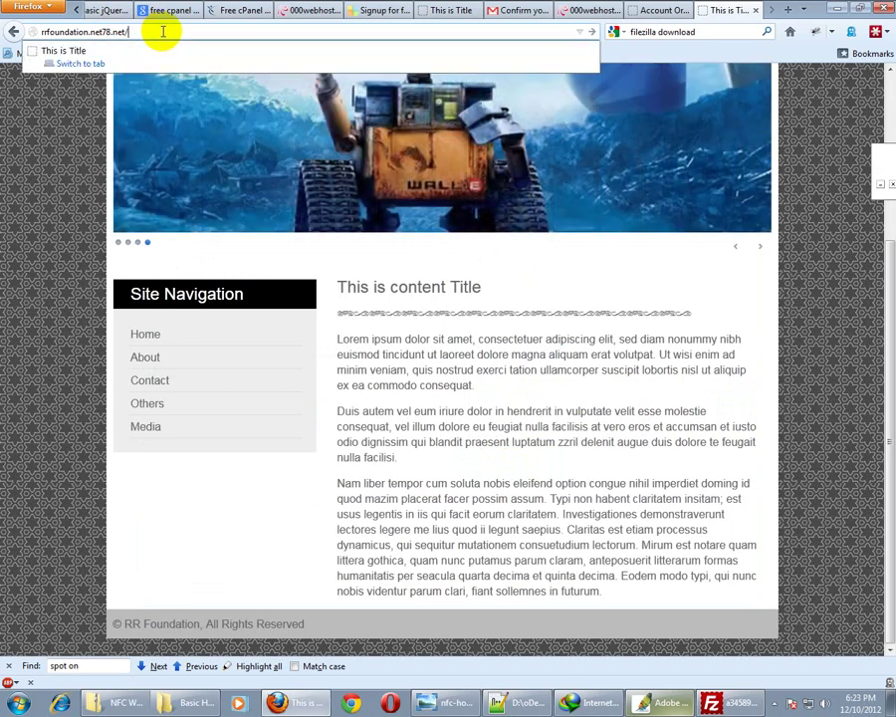
pyautogui.write('practic')
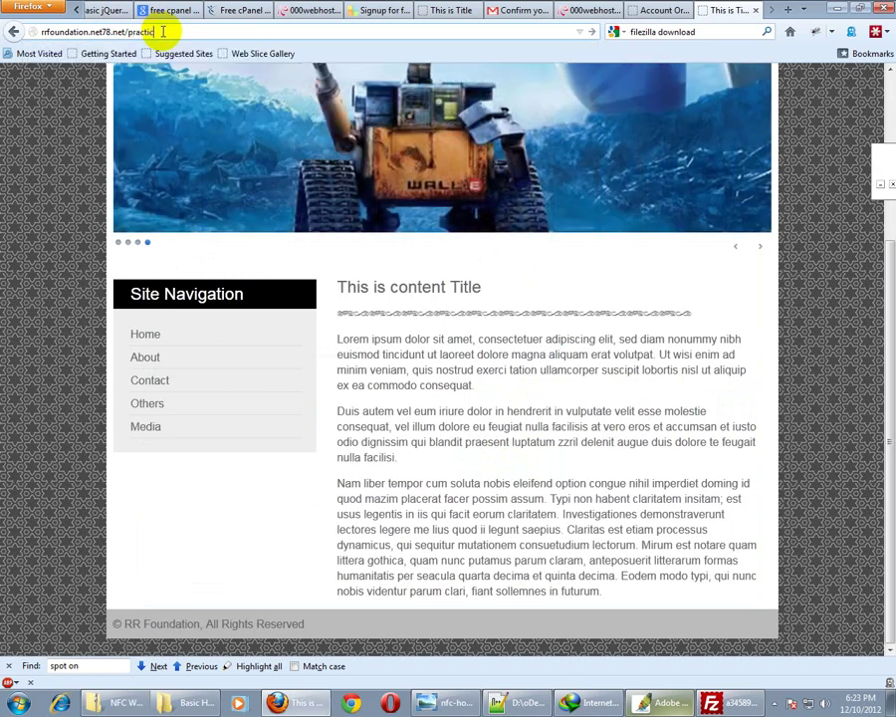
pyautogui.write('e/')
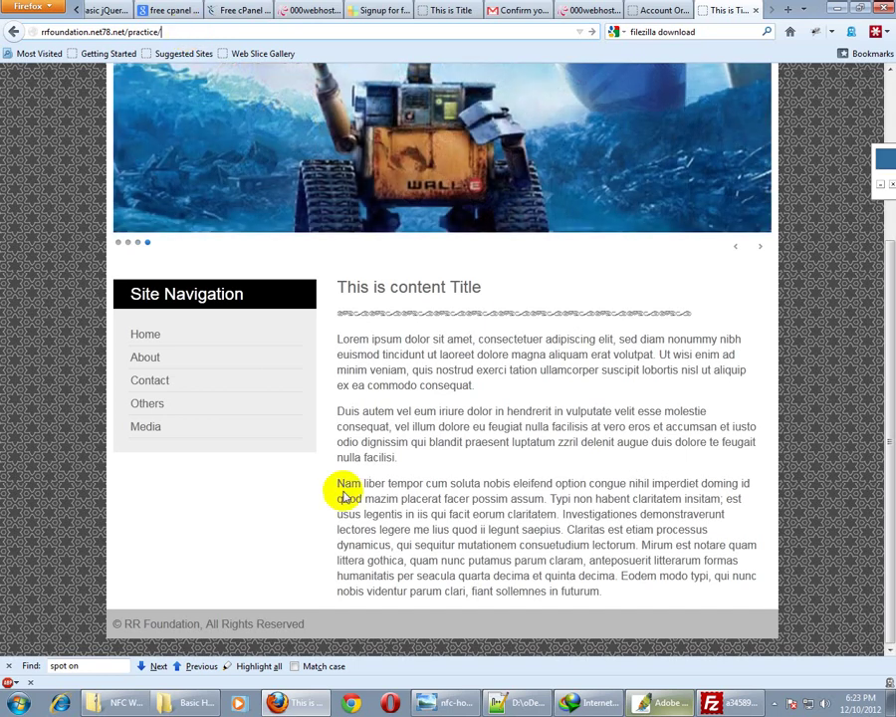
pyautogui.click(722, 703)
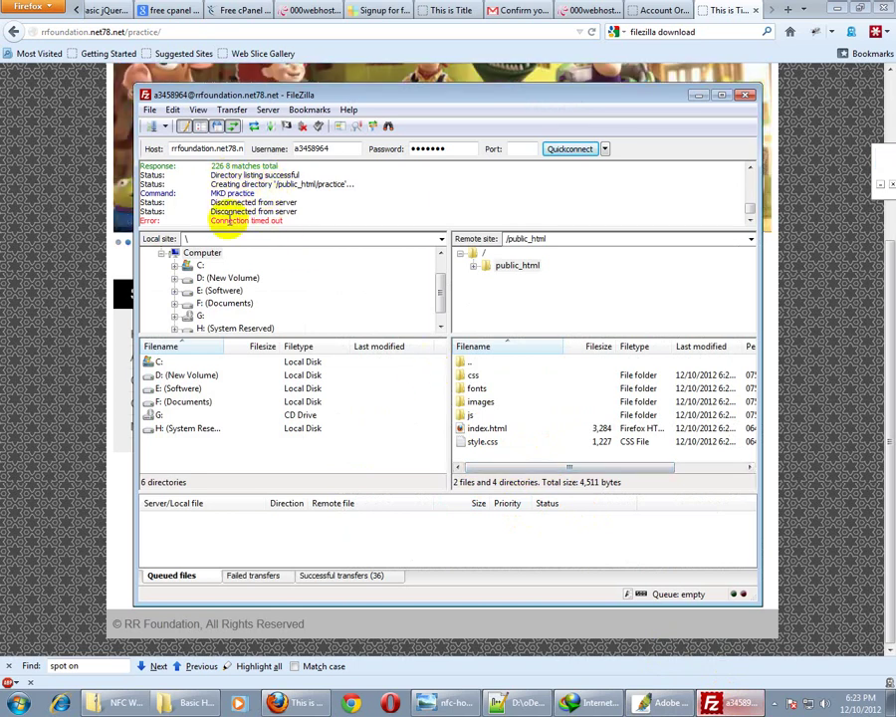
# Create the 'practice' folder in public_html again and open it
pyautogui.rightClick(502, 459)
pyautogui.click(548, 513)
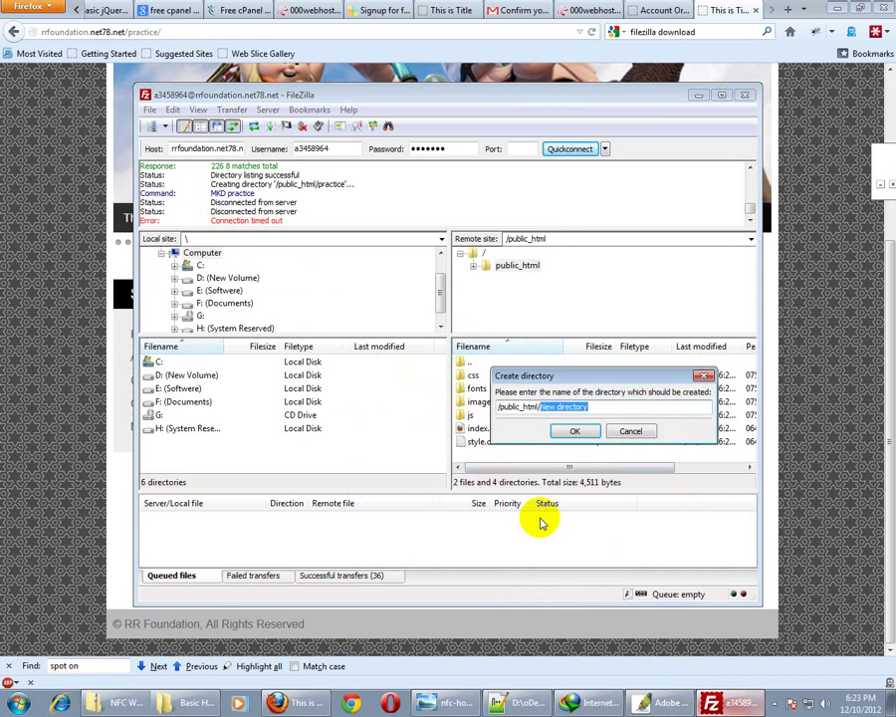
pyautogui.write('practic')
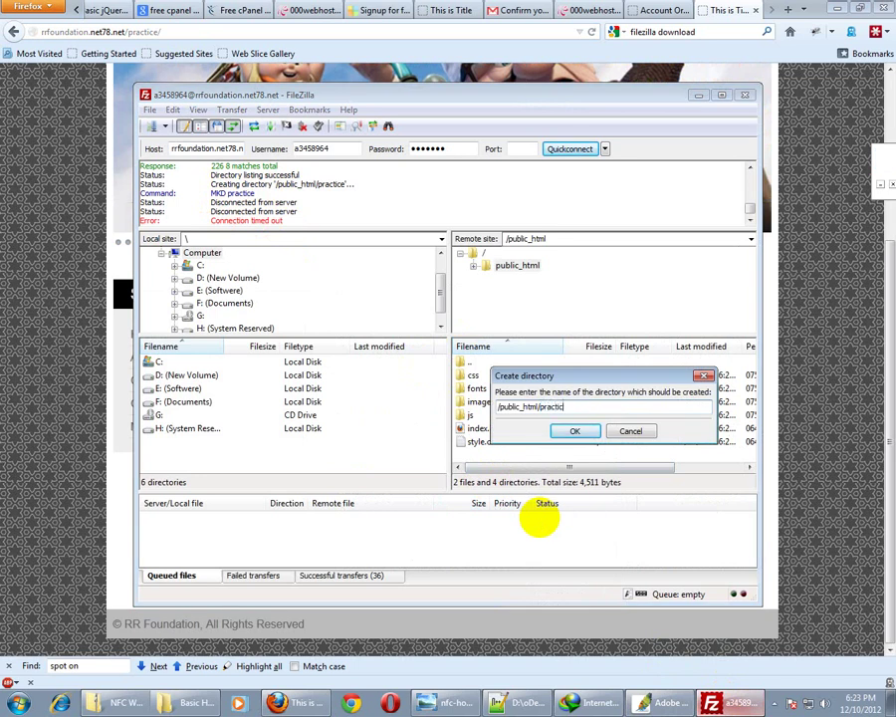
pyautogui.write('e')
pyautogui.click(572, 430)
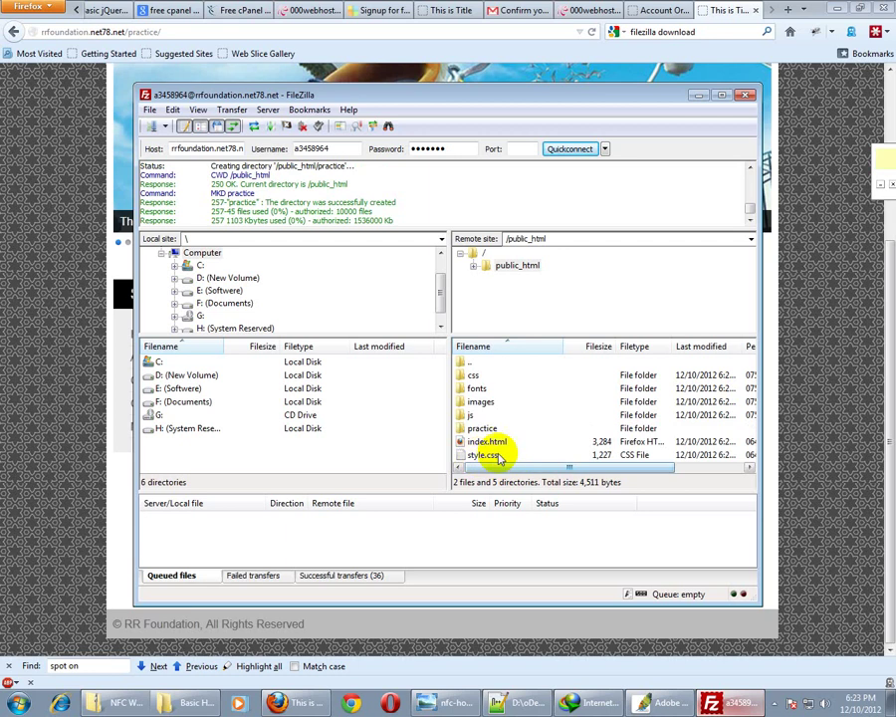
pyautogui.doubleClick(483, 430)
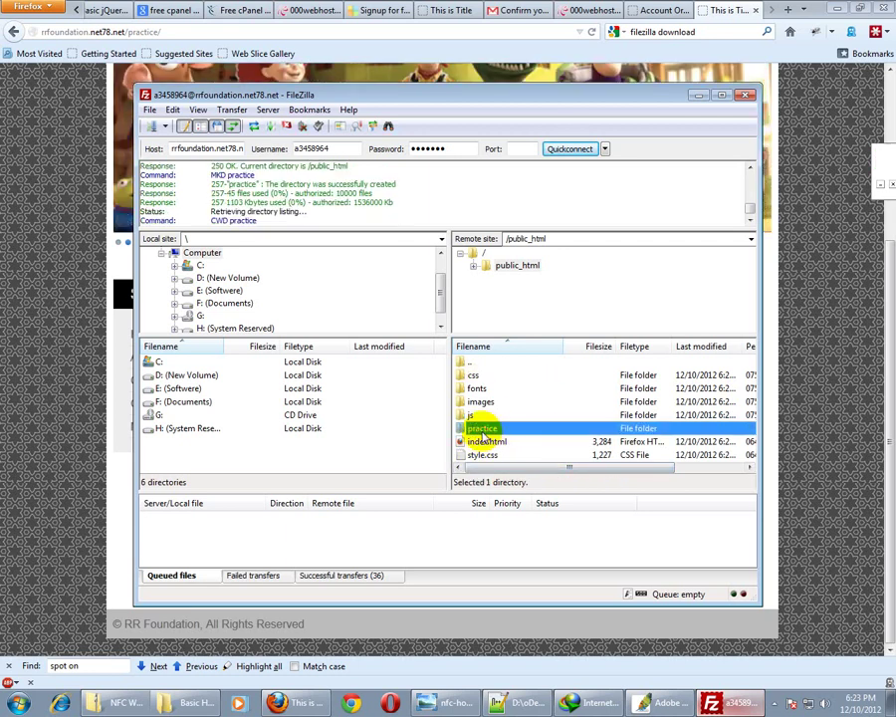
# Minimize Firefox, move the FileZilla window up and left, then bring Firefox back
pyautogui.click(836, 10)
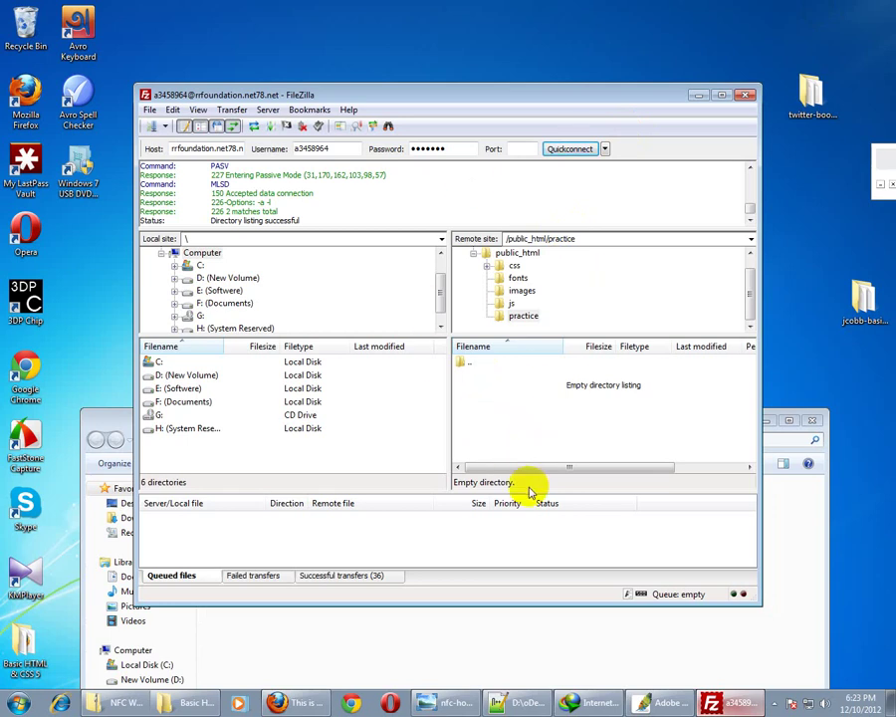
pyautogui.moveTo(488, 94); pyautogui.dragTo(467, 54)
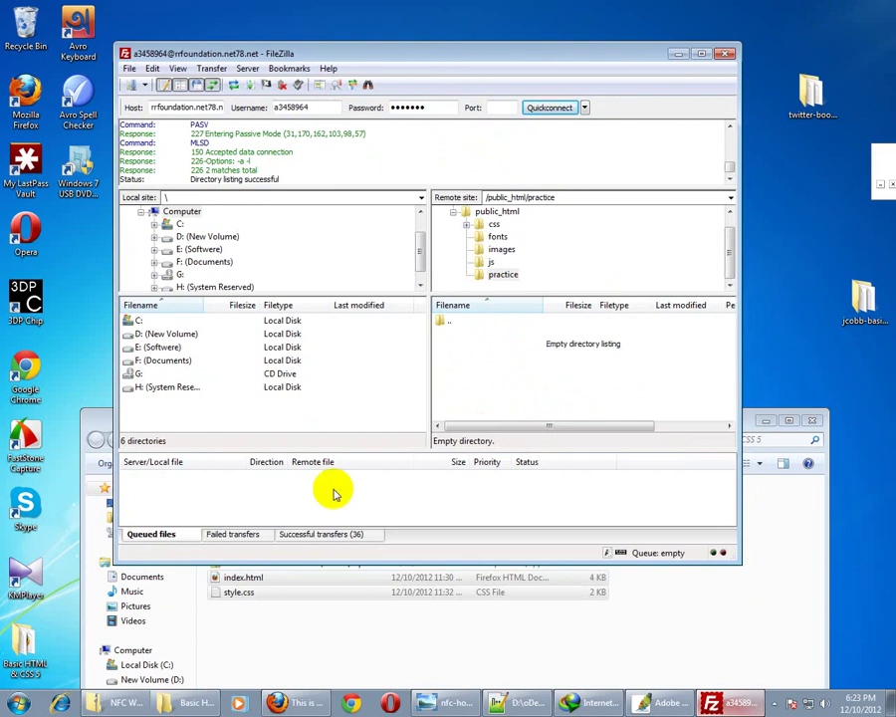
pyautogui.hotkey('alt', 'Tab')
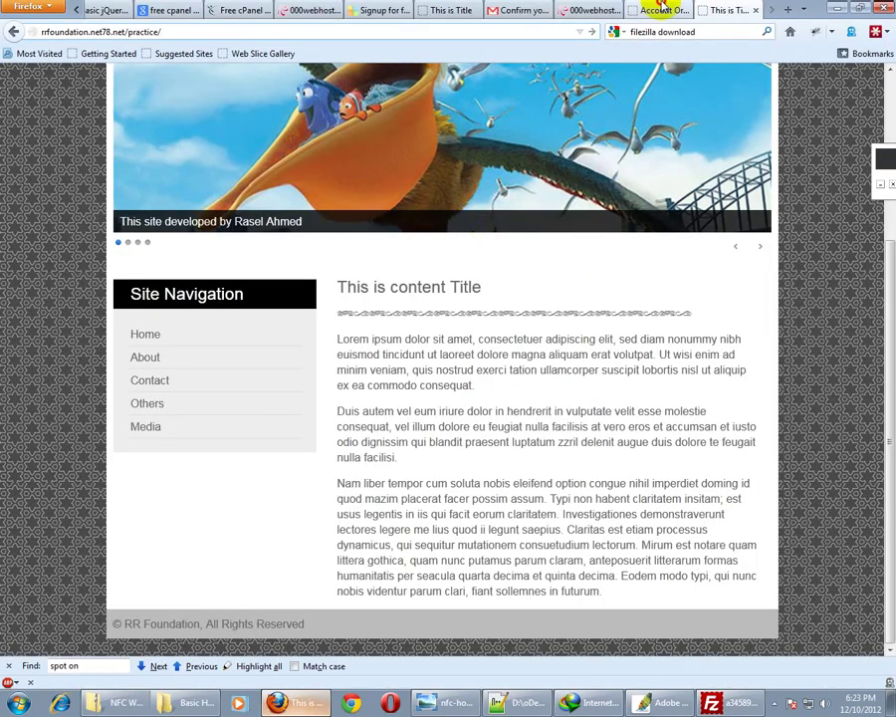
# Select the FTP username and password values on the Byethost account details tab
pyautogui.click(663, 10)
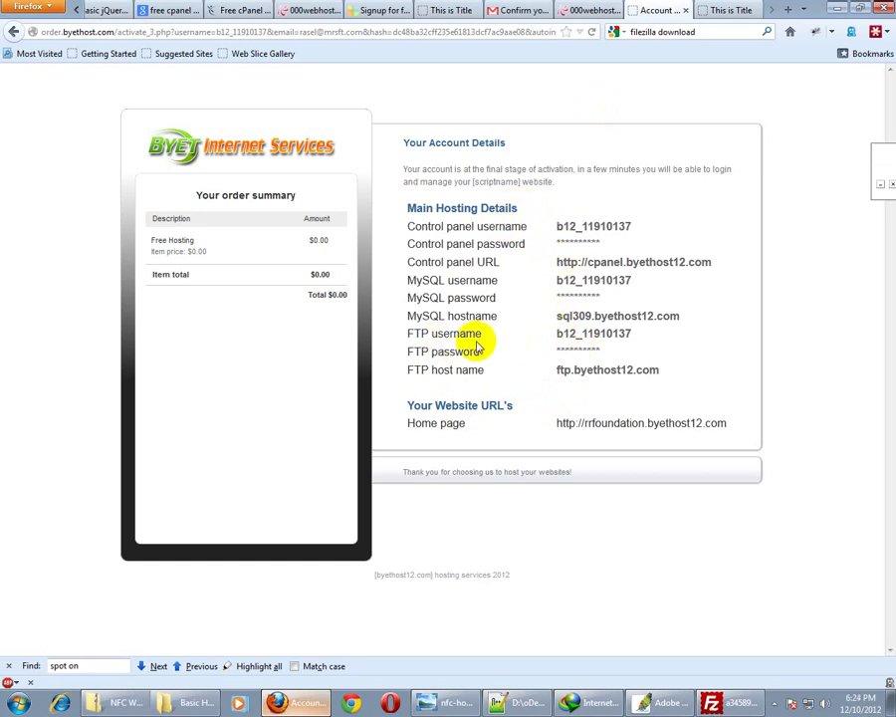
pyautogui.doubleClick(609, 336)
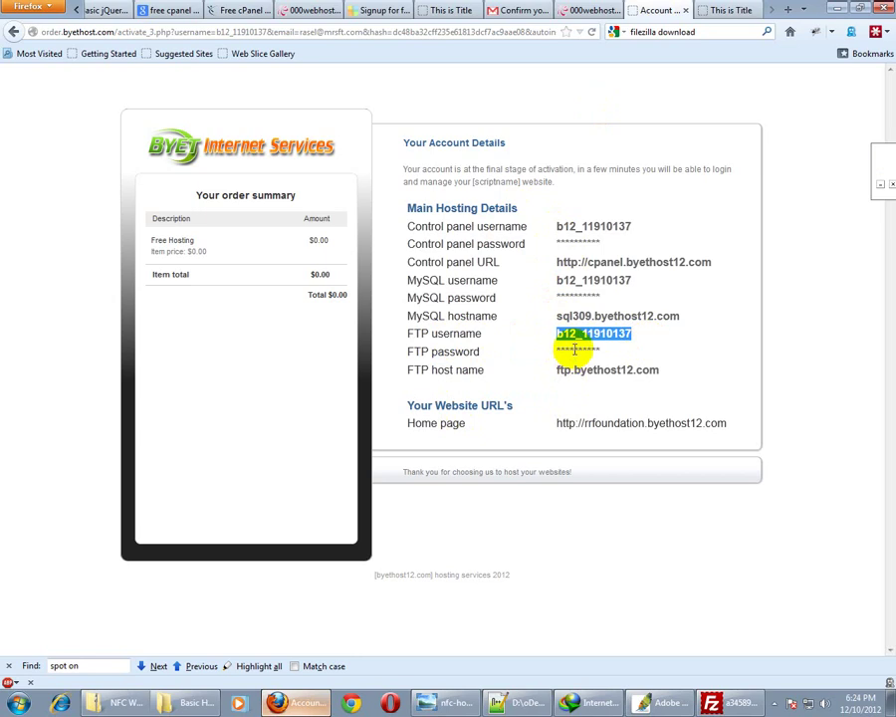
pyautogui.doubleClick(575, 350)
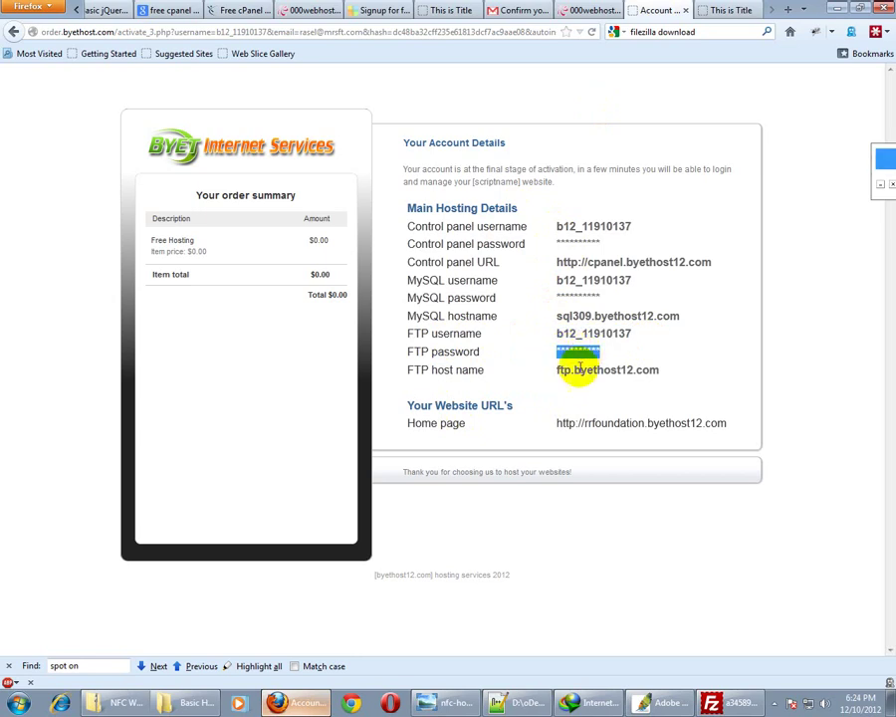